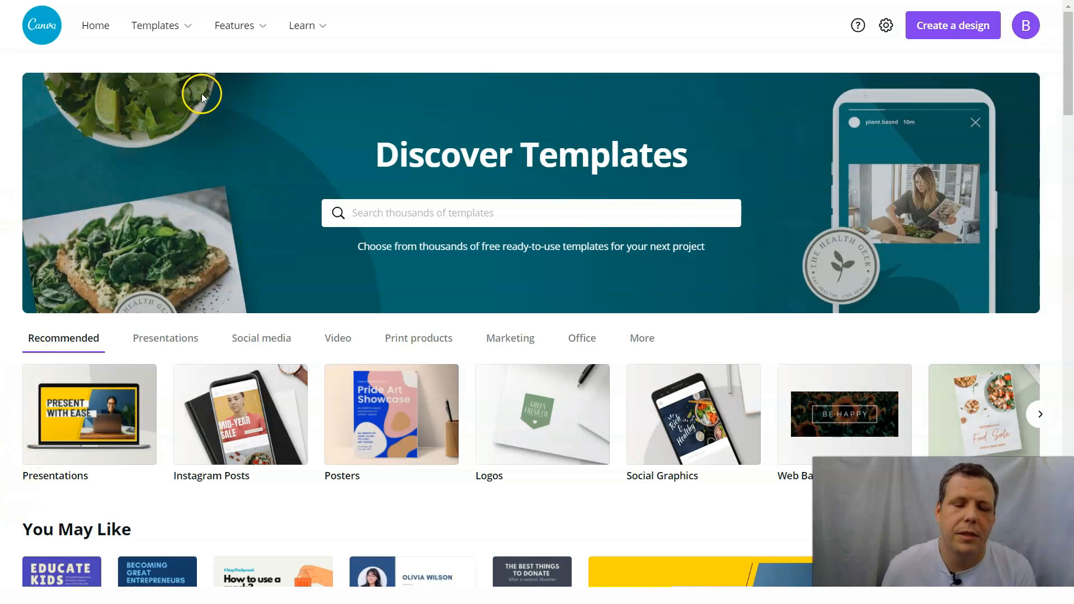
mouse_move(178, 23)
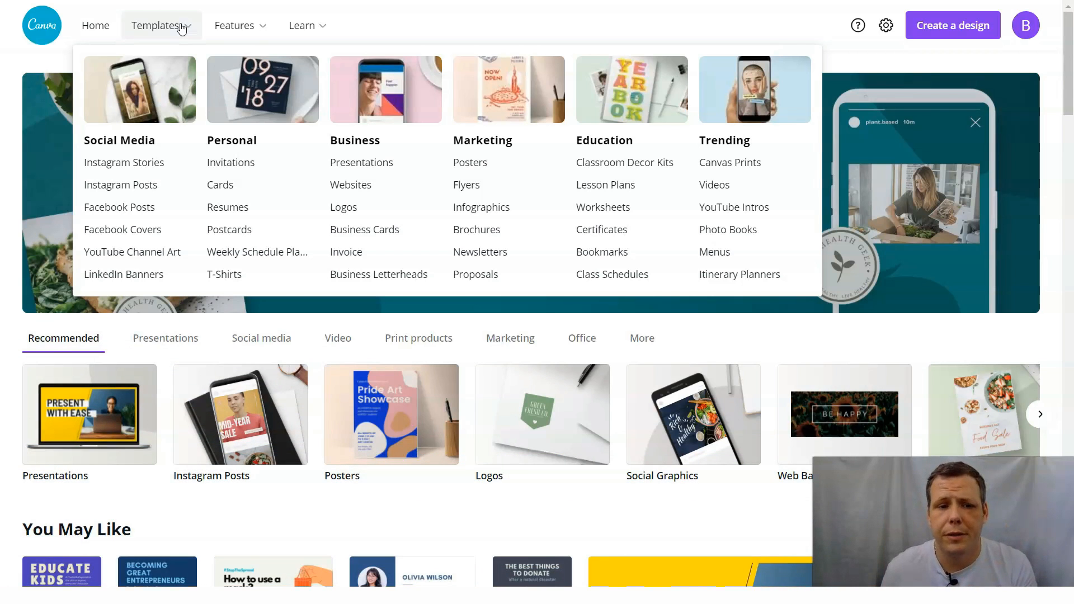
mouse_move(240, 26)
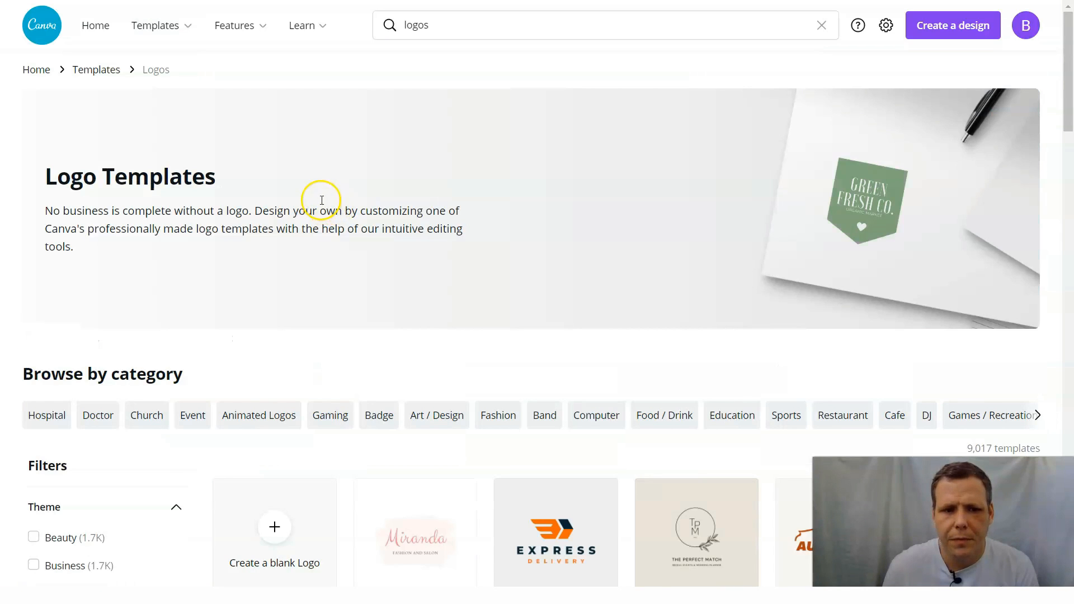
Expand the full list of themes and filter the logo templates by the Doctor theme.
scroll(307, 208, down, 2)
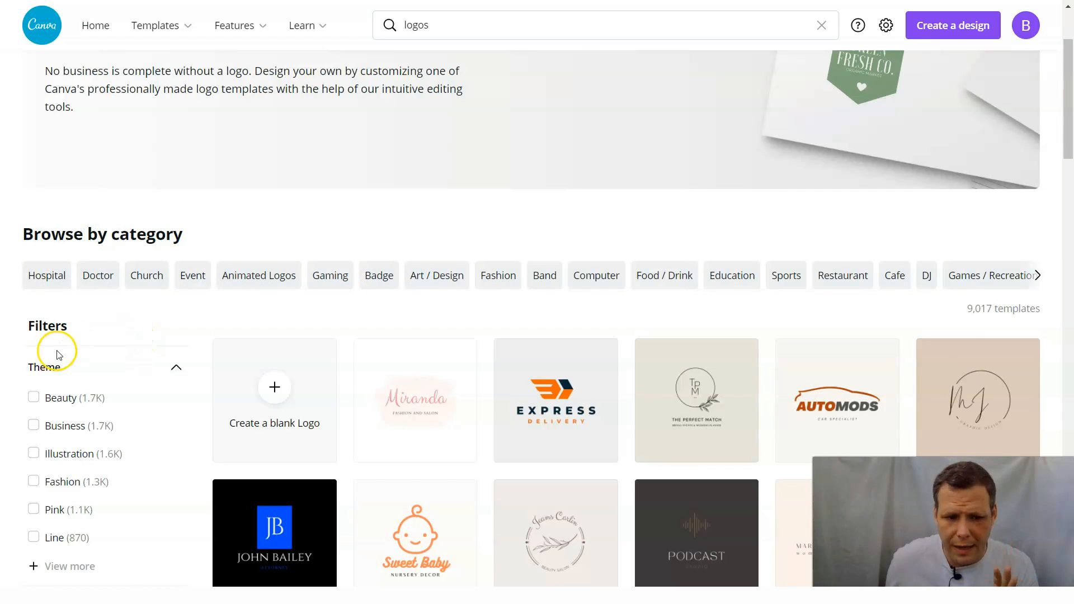
scroll(61, 355, down, 1)
scroll(61, 355, down, 1)
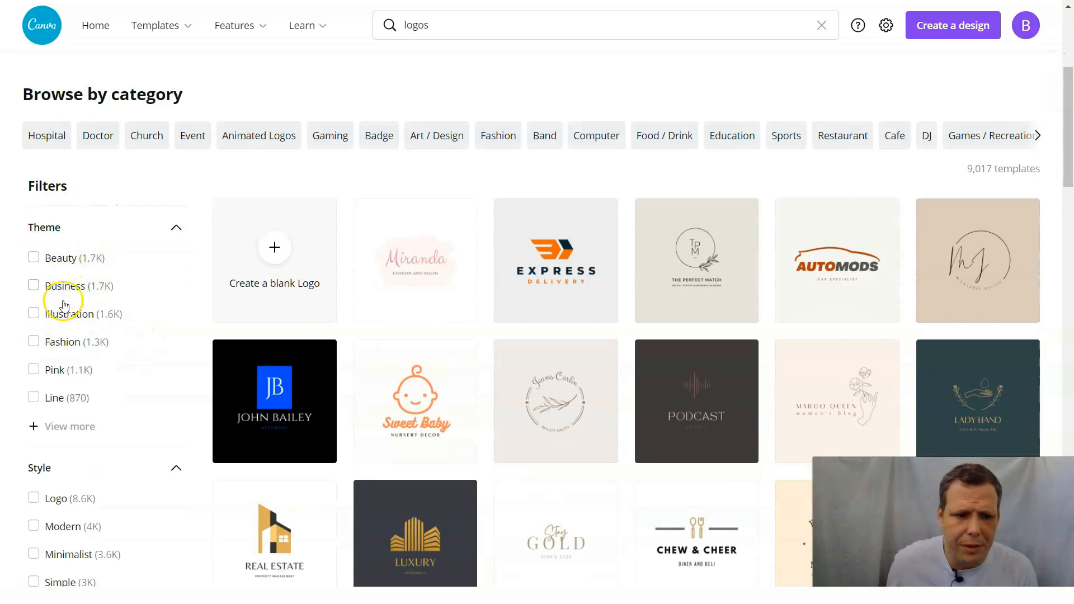
scroll(57, 324, down, 1)
scroll(57, 324, down, 1)
click(66, 285)
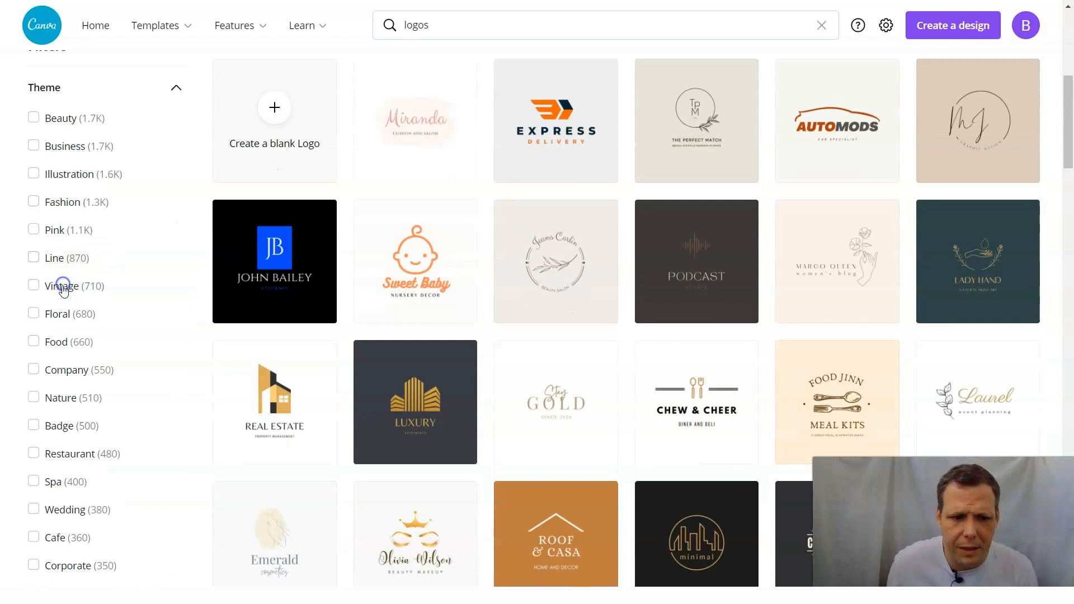
scroll(92, 282, down, 2)
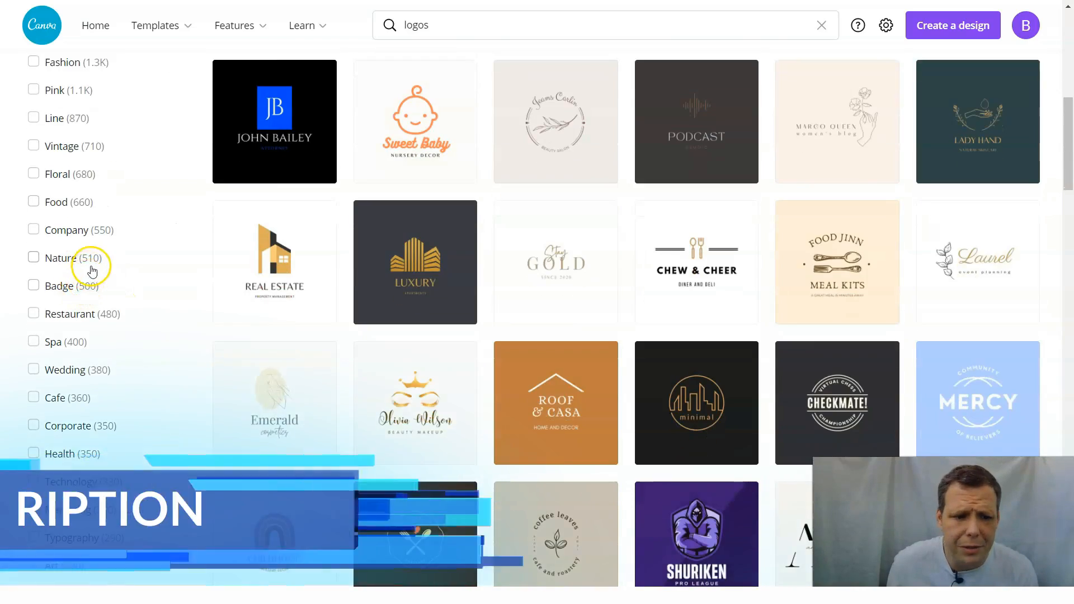
scroll(93, 271, down, 5)
scroll(93, 271, down, 9)
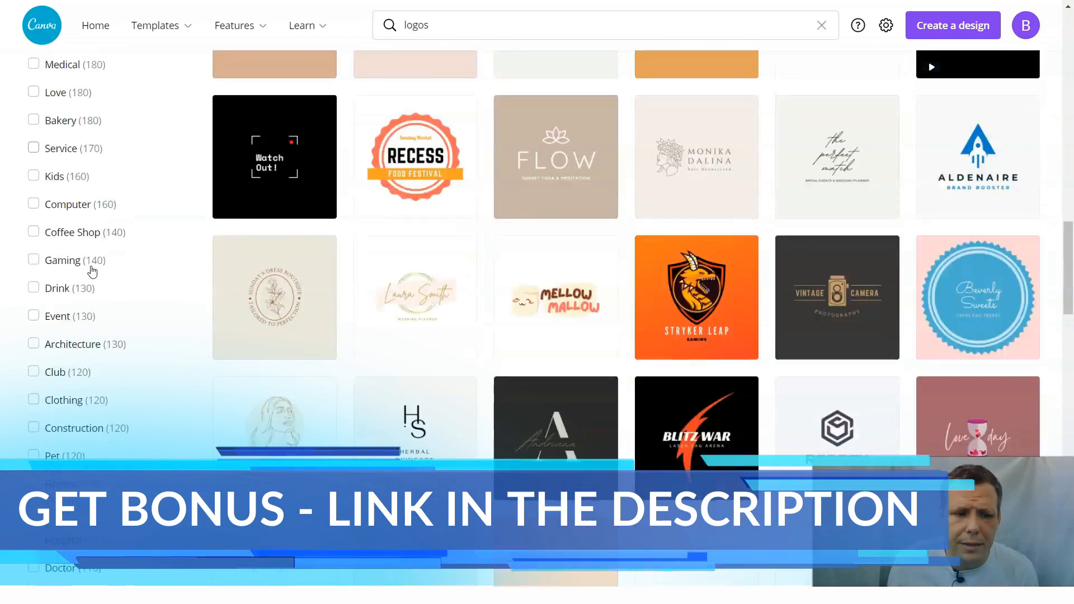
scroll(89, 277, down, 4)
click(32, 321)
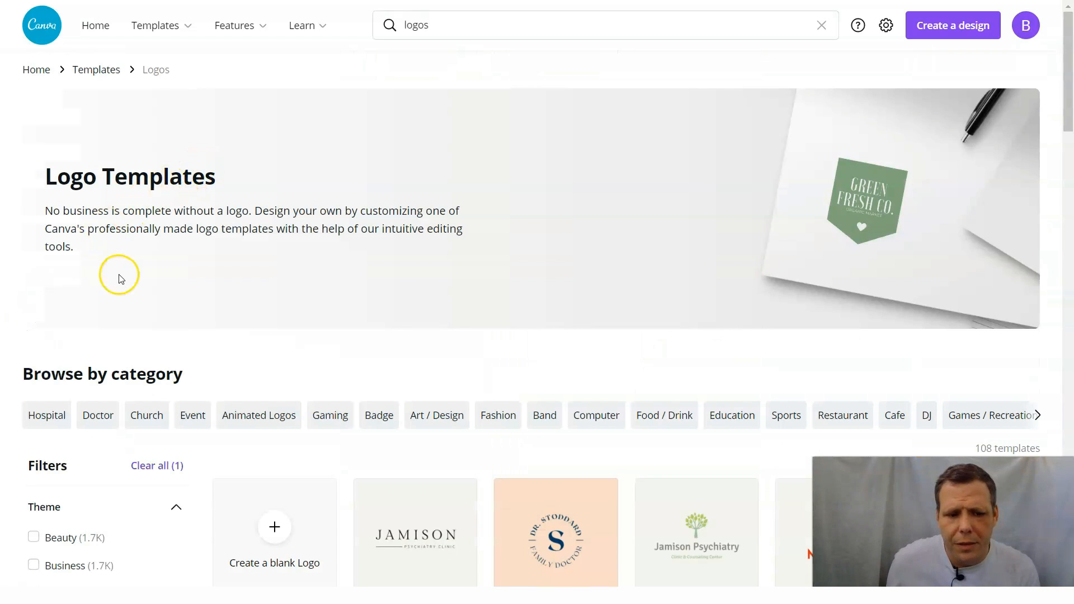
Review the filtered logos with the available style and color filters, and clear the applied theme filter.
scroll(117, 274, down, 3)
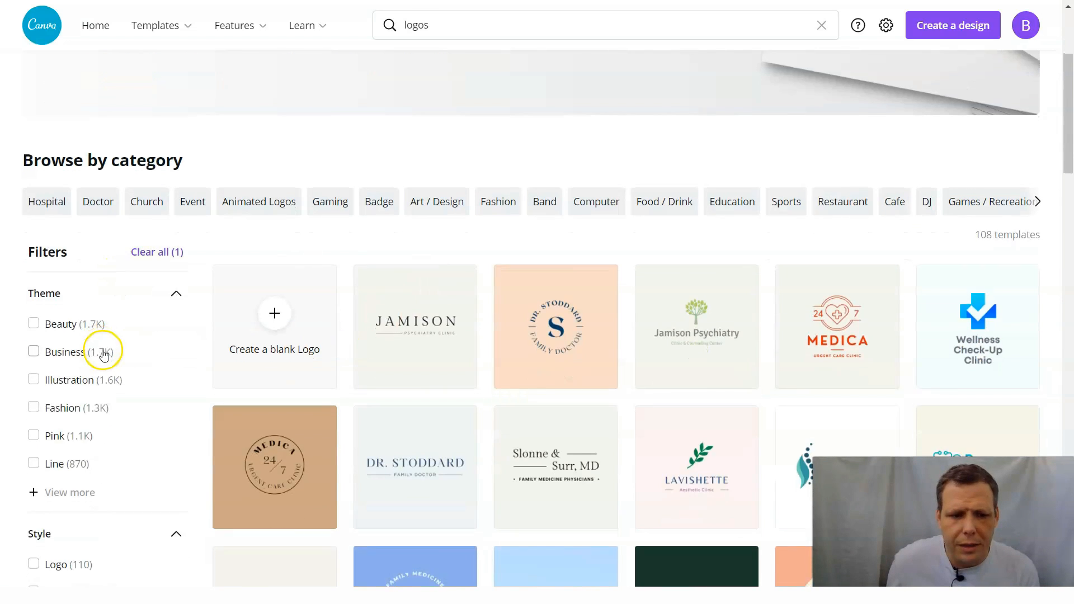
scroll(83, 355, down, 2)
scroll(84, 358, down, 2)
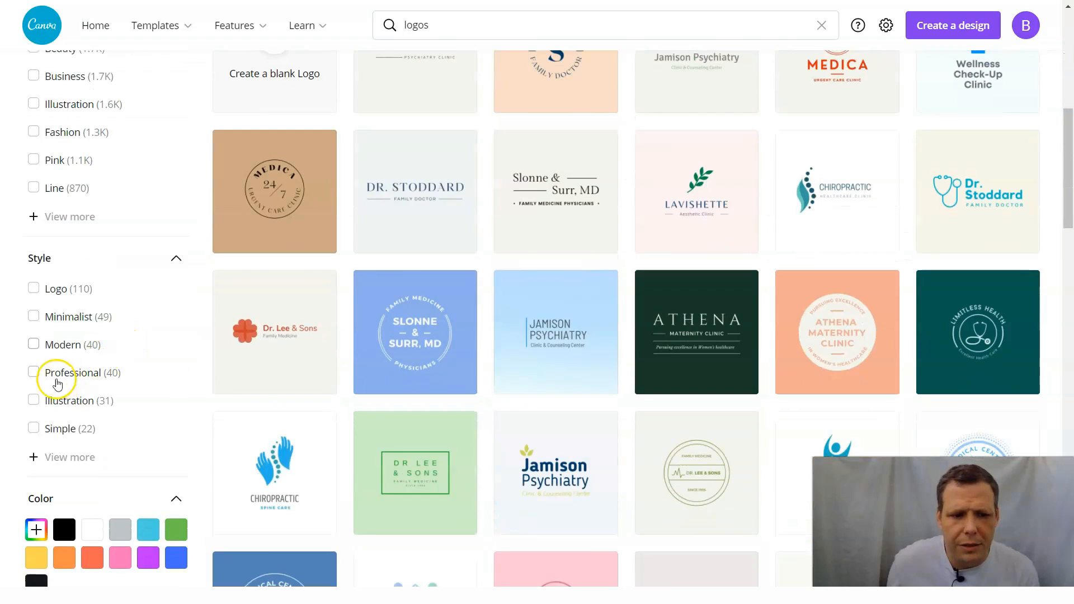
scroll(134, 320, down, 3)
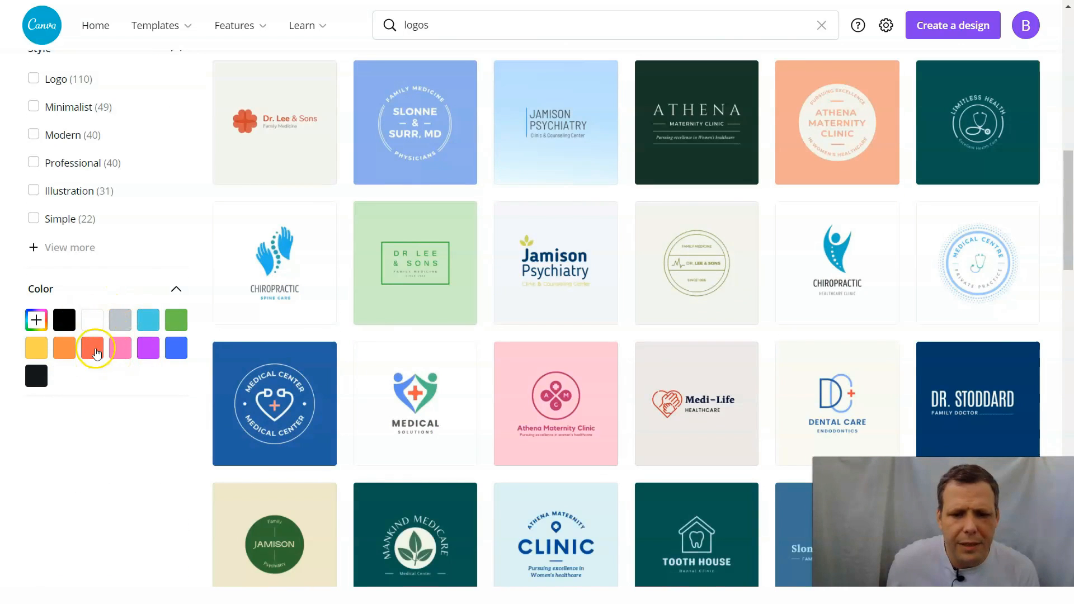
scroll(442, 367, up, 8)
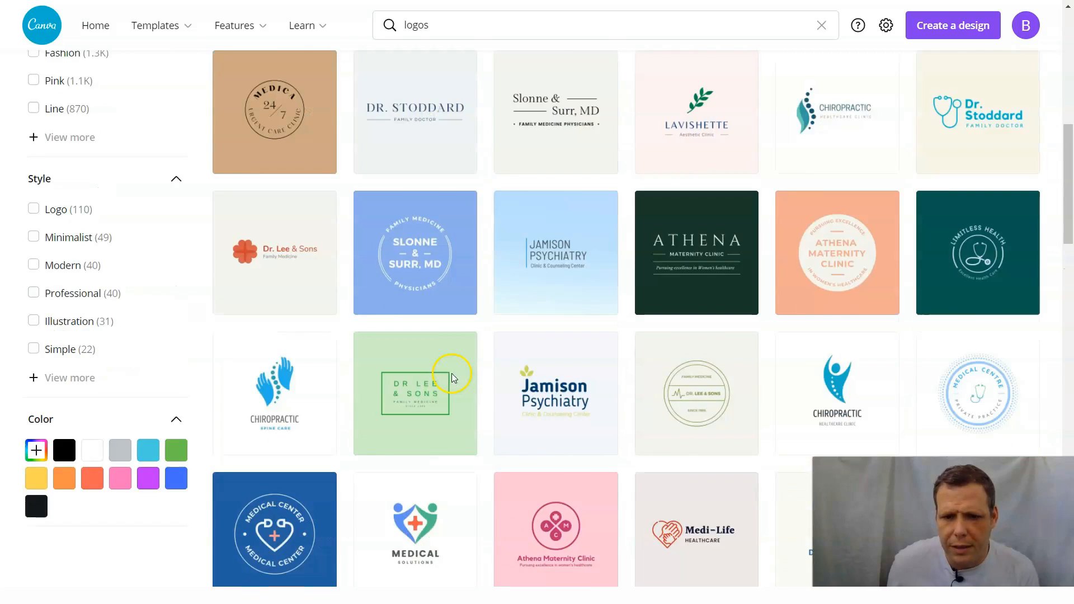
scroll(439, 357, up, 2)
scroll(227, 396, down, 3)
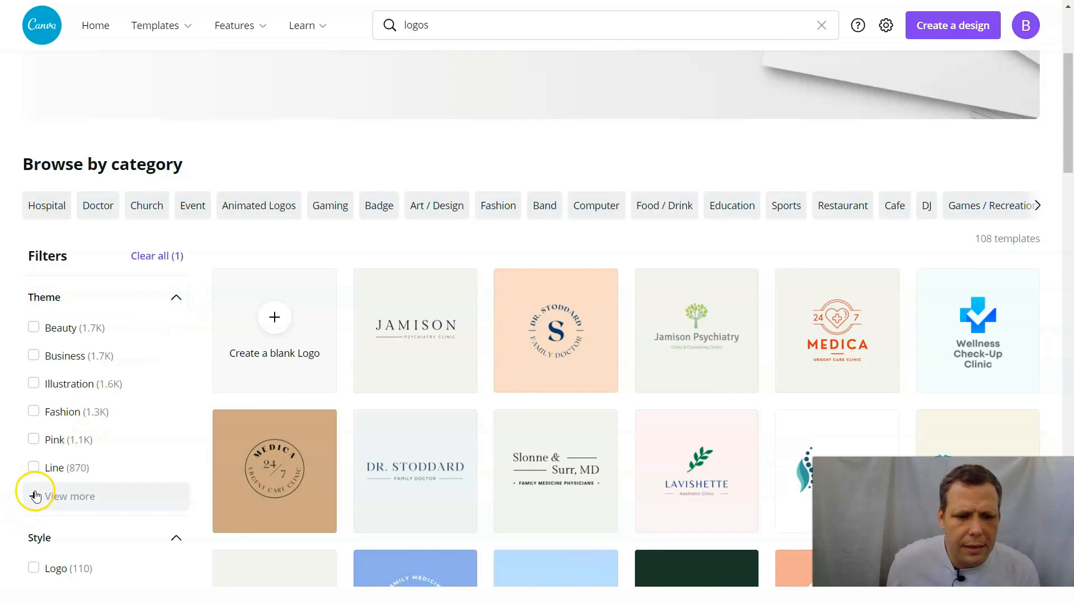
click(168, 256)
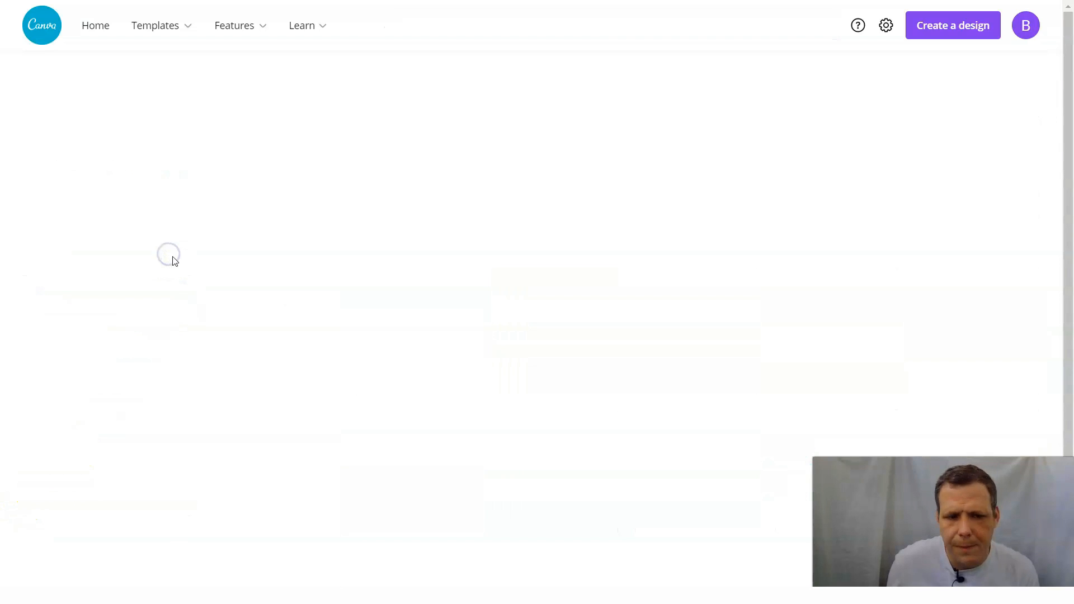
Browse the unfiltered logo templates and open the preview of the Pink Neon Noir / Vaporwave E-sports Animated Logo.
scroll(301, 275, down, 3)
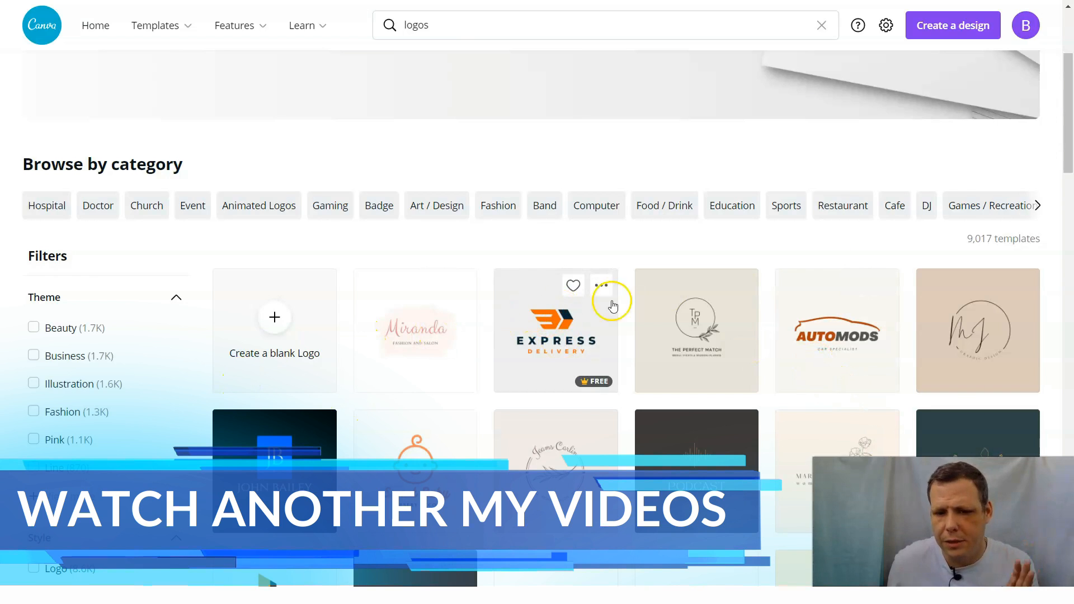
scroll(973, 280, down, 5)
scroll(873, 305, down, 7)
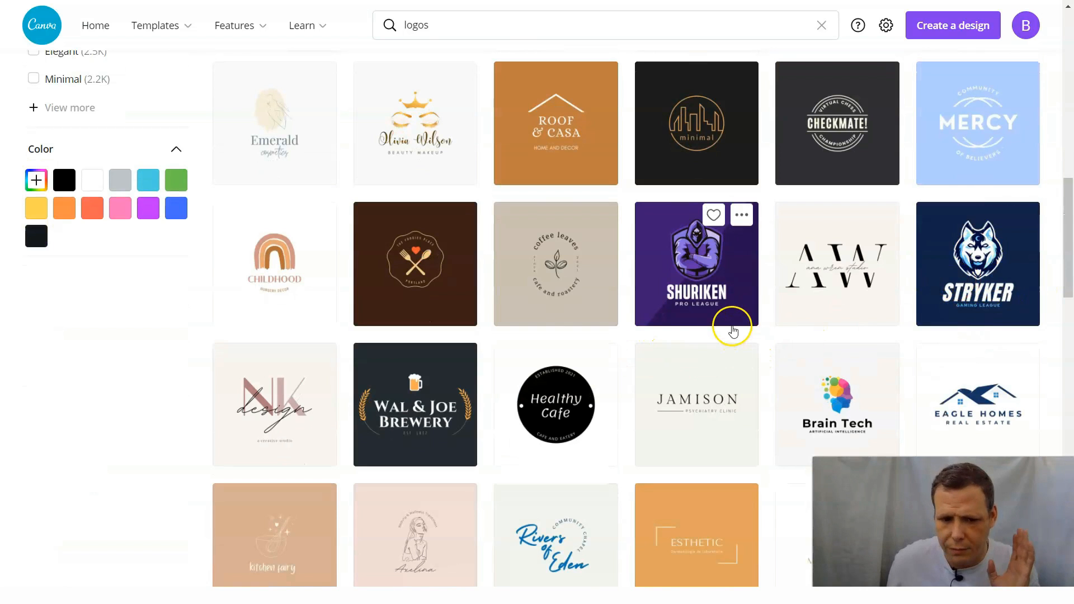
scroll(734, 331, down, 6)
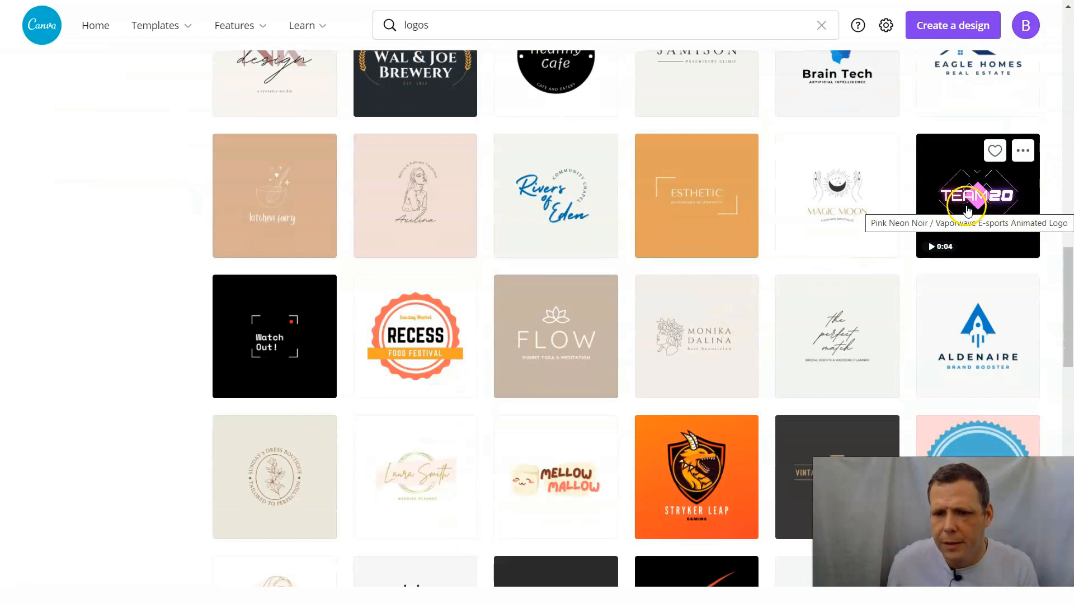
click(979, 193)
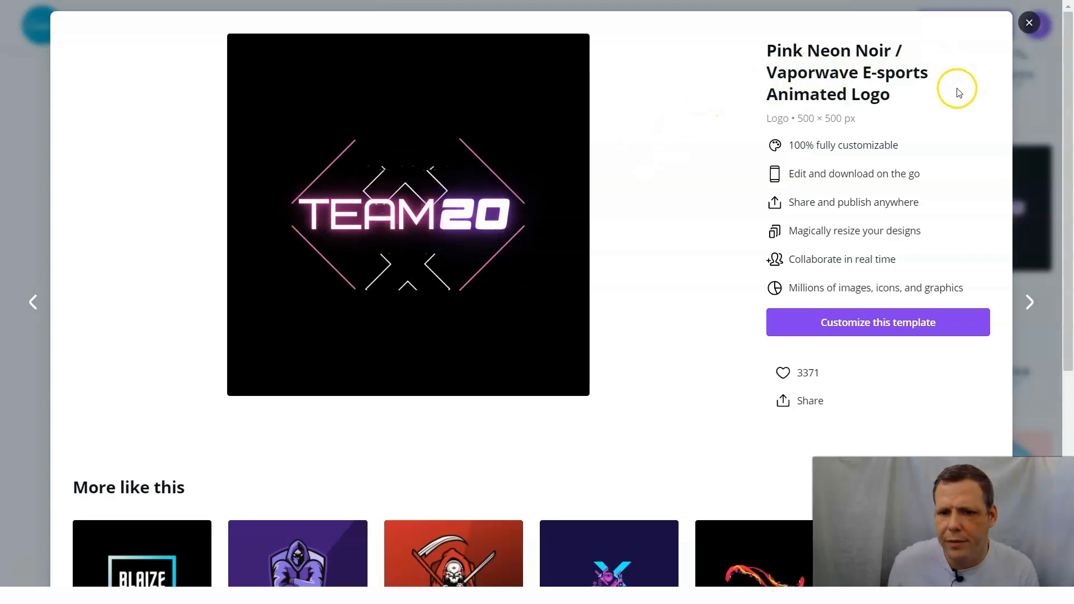
Toggle the like on the animated TEAM20 logo template and copy its share link.
click(783, 375)
click(805, 408)
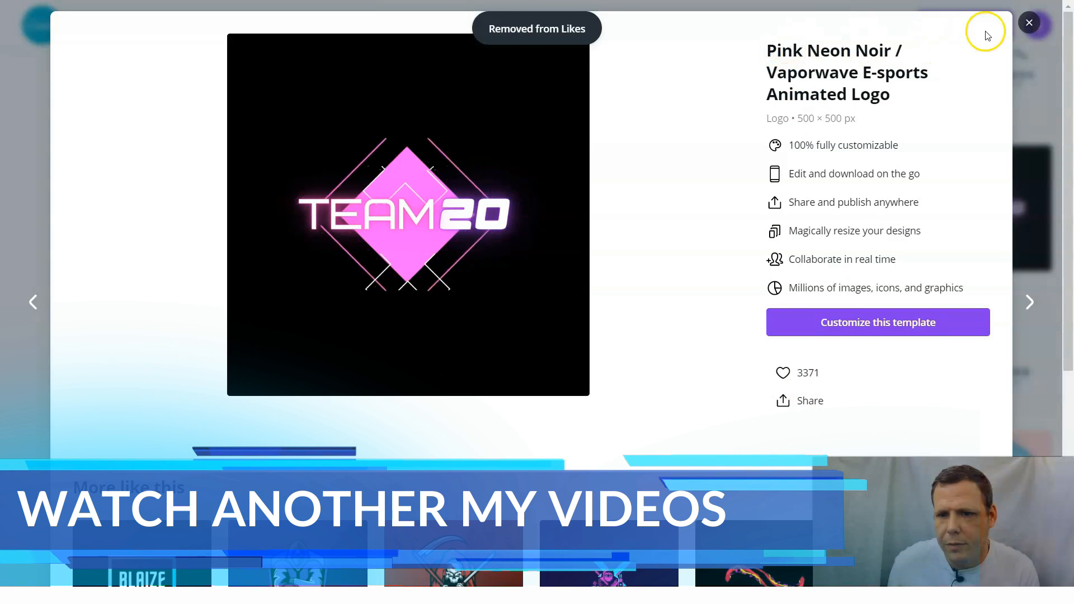
click(1028, 23)
Find the Black & Beige Luxury Minimal Font Logo template and open it for customizing.
scroll(492, 391, down, 3)
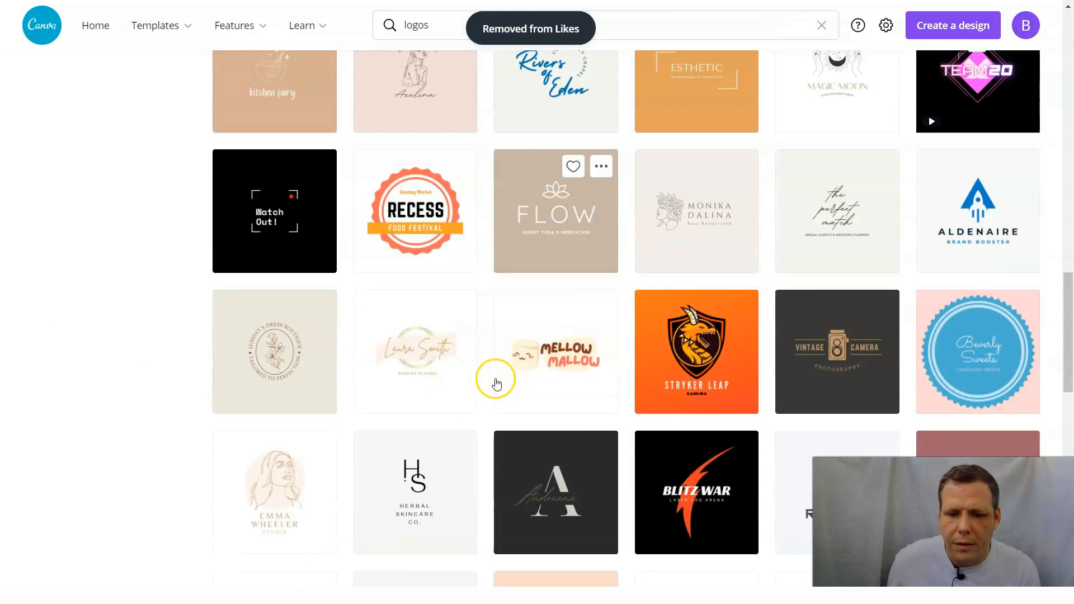
scroll(498, 372, down, 3)
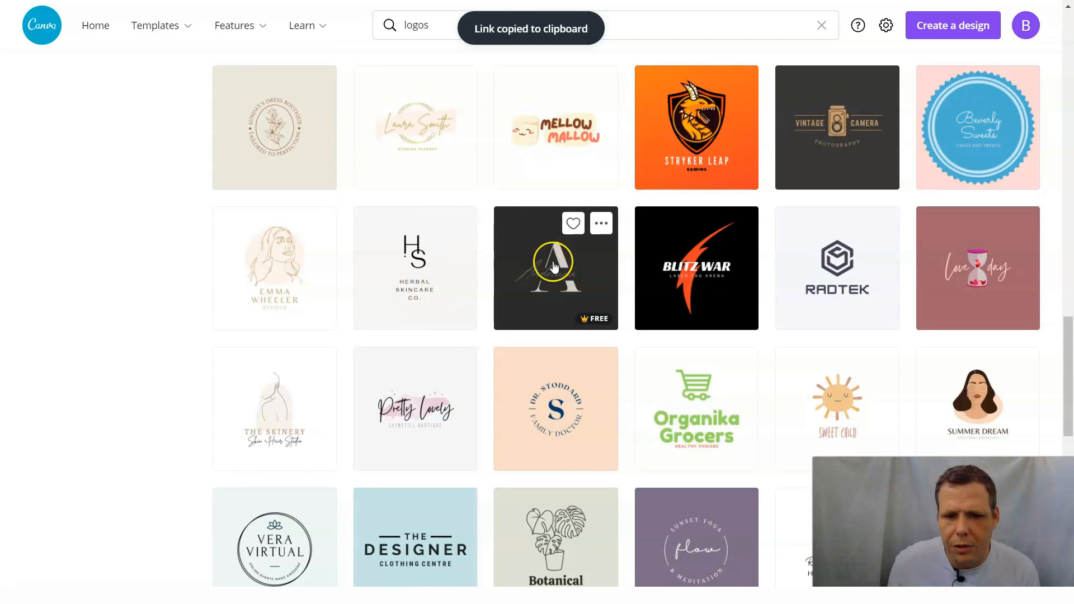
click(585, 327)
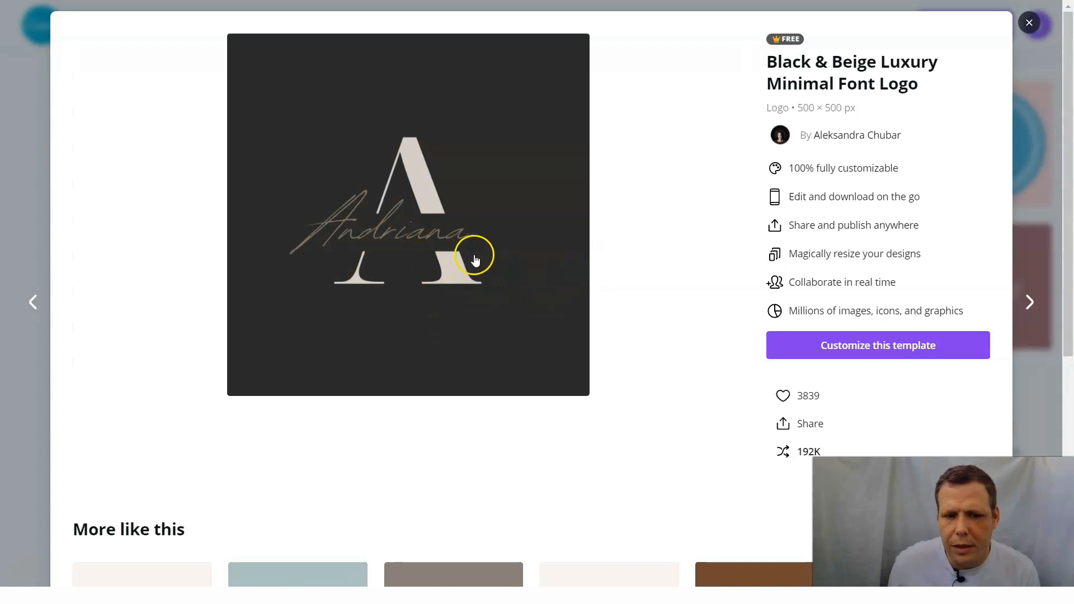
click(816, 348)
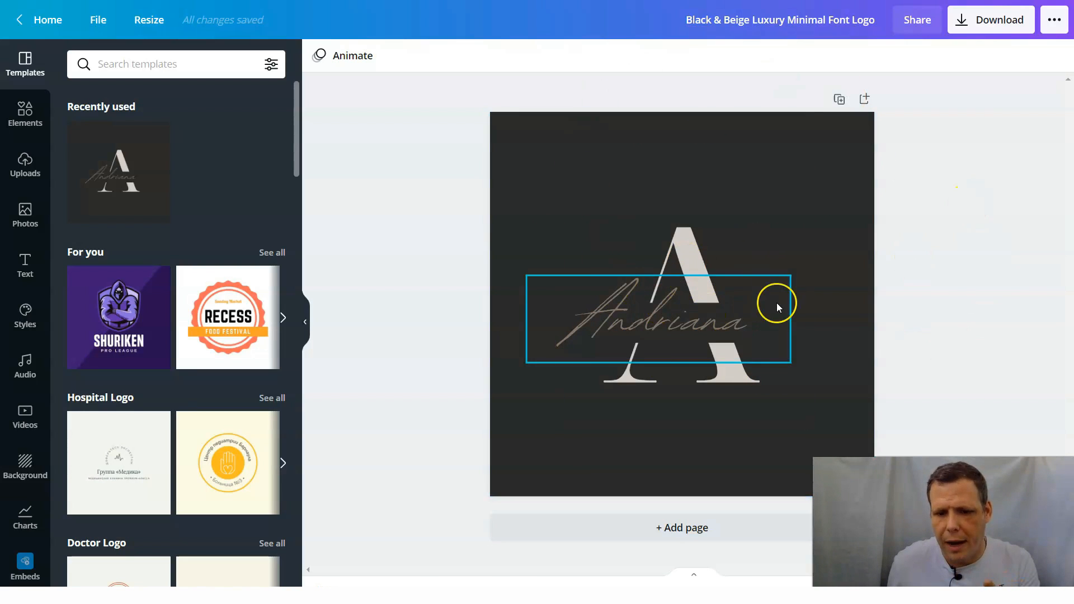
Add a second page to the logo design and set its background to the light beige document color.
click(667, 529)
scroll(679, 412, up, 3)
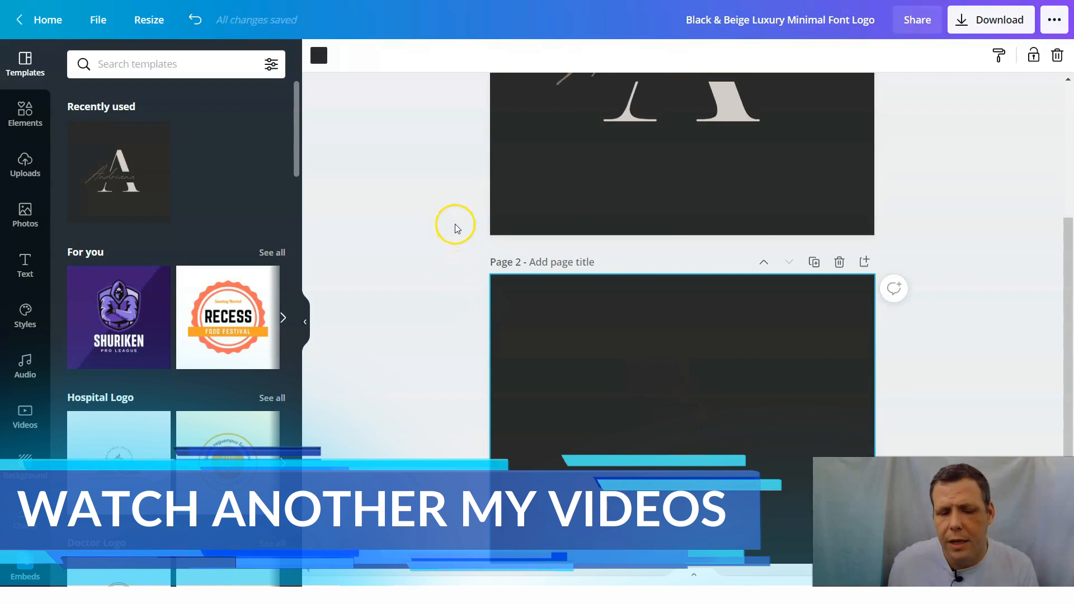
click(319, 56)
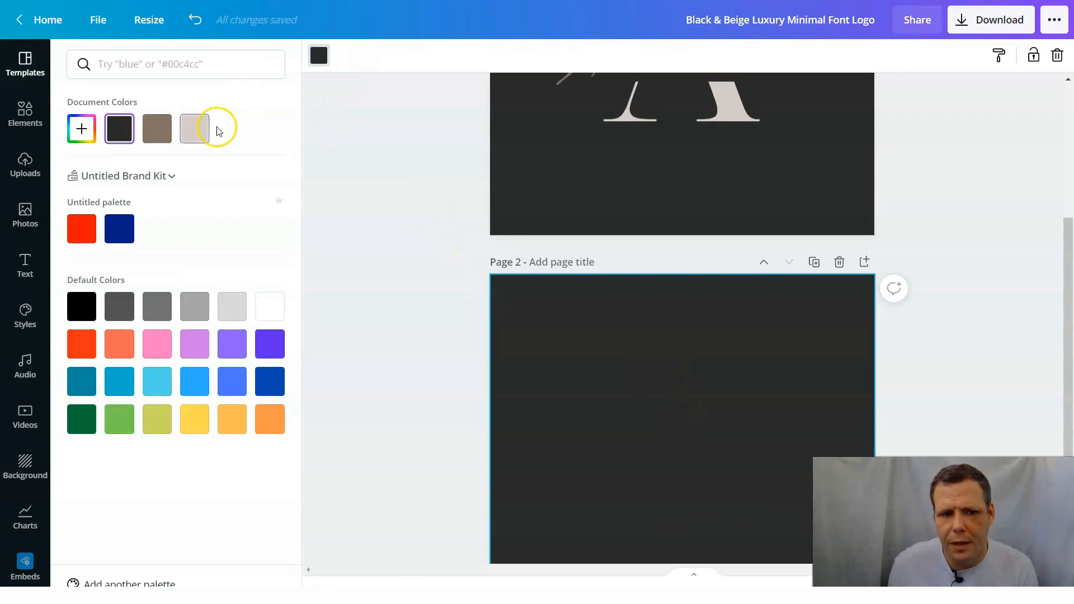
click(195, 128)
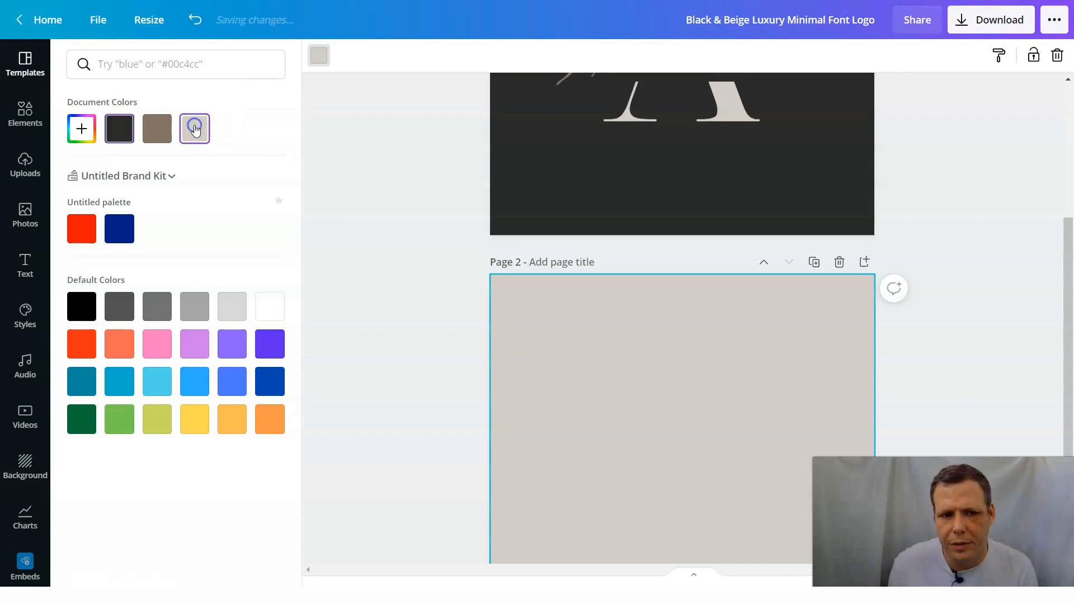
scroll(733, 264, down, 3)
scroll(688, 158, up, 2)
scroll(696, 321, down, 3)
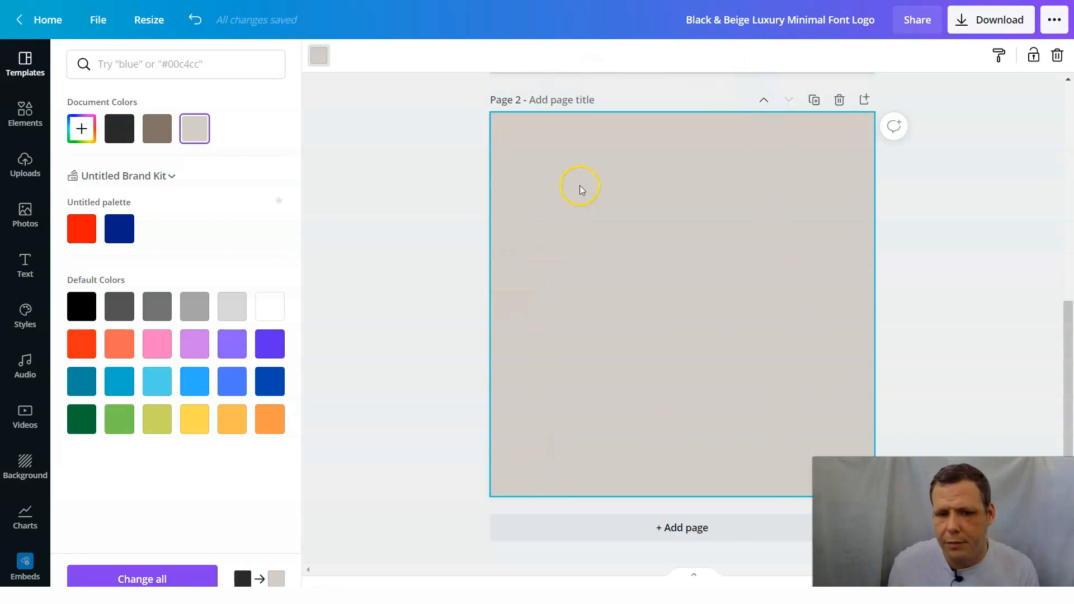
scroll(580, 194, up, 3)
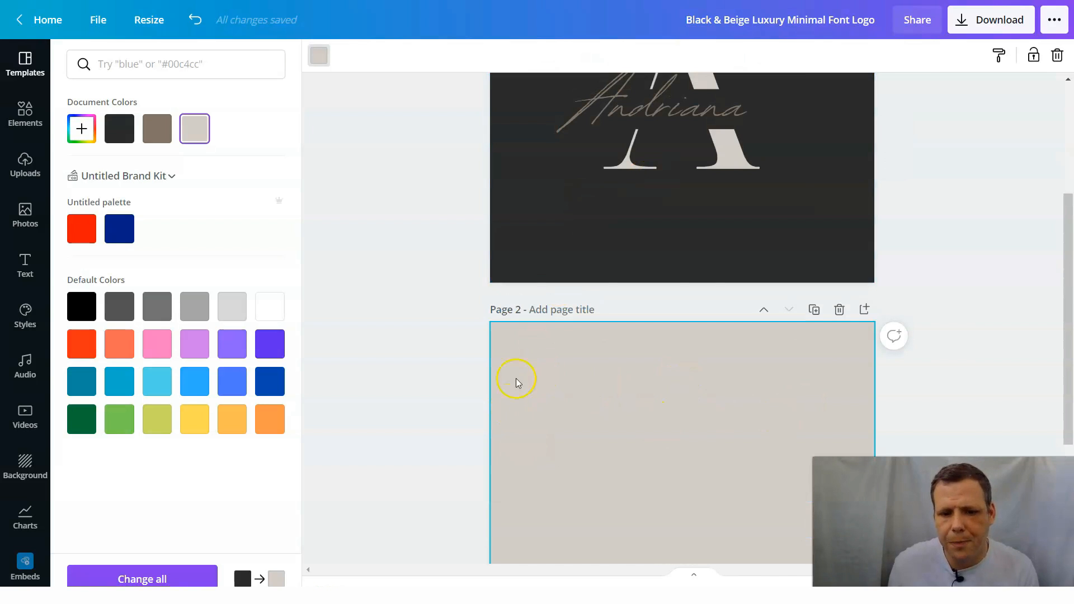
scroll(590, 383, down, 1)
click(632, 188)
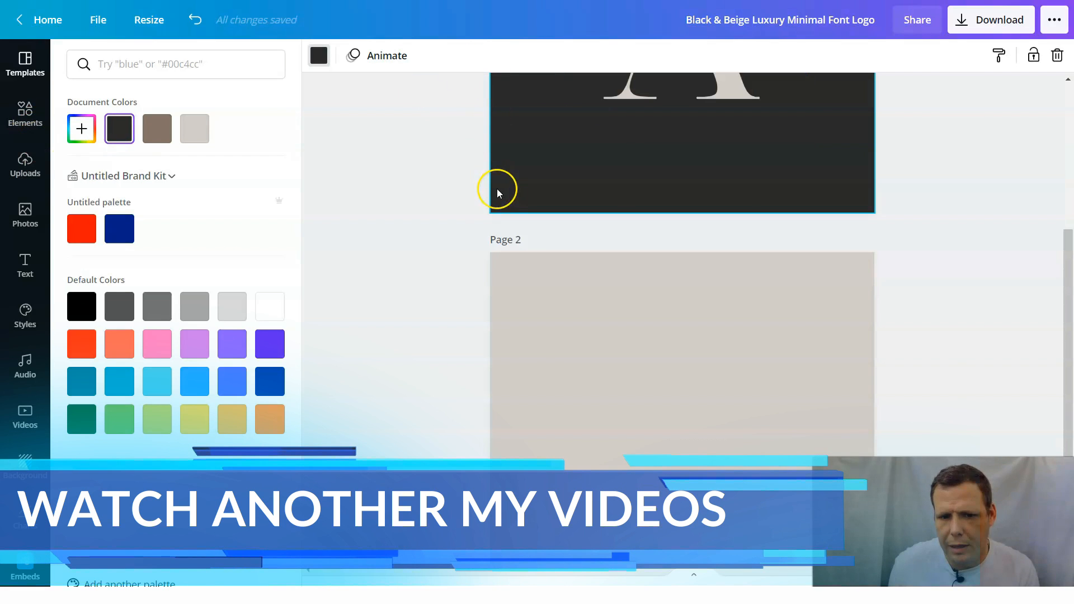
click(787, 219)
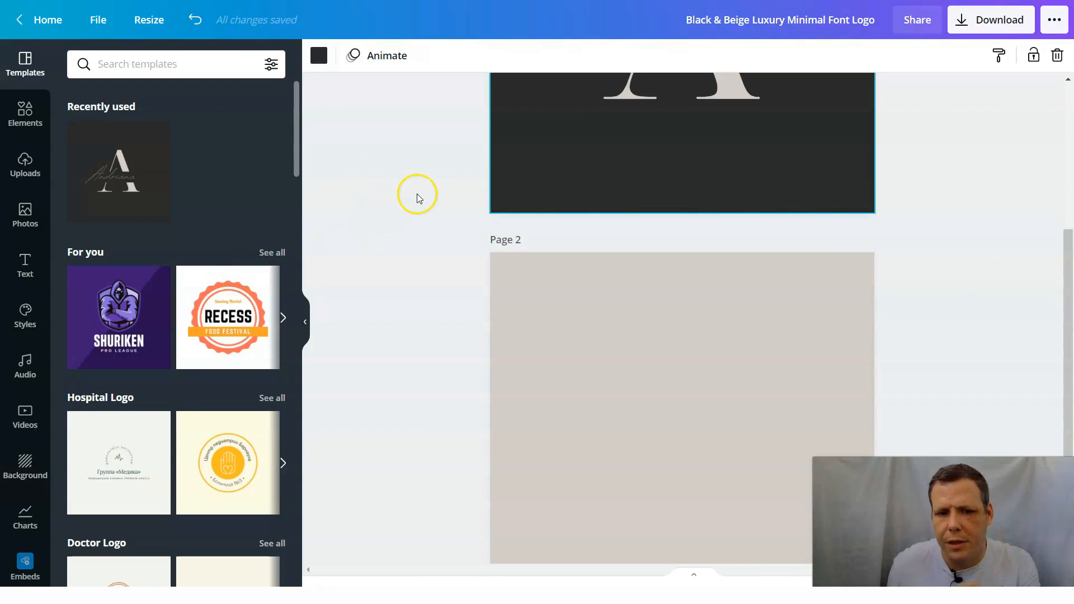
click(584, 375)
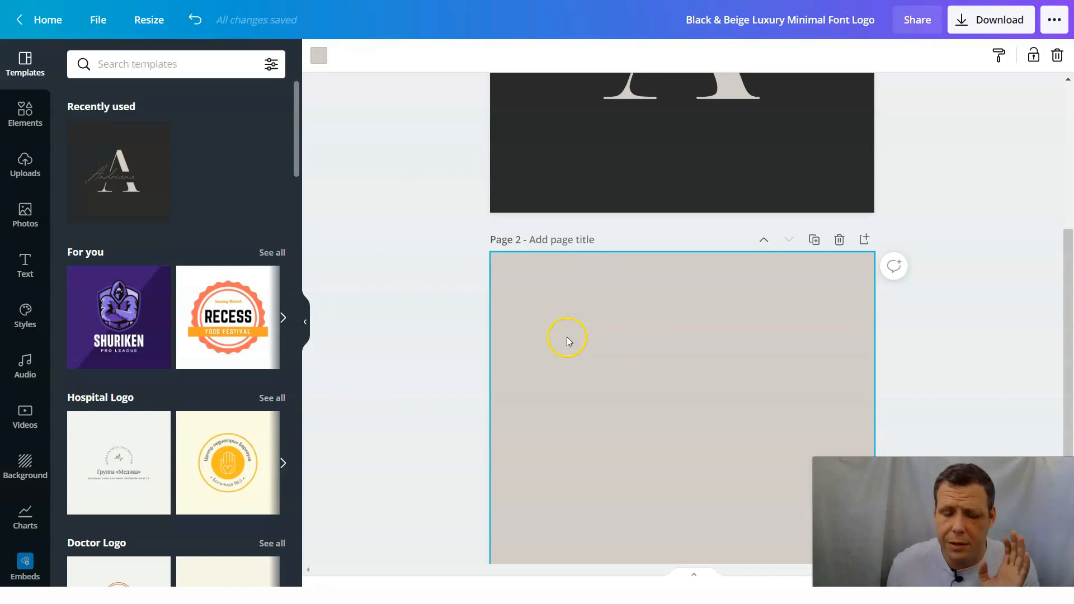
click(556, 177)
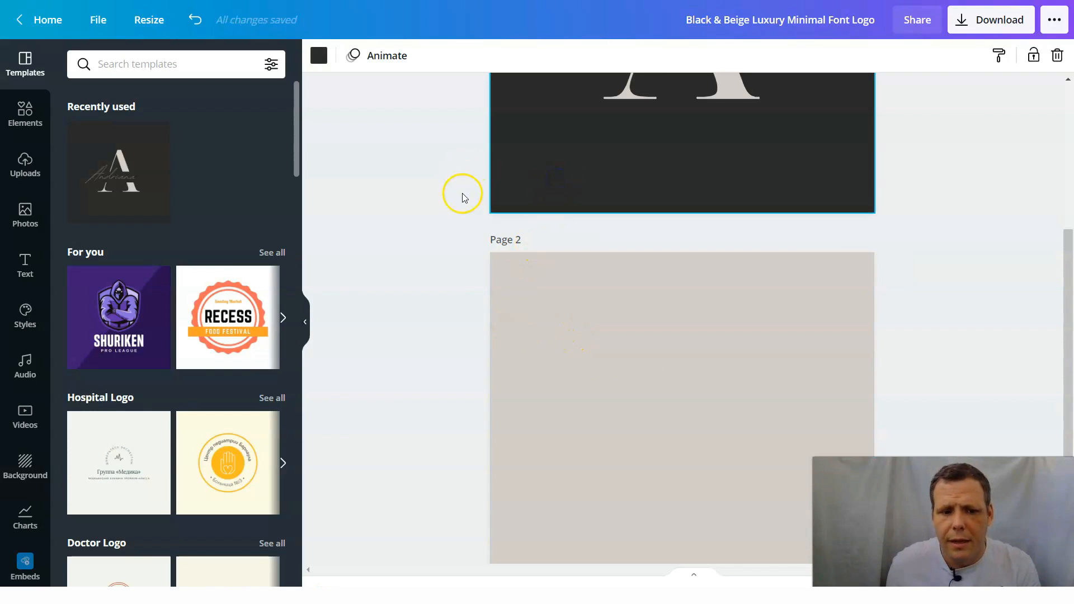
drag(178, 326, 471, 244)
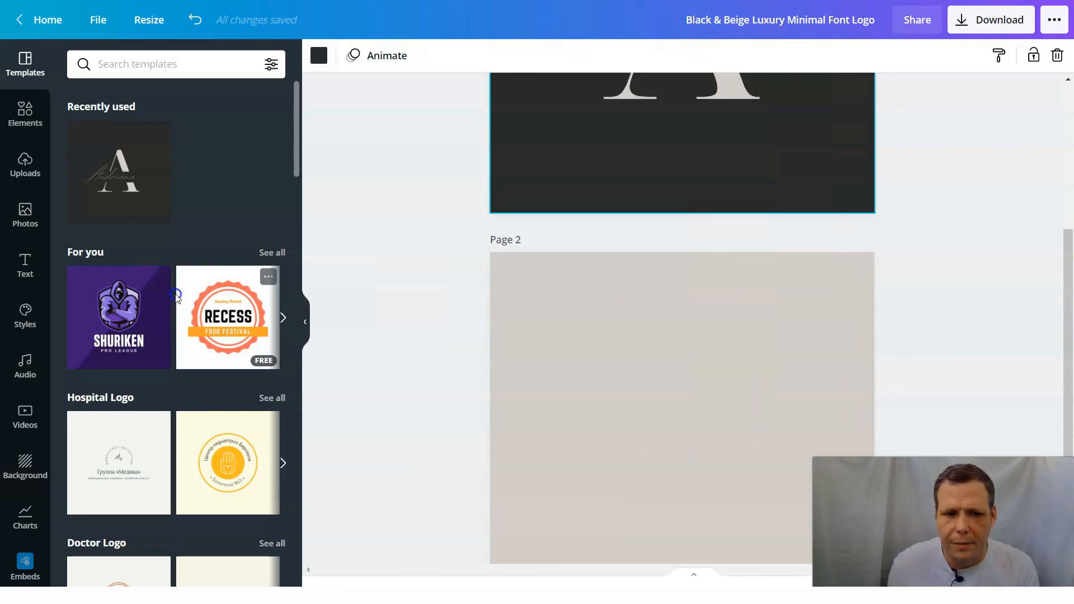
Move the script name text on page 1 down over the base of the large letter A.
scroll(405, 260, up, 4)
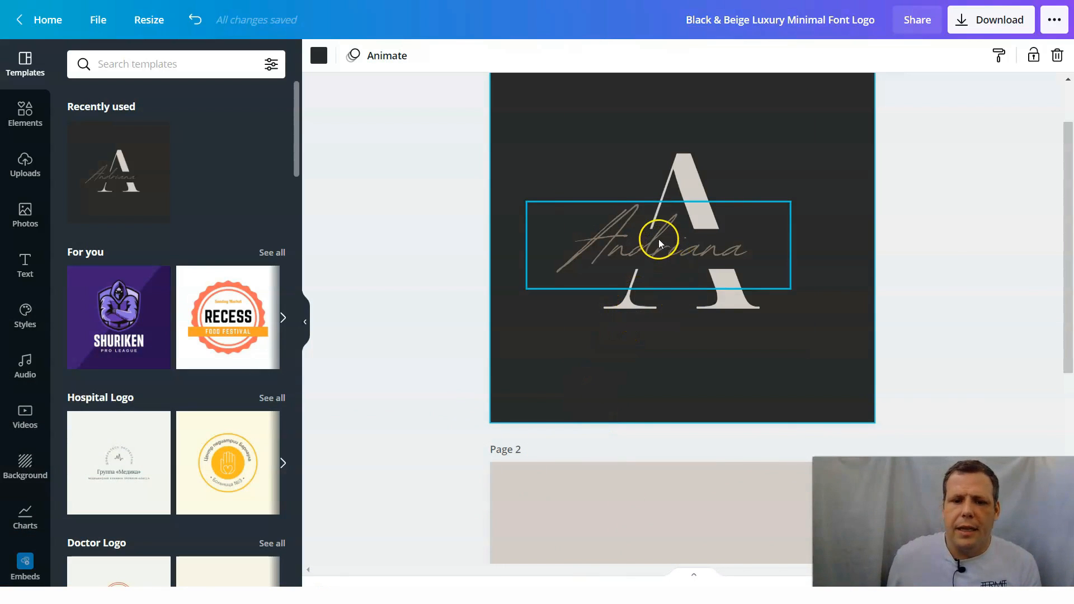
click(655, 238)
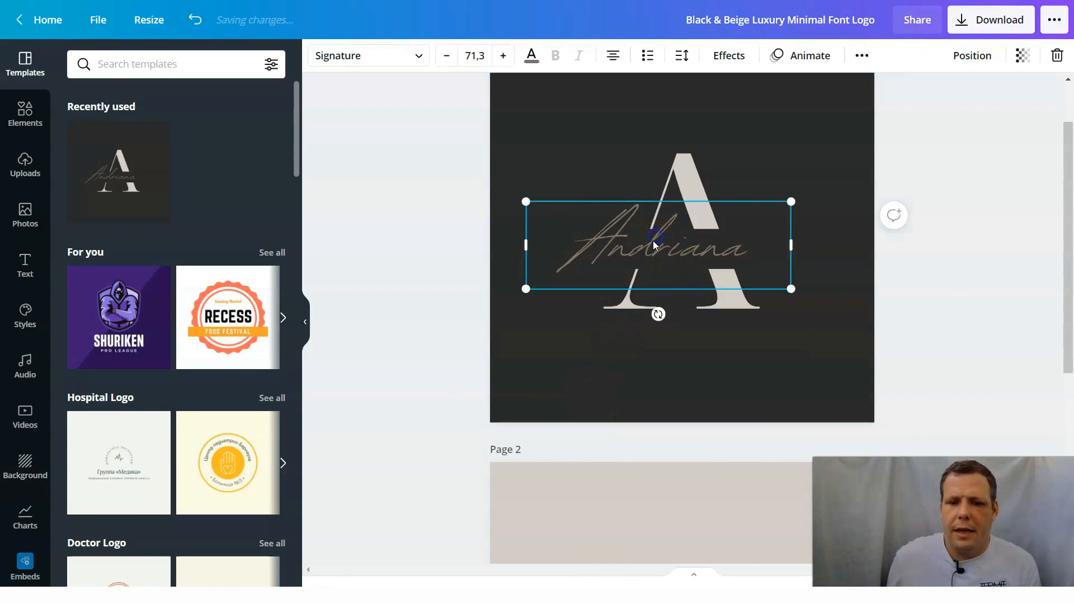
click(694, 173)
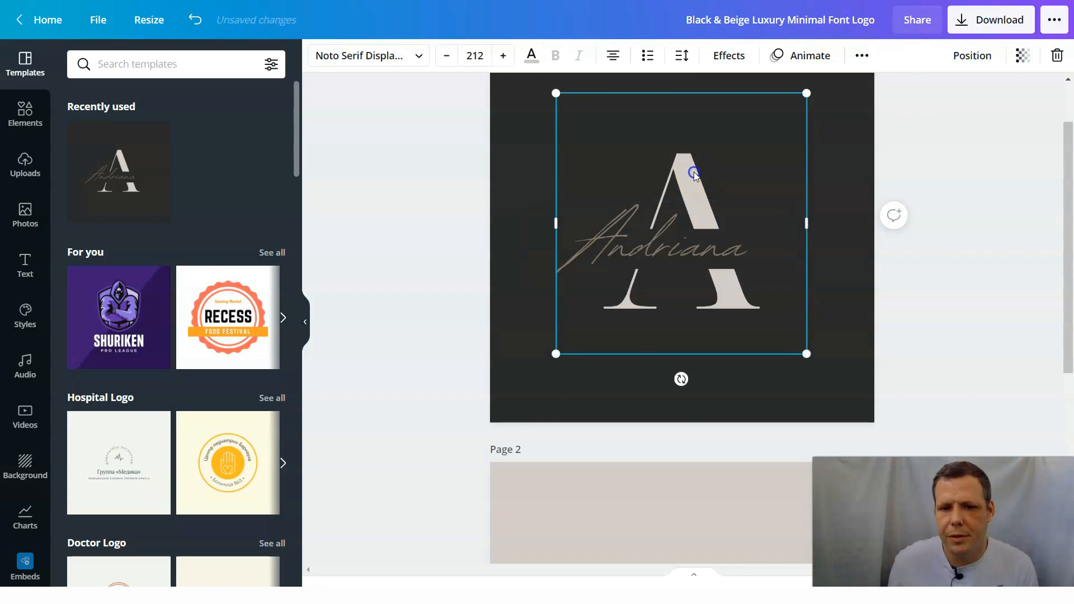
click(677, 252)
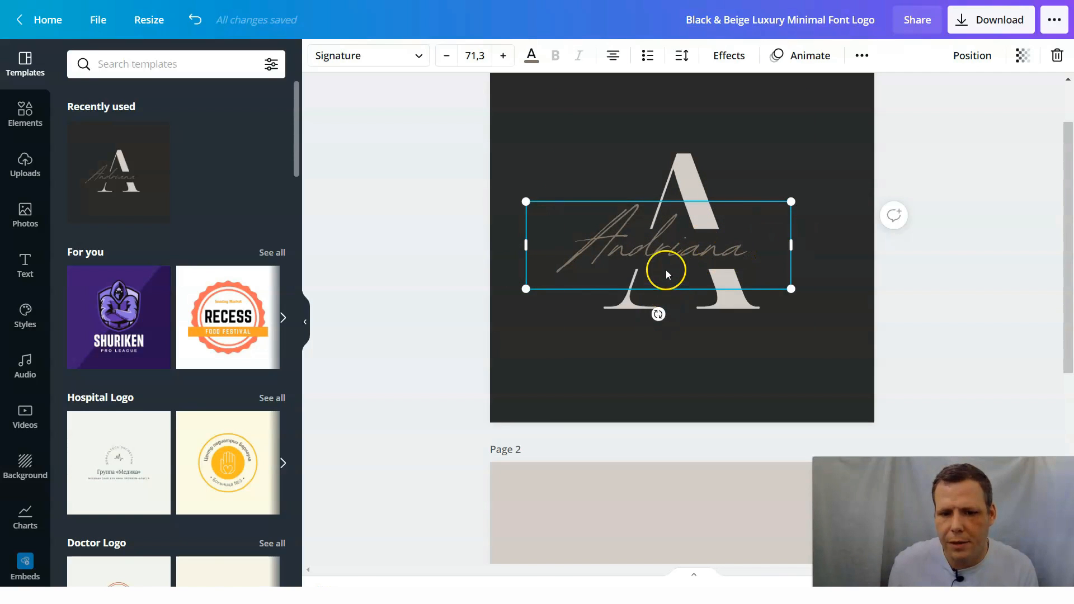
drag(676, 263, 662, 323)
click(700, 236)
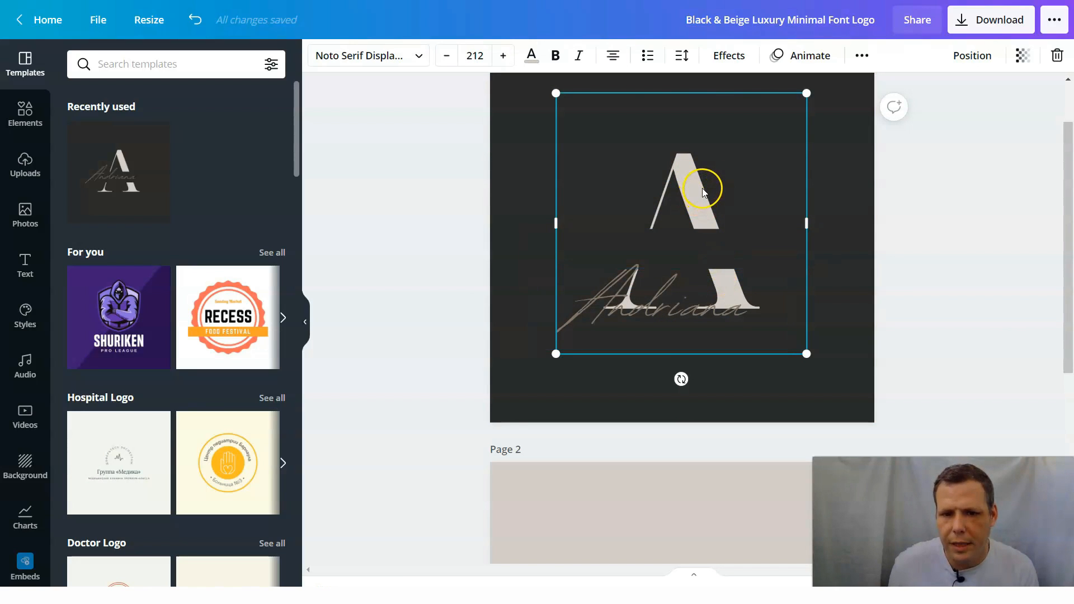
click(636, 311)
click(681, 188)
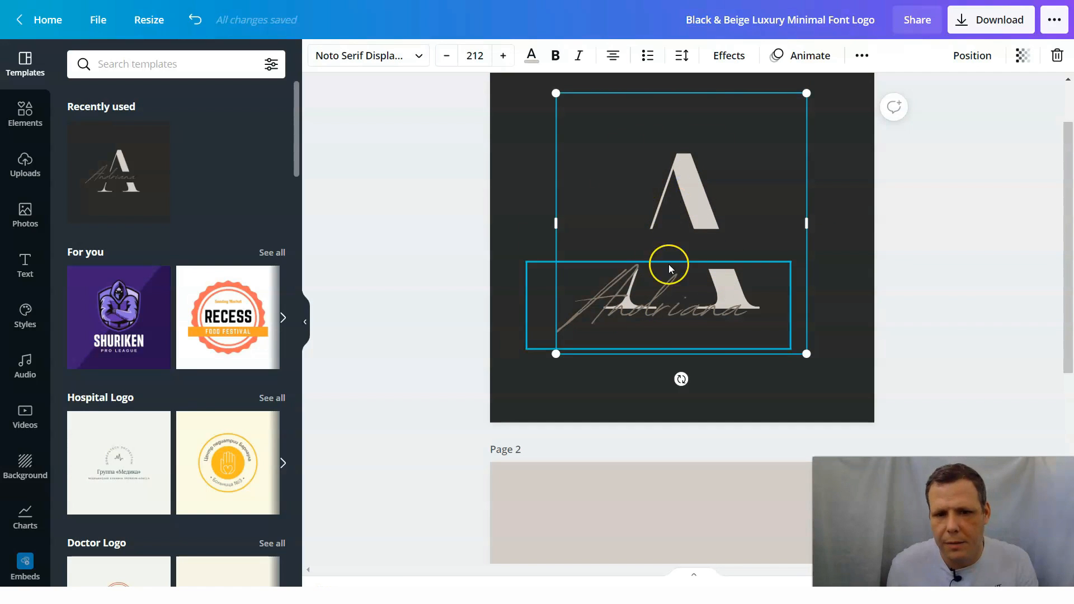
Delete the script name text and the large letter A from page 1.
click(662, 316)
key(Delete)
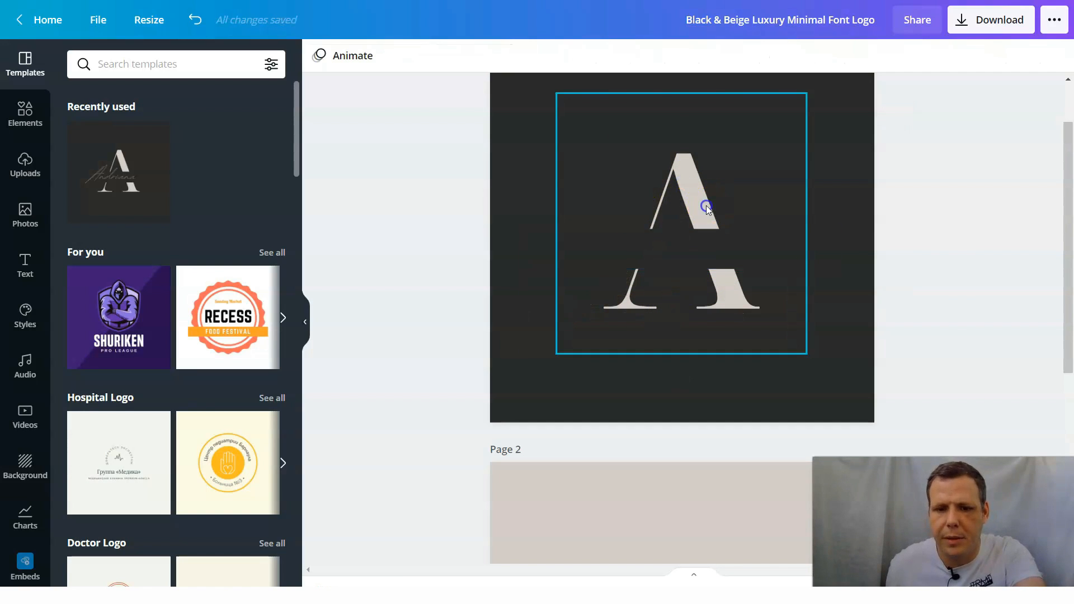
click(706, 206)
key(Delete)
scroll(724, 188, up, 2)
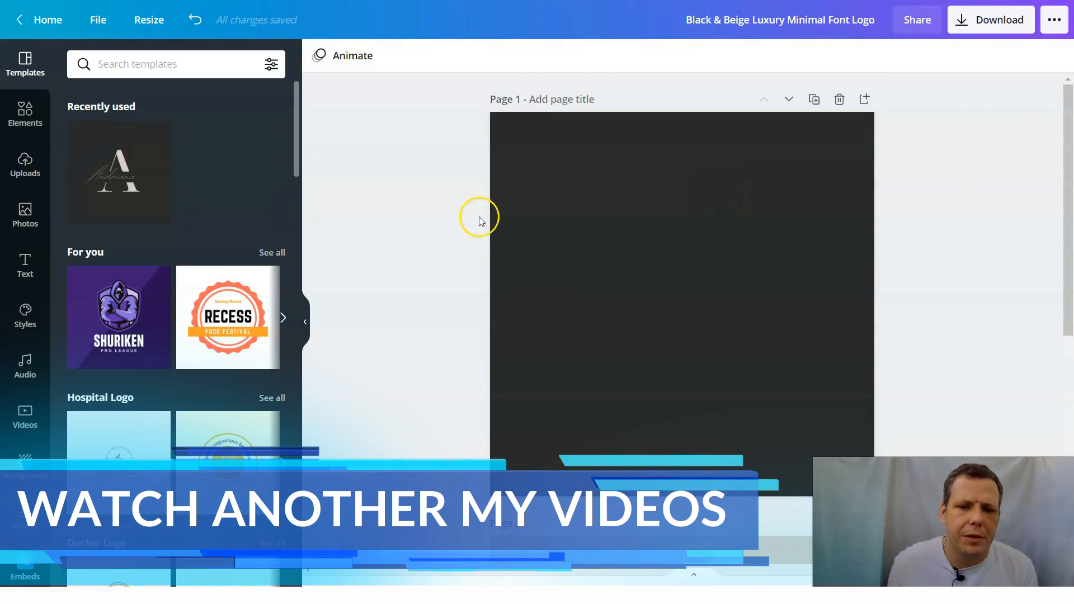
Look through the element categories and search the elements library for "letters".
click(26, 114)
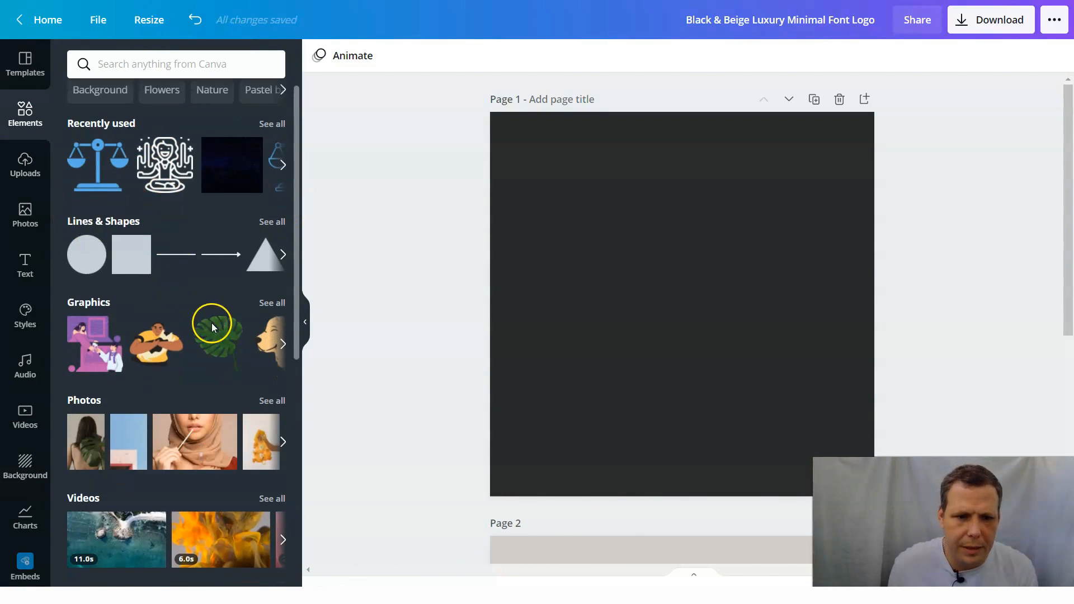
scroll(211, 324, down, 1)
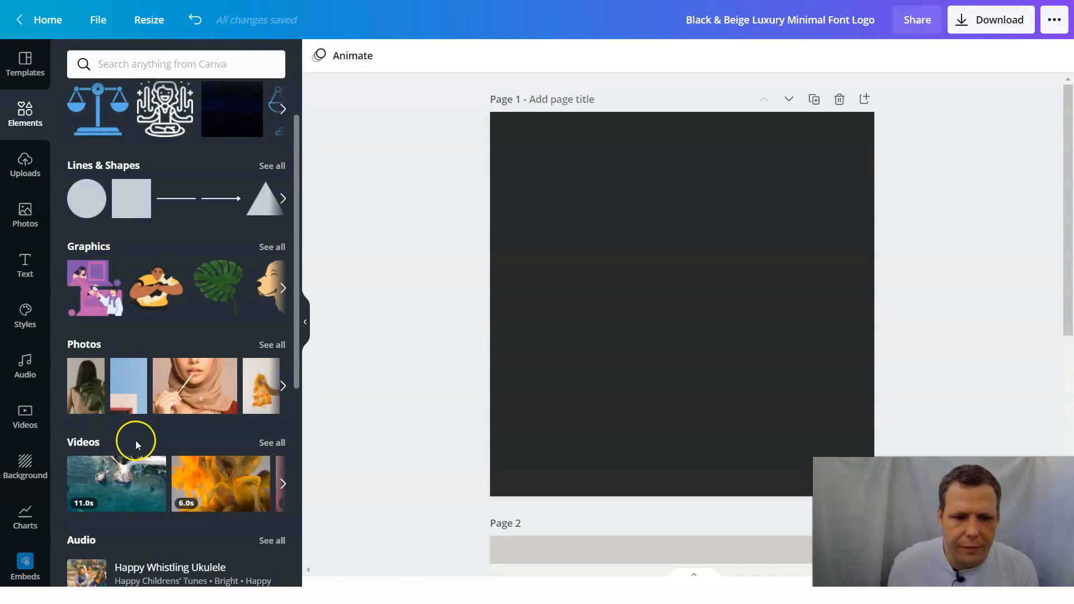
scroll(134, 447, down, 2)
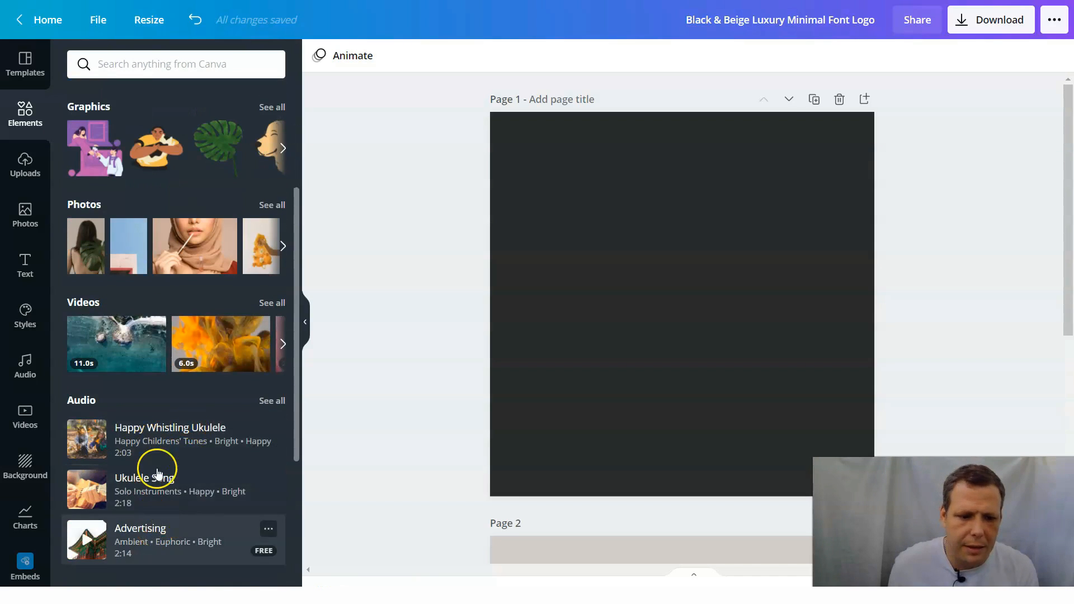
scroll(163, 468, down, 2)
scroll(162, 467, down, 2)
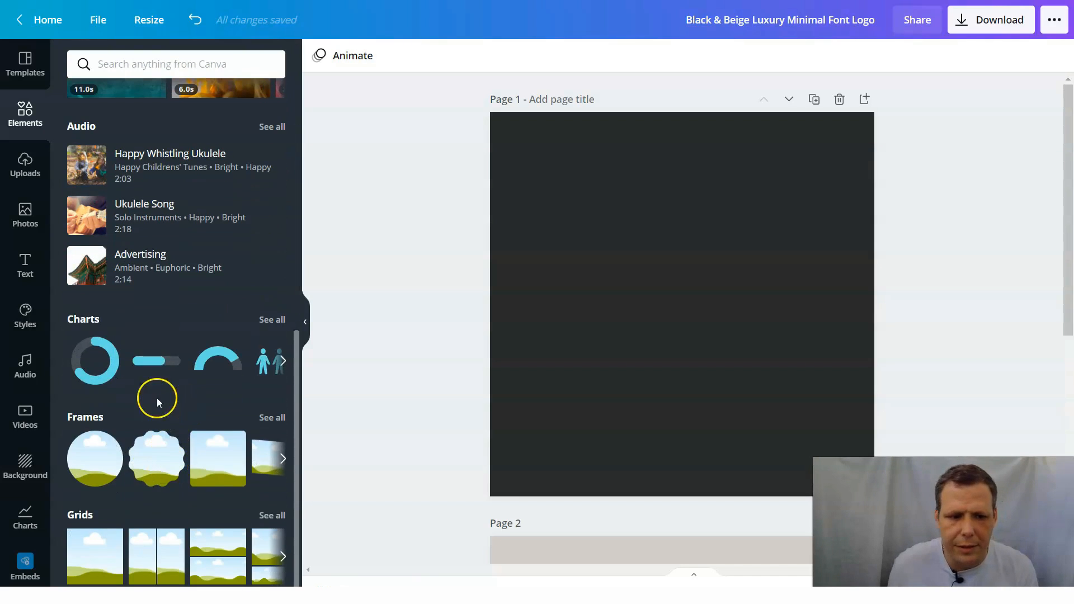
scroll(257, 425, up, 7)
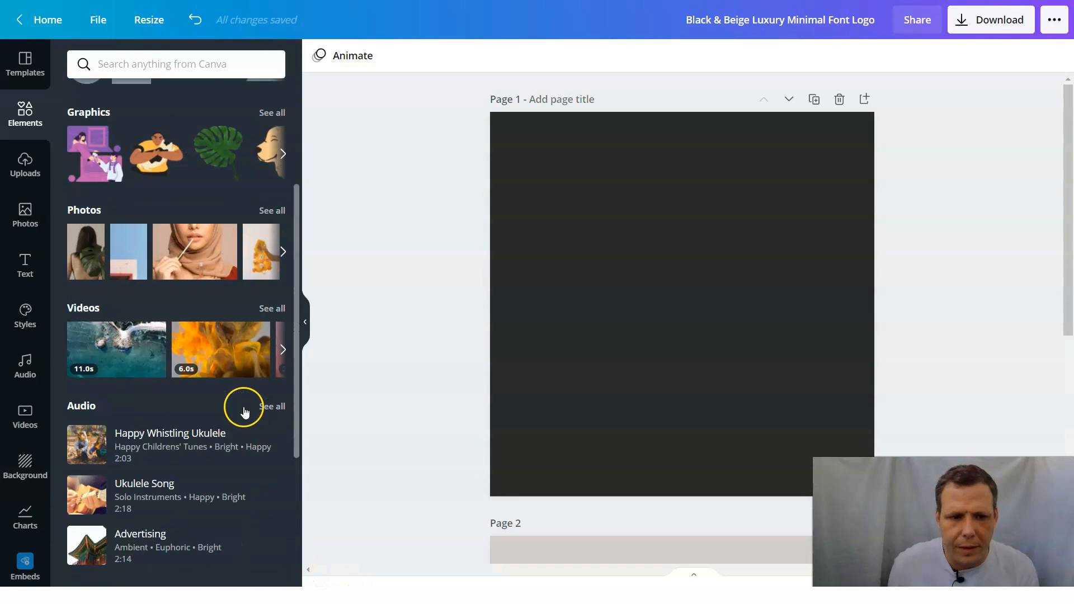
click(136, 66)
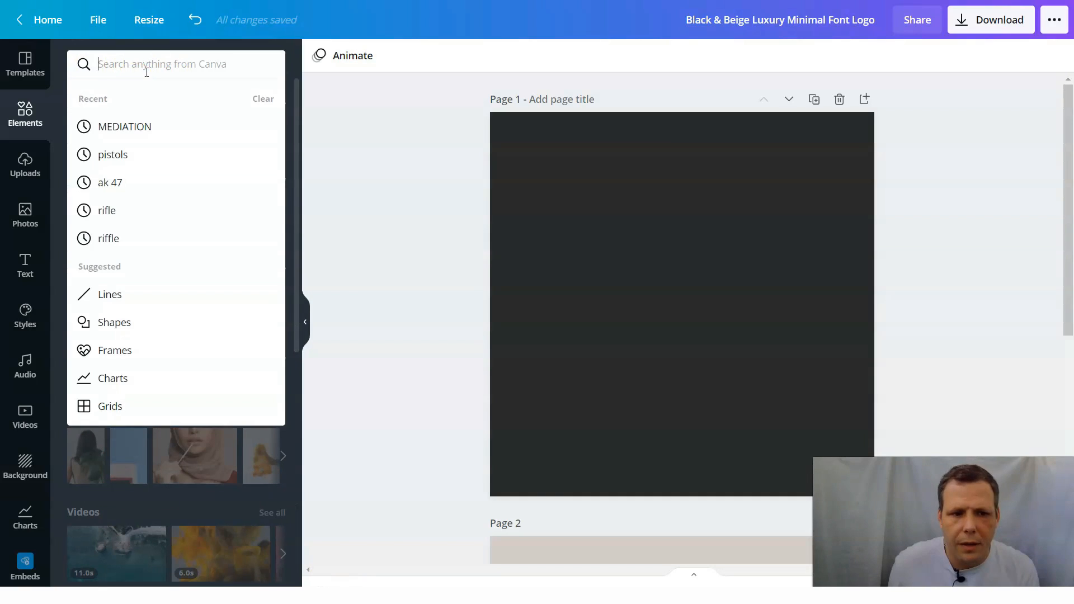
text(d)
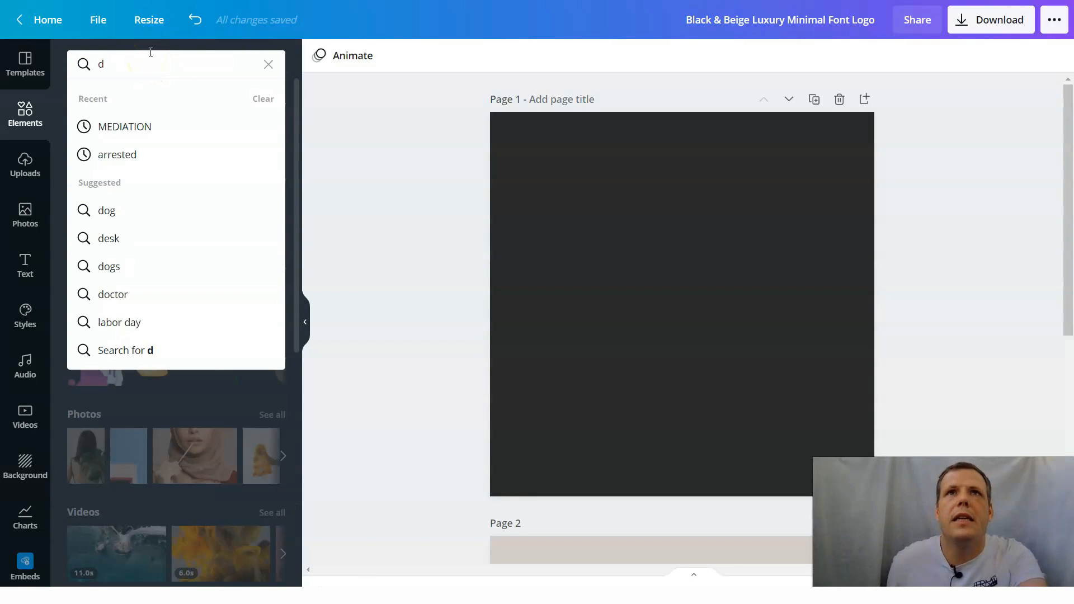
key(BackSpace)
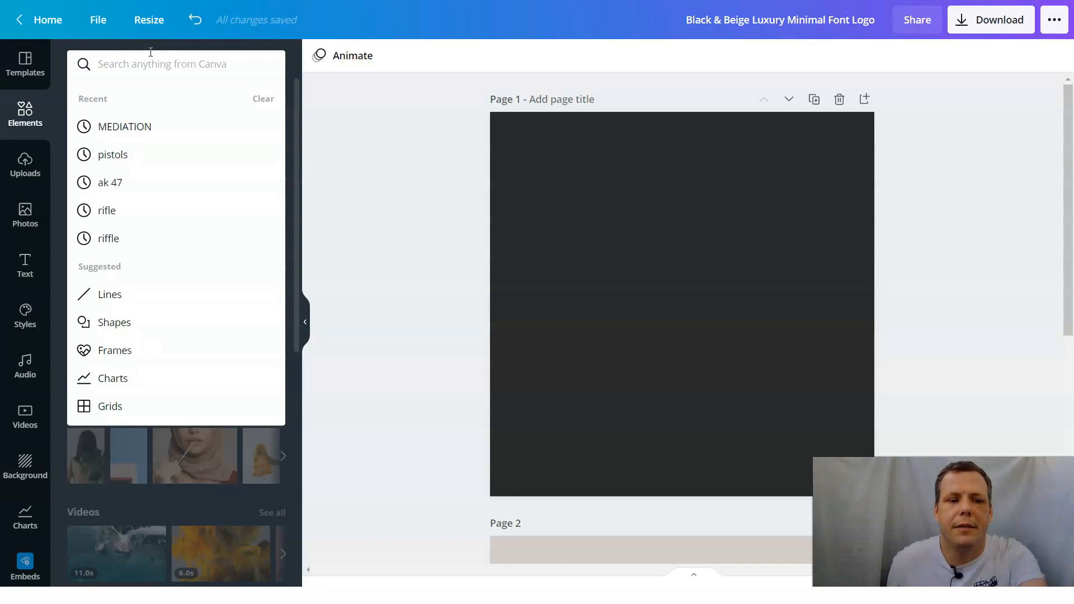
text(lett)
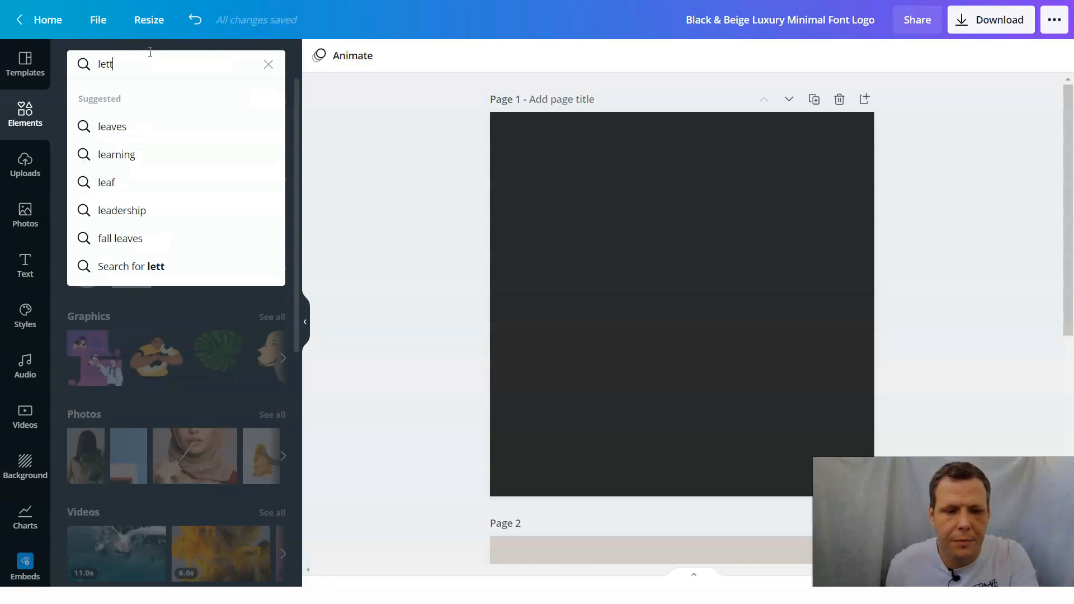
key(Return)
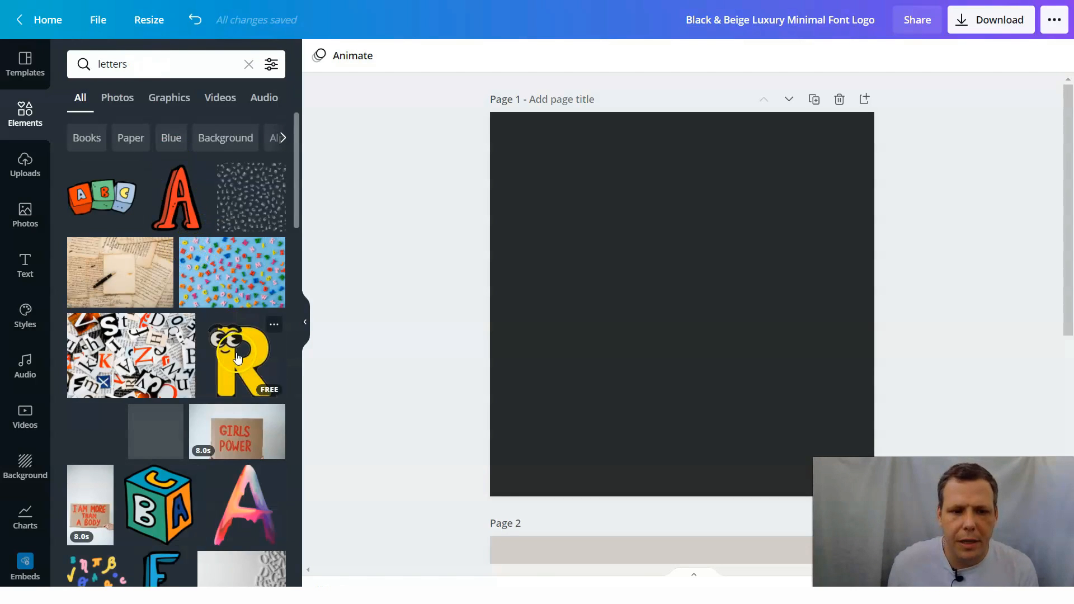
Add the pink and orange dripping letter S from the results to page 1, shrink it and place it near the page's left edge.
scroll(286, 275, down, 4)
scroll(173, 327, down, 6)
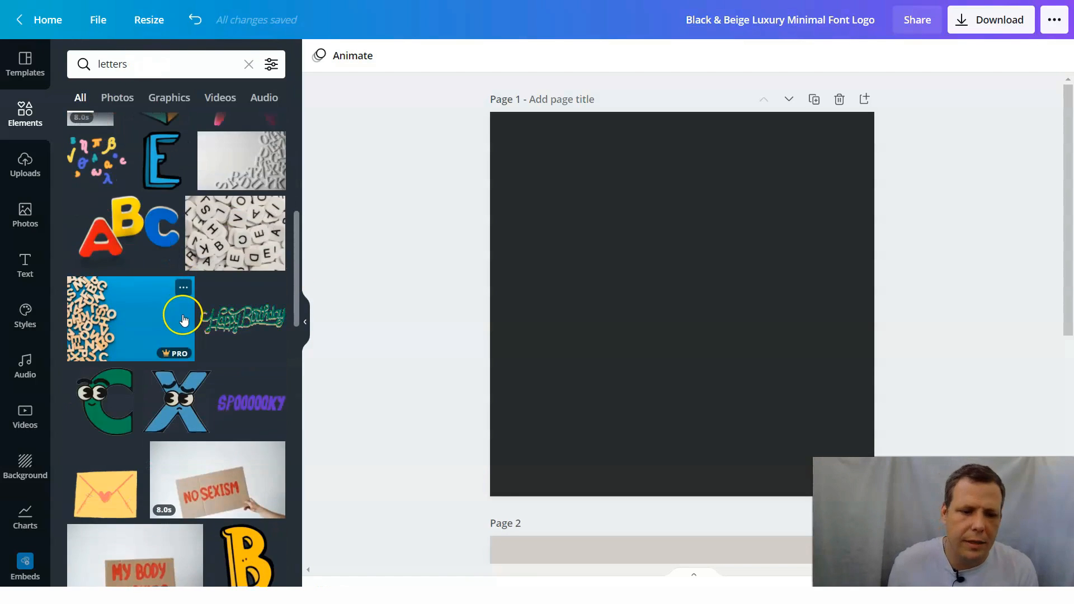
scroll(185, 317, down, 15)
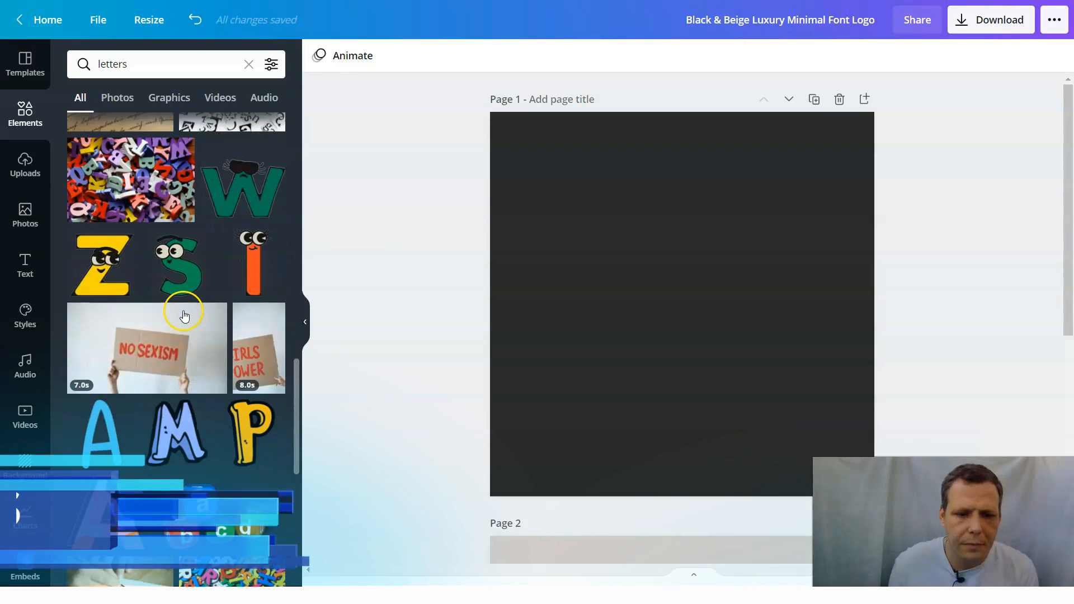
scroll(187, 305, down, 12)
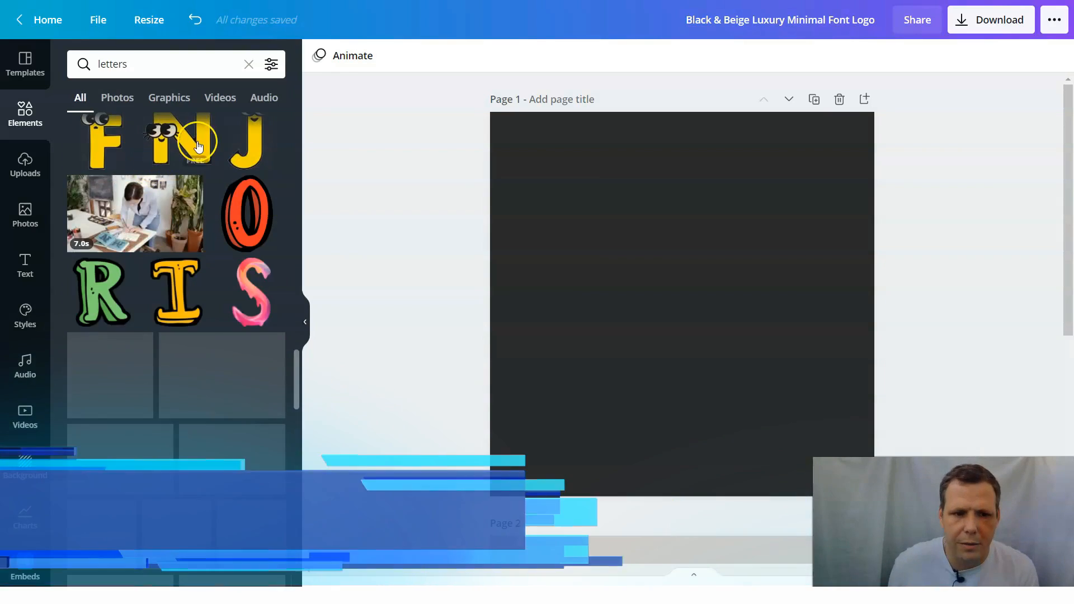
scroll(224, 375, down, 4)
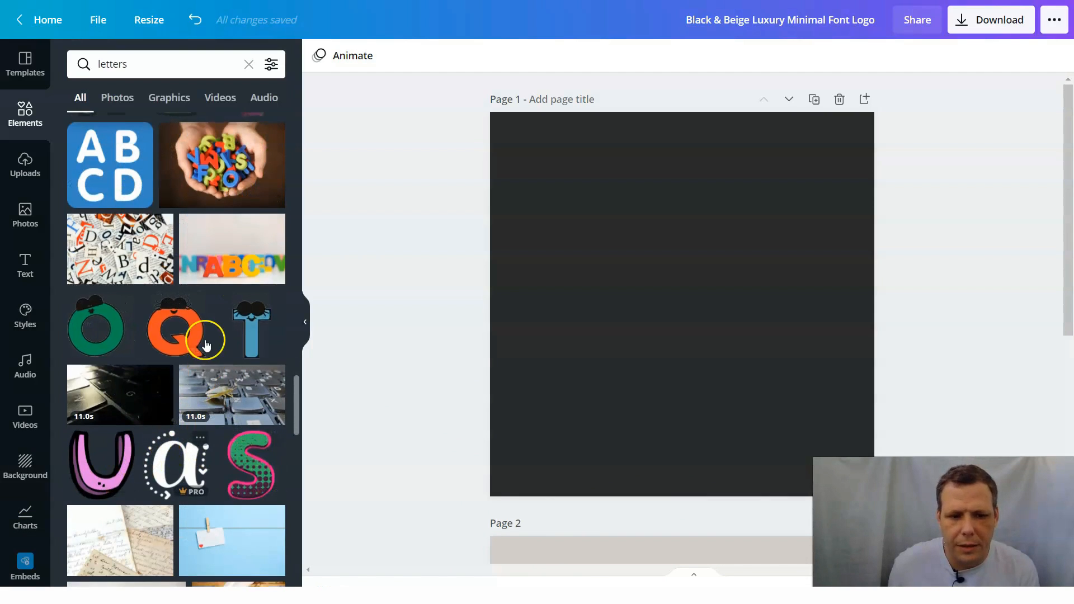
scroll(223, 279, down, 1)
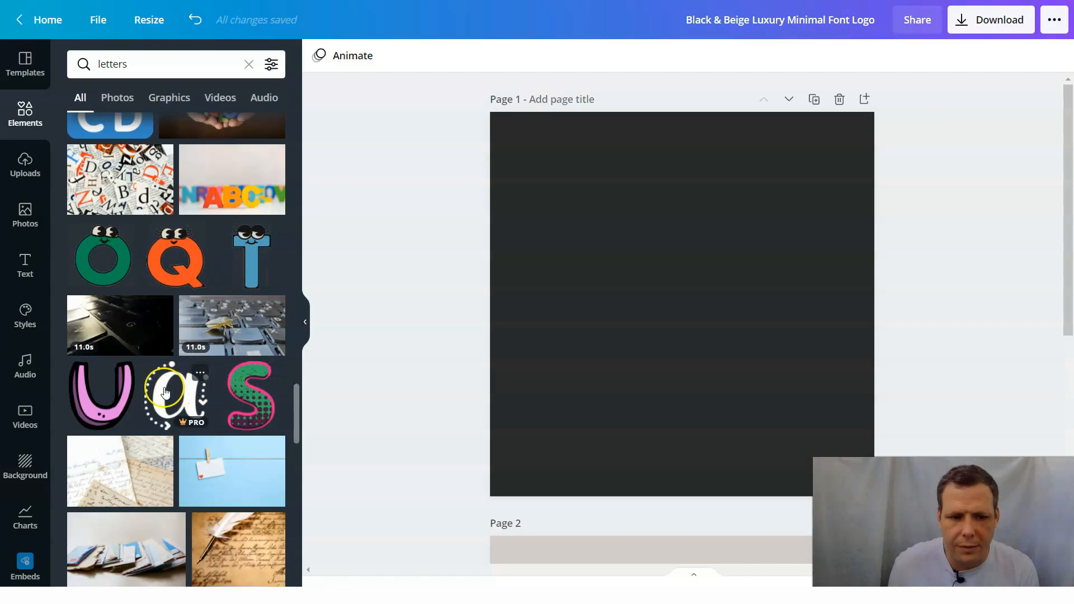
scroll(194, 352, up, 4)
scroll(194, 353, up, 3)
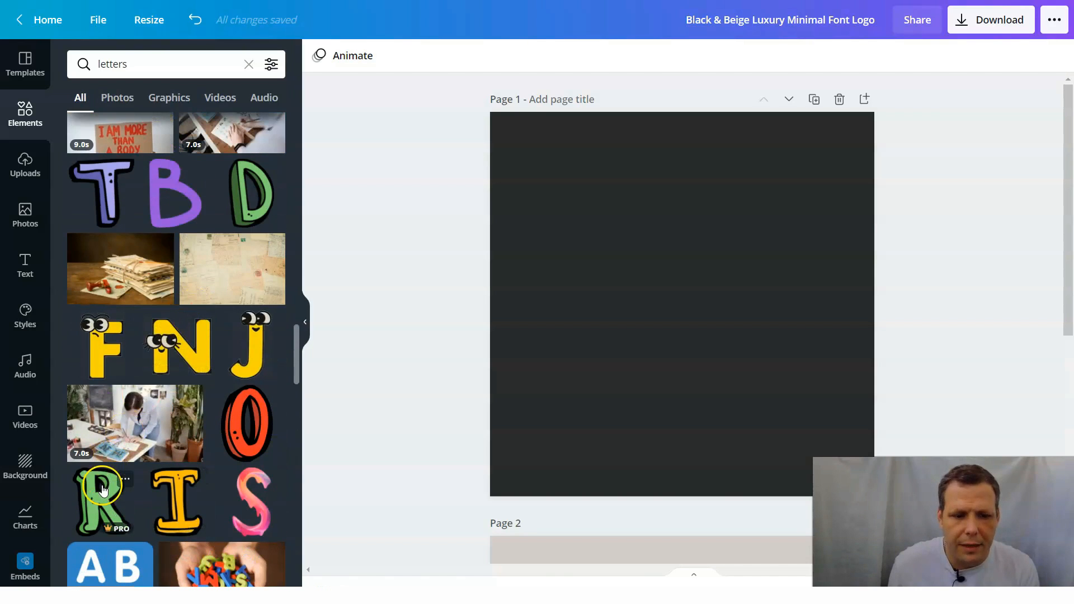
scroll(223, 418, down, 3)
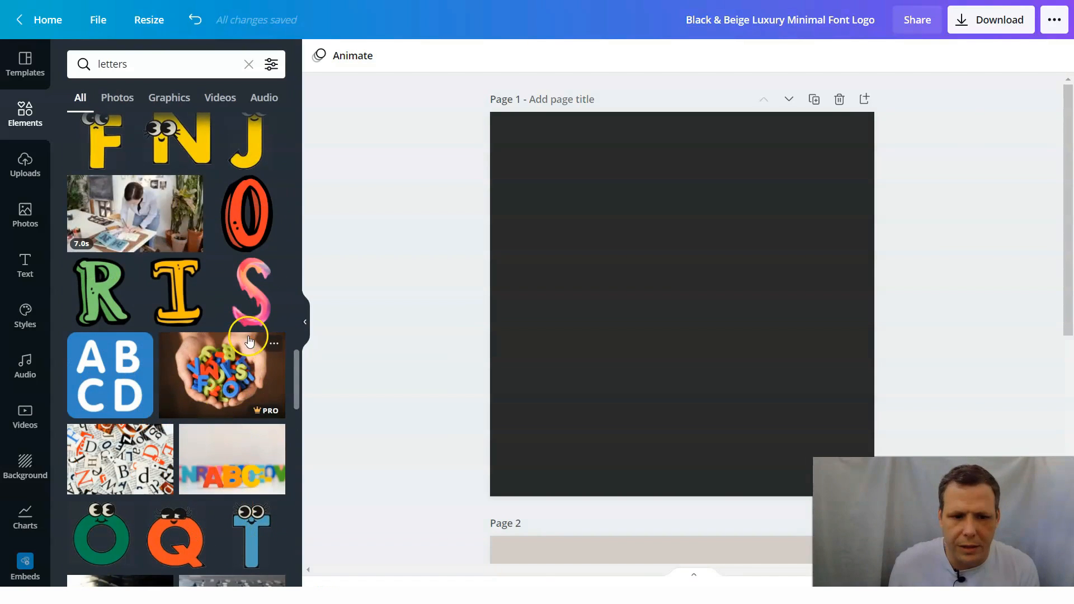
drag(252, 294, 530, 212)
drag(655, 166, 548, 298)
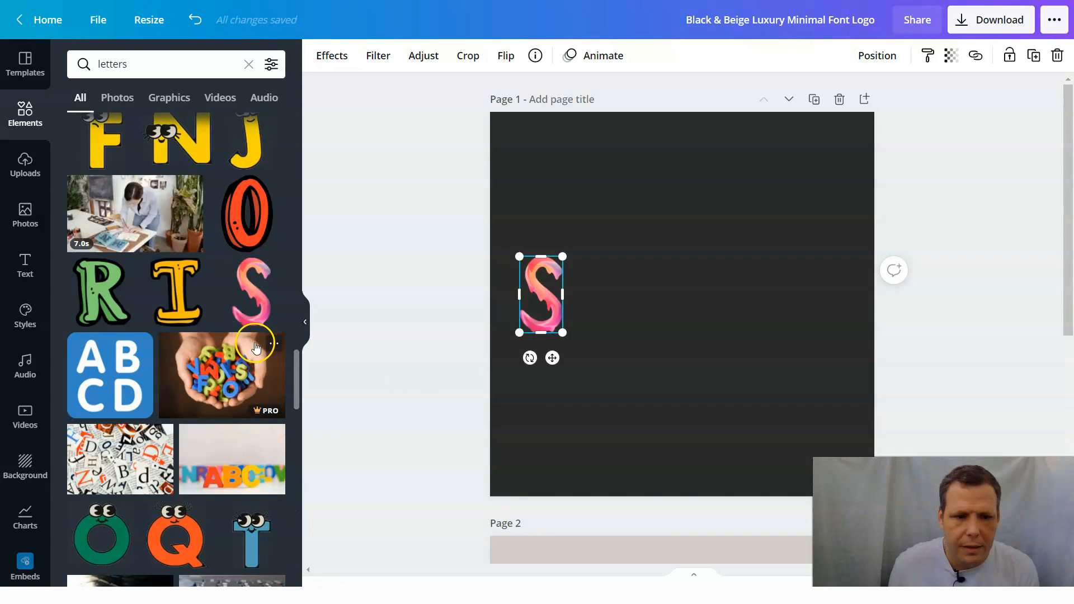
Add the purple letter T with black outline, scaled to the S's height and overlapping its right side, and send it backward.
scroll(235, 392, up, 8)
drag(101, 400, 638, 234)
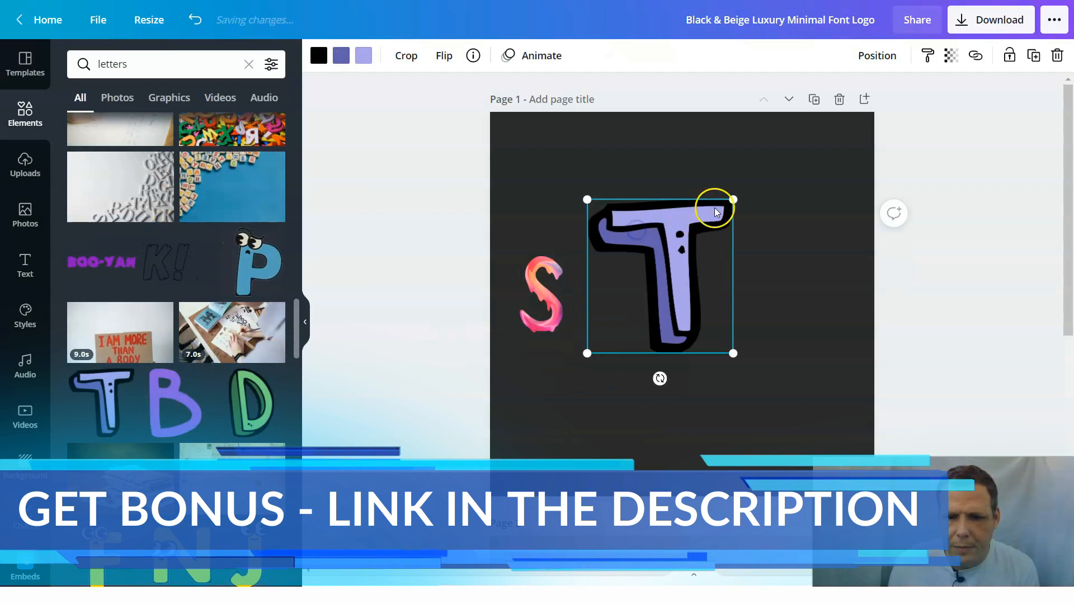
drag(731, 200, 659, 270)
drag(628, 307, 575, 272)
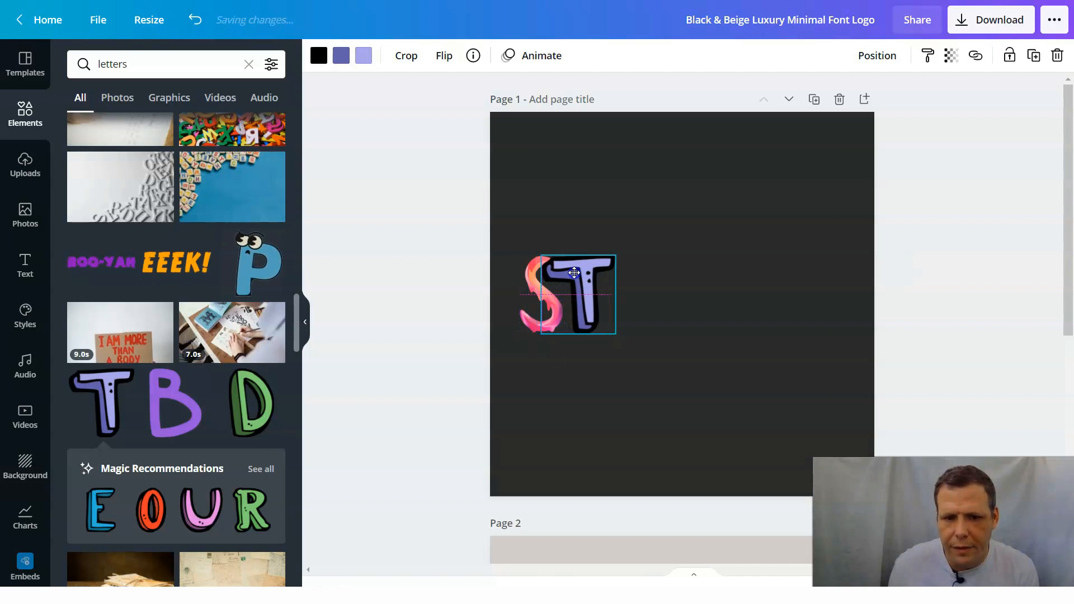
right_click(578, 276)
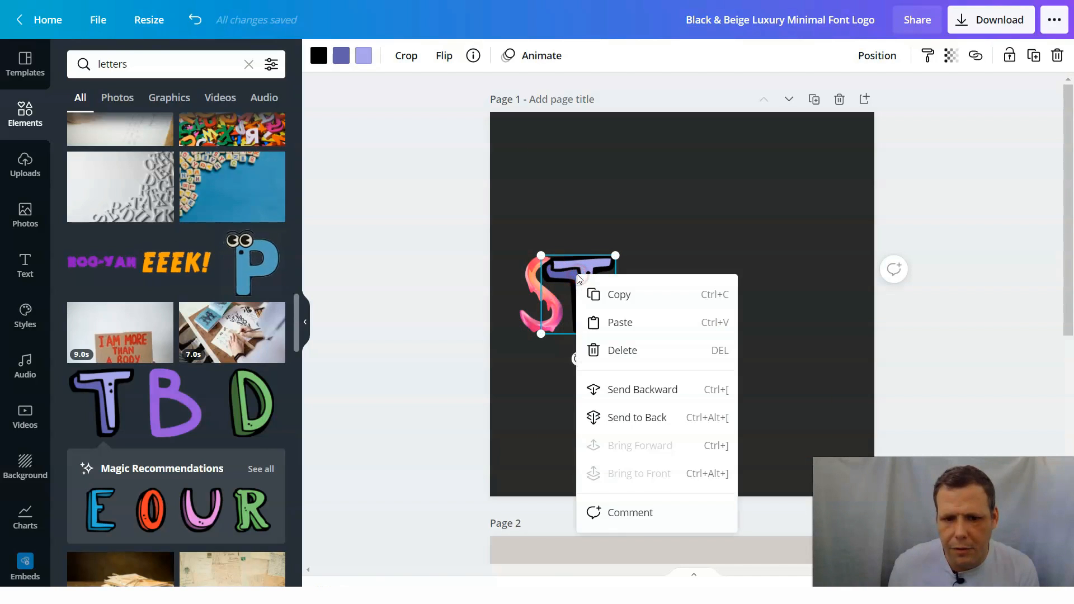
click(637, 391)
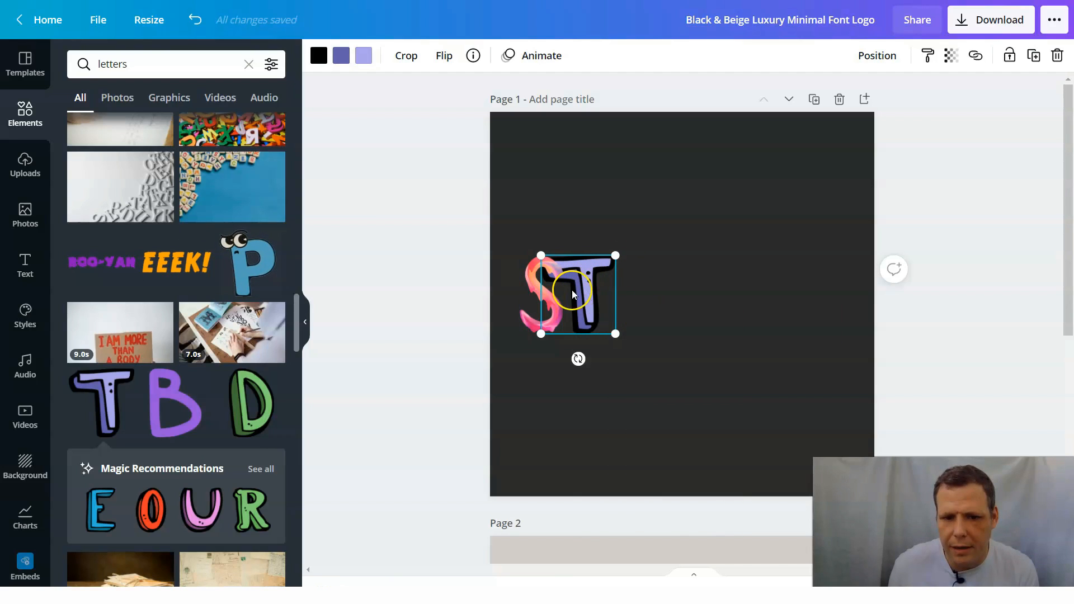
Add the lowercase letter a with the dotted border, shrink it and place it against the right side of the T.
scroll(201, 408, down, 4)
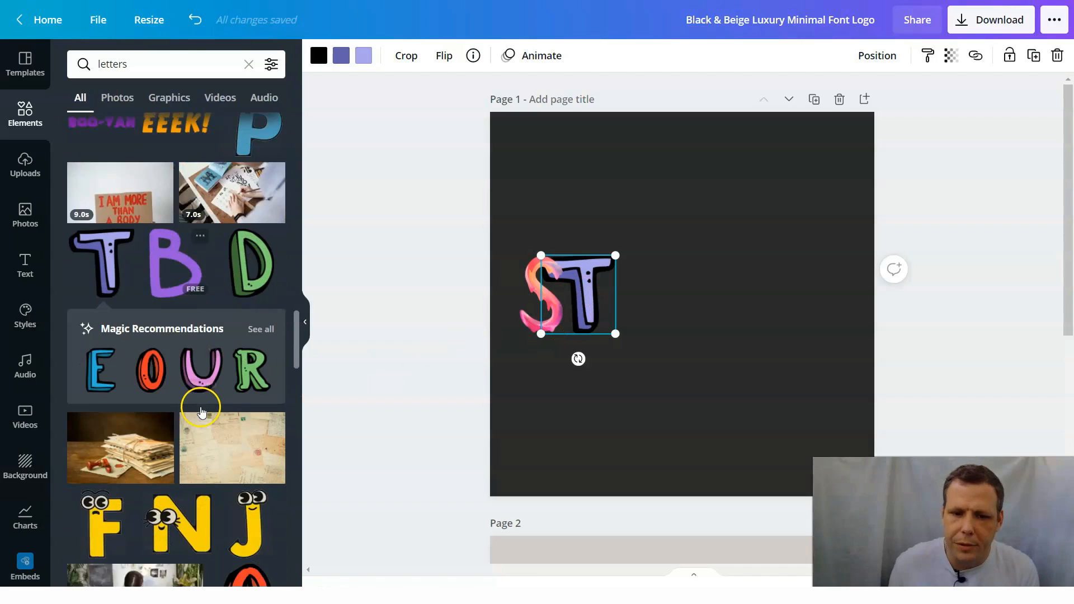
scroll(201, 408, down, 11)
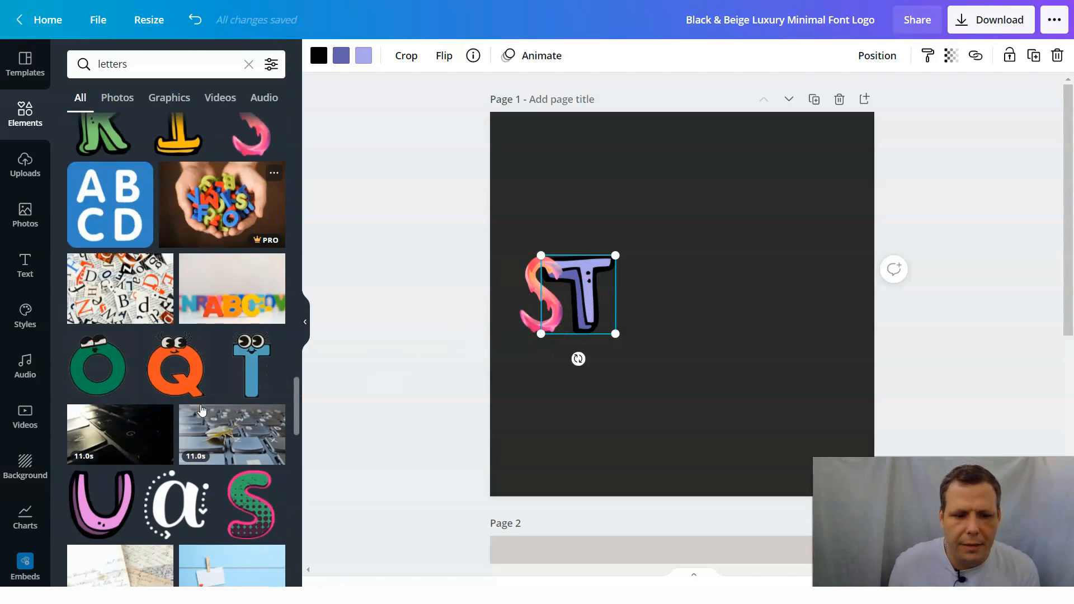
drag(178, 365, 643, 305)
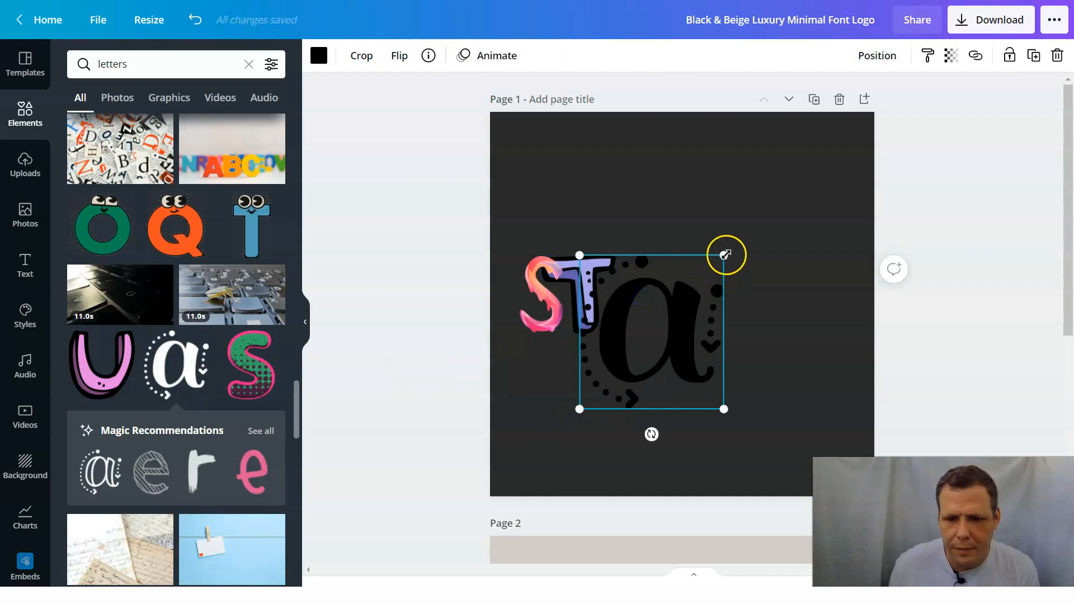
drag(710, 278, 662, 352)
drag(606, 383, 627, 312)
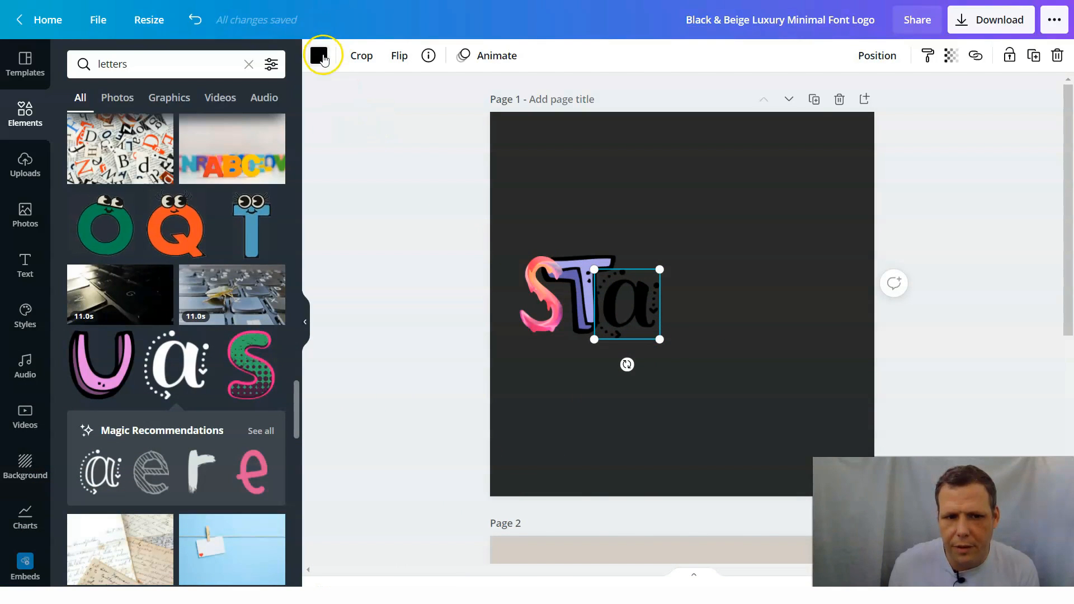
Recolor the dotted lowercase a with the light beige document color.
click(320, 56)
click(236, 122)
click(271, 130)
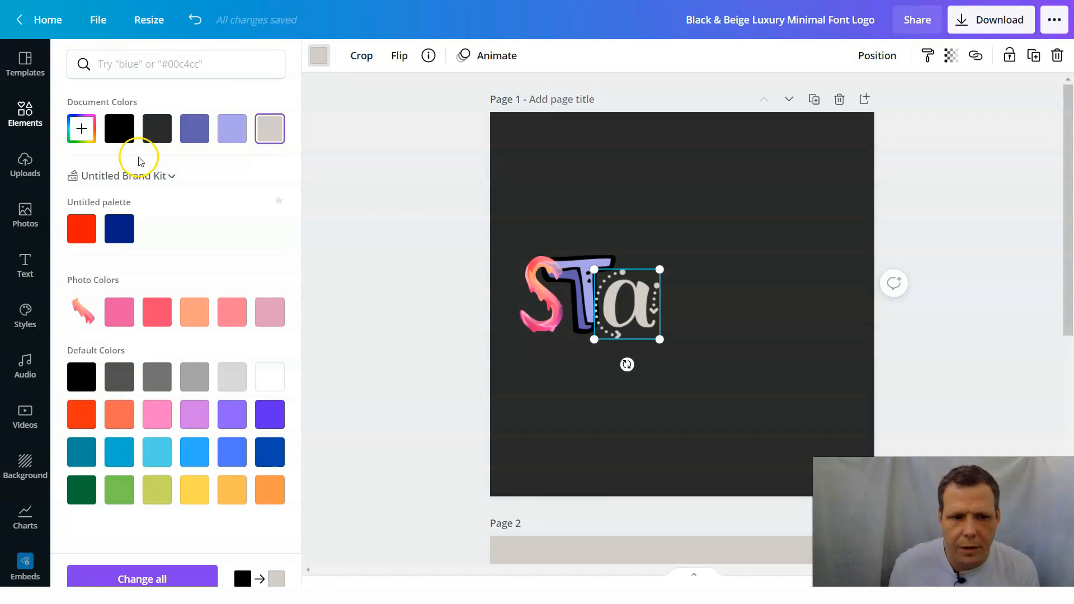
Recolor the dotted lowercase a with the coral red photo color and tilt it slightly counterclockwise.
click(197, 140)
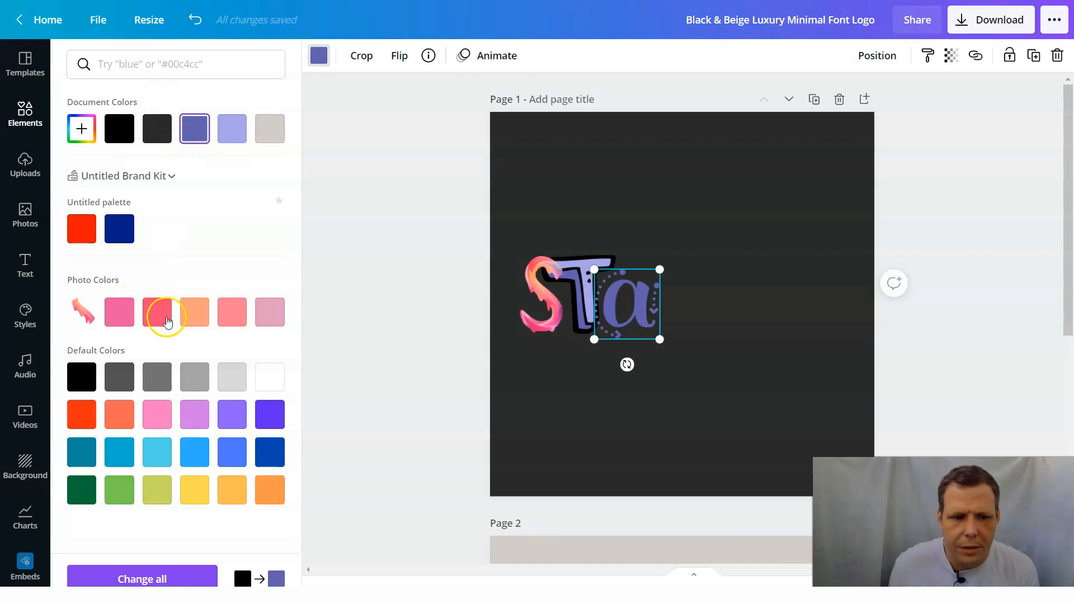
click(167, 320)
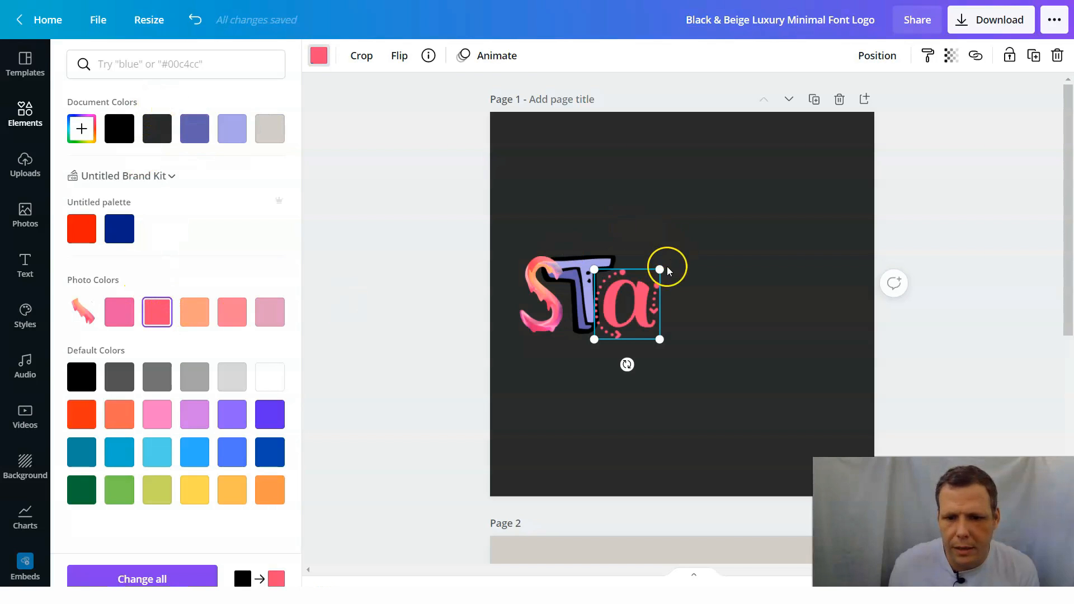
mouse_move(637, 304)
mouse_down()
mouse_move(626, 303)
mouse_move(635, 302)
mouse_up()
drag(627, 363, 654, 370)
Tilt the purple T slightly clockwise and nudge the dotted a into place beside it.
click(586, 262)
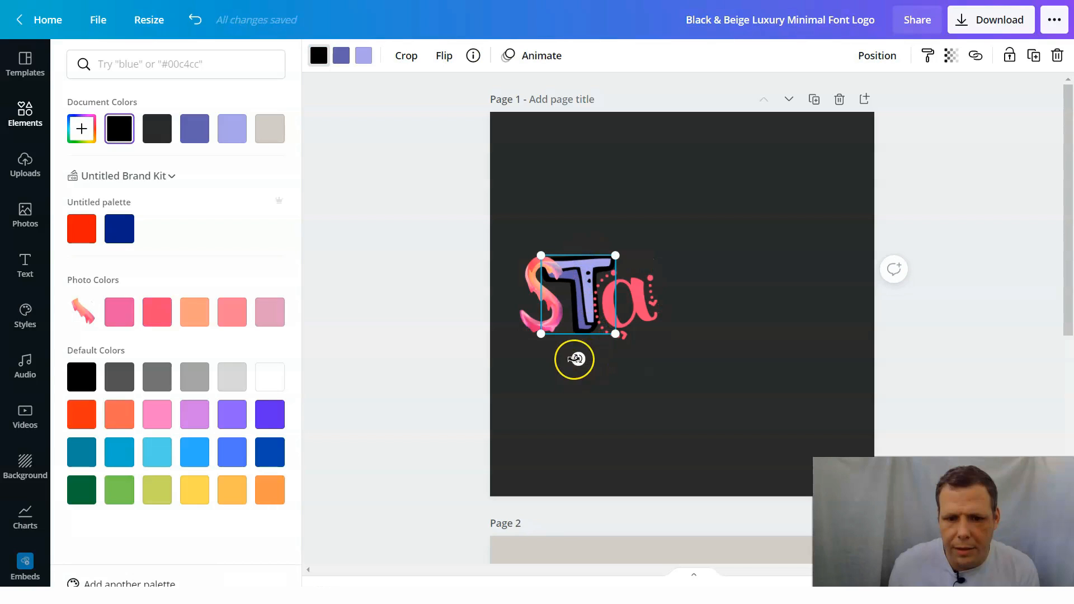
drag(579, 360, 570, 360)
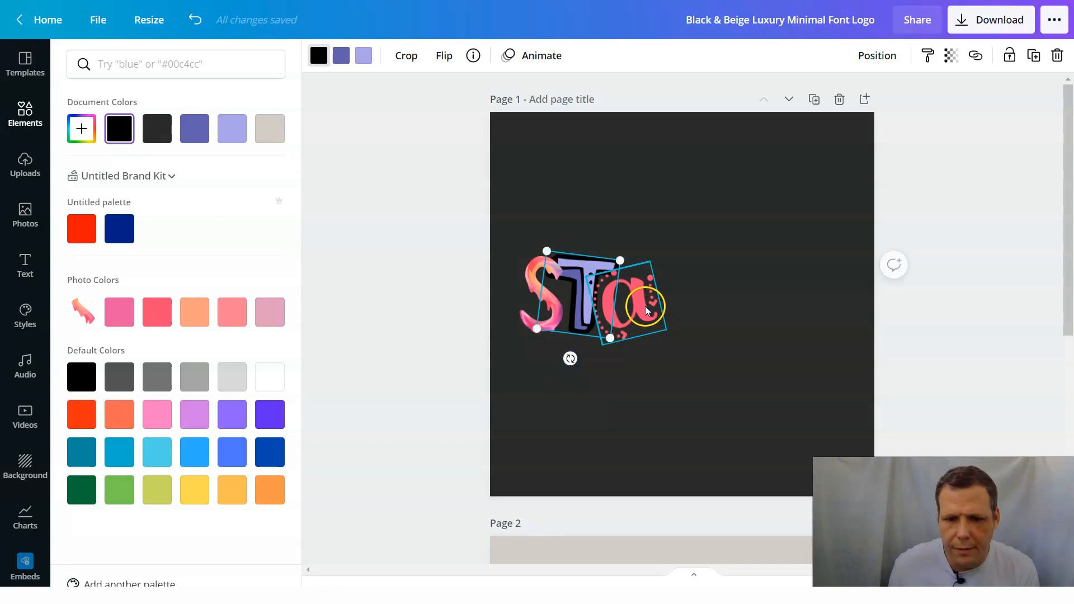
click(646, 306)
drag(646, 304, 648, 304)
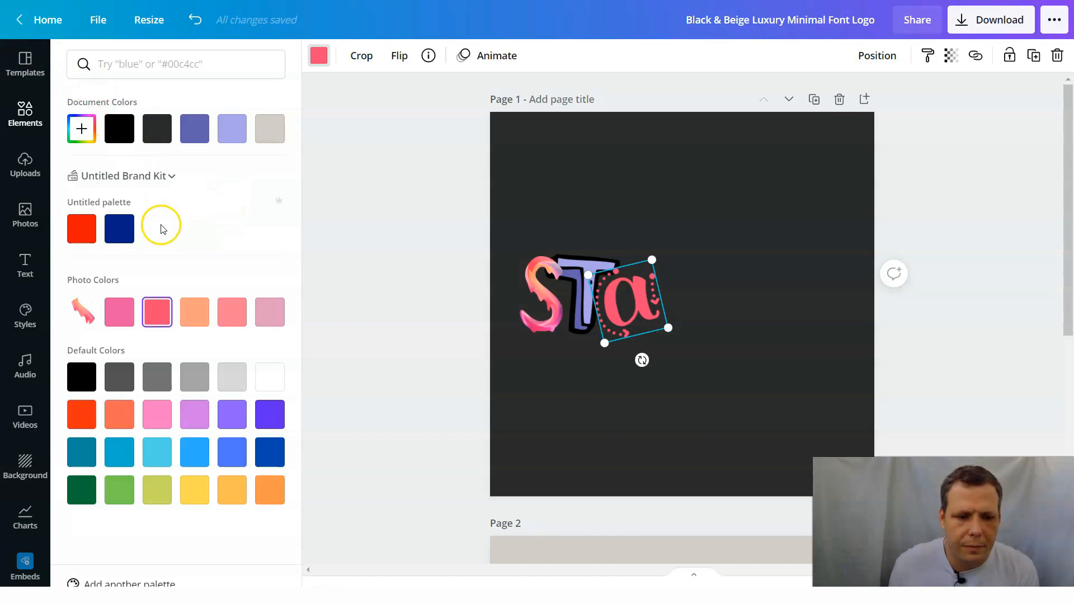
click(368, 262)
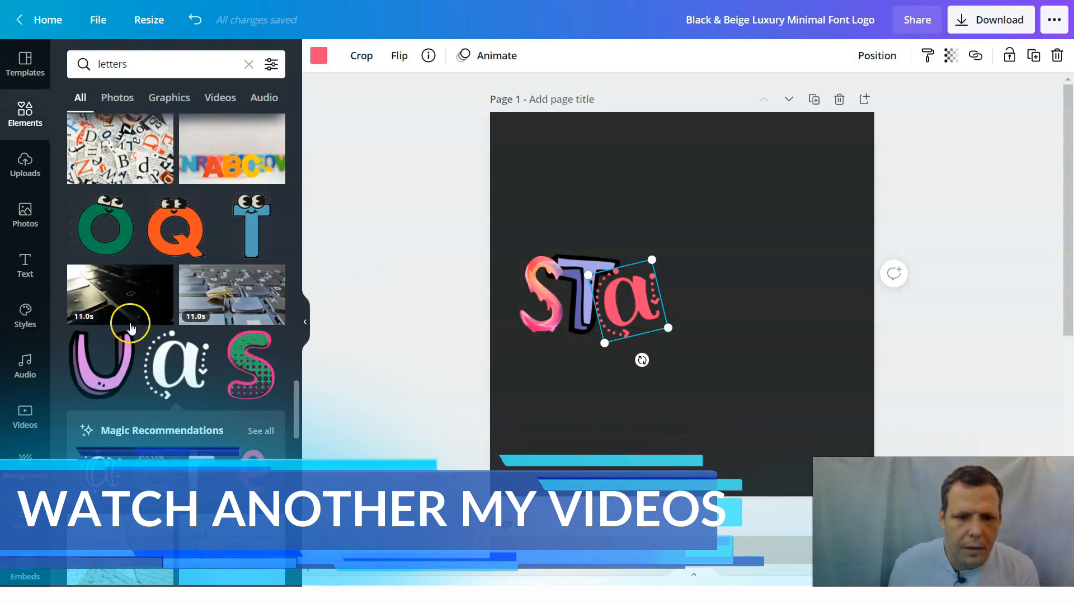
Look through the letters search results for an R graphic that suits the logo.
scroll(216, 313, down, 5)
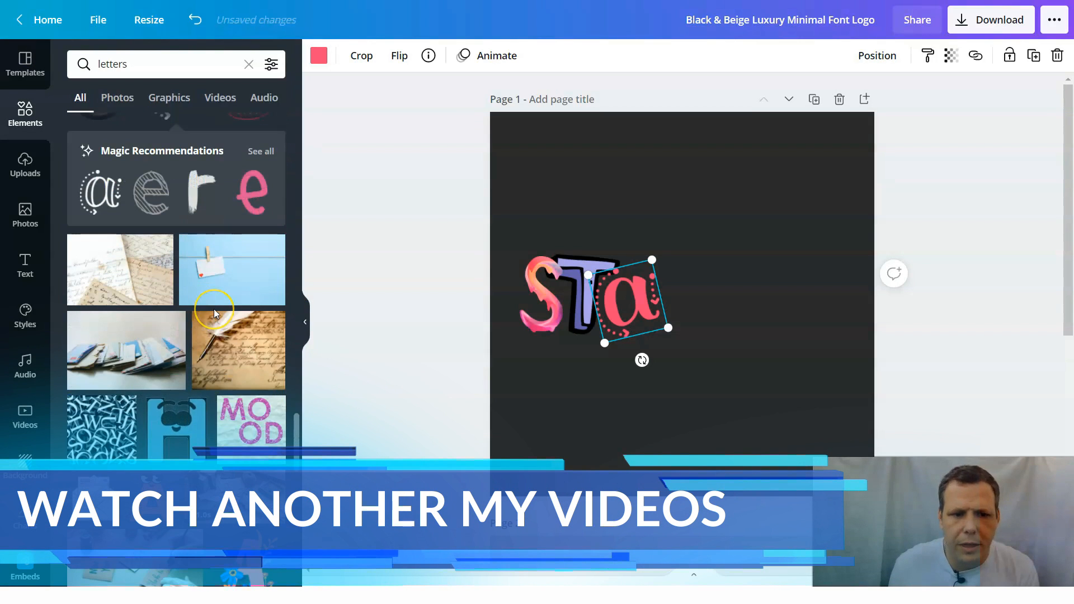
scroll(215, 314, down, 5)
scroll(215, 313, down, 15)
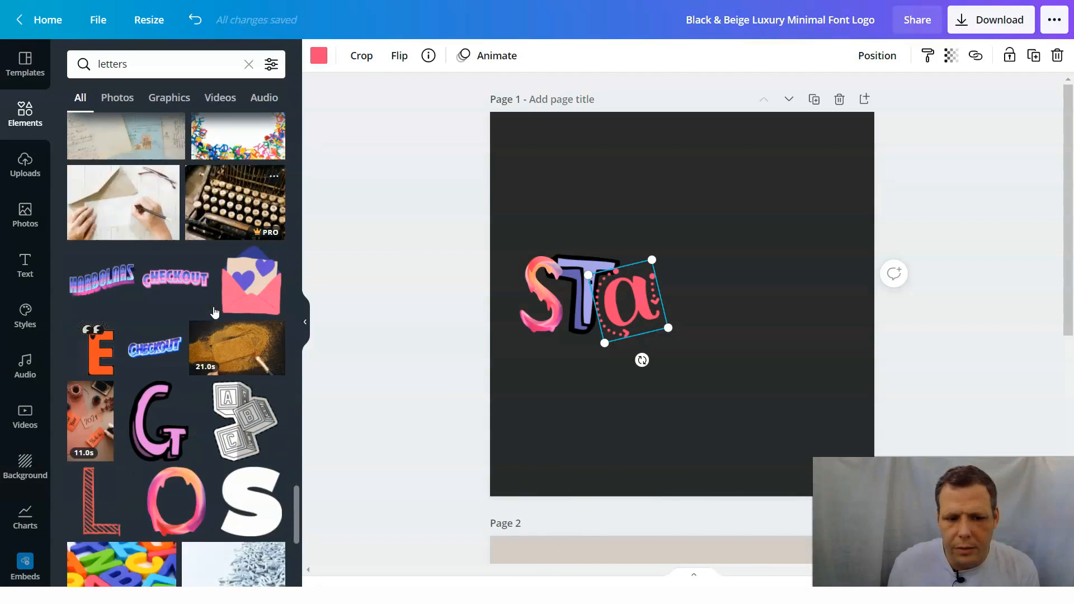
scroll(212, 308, down, 5)
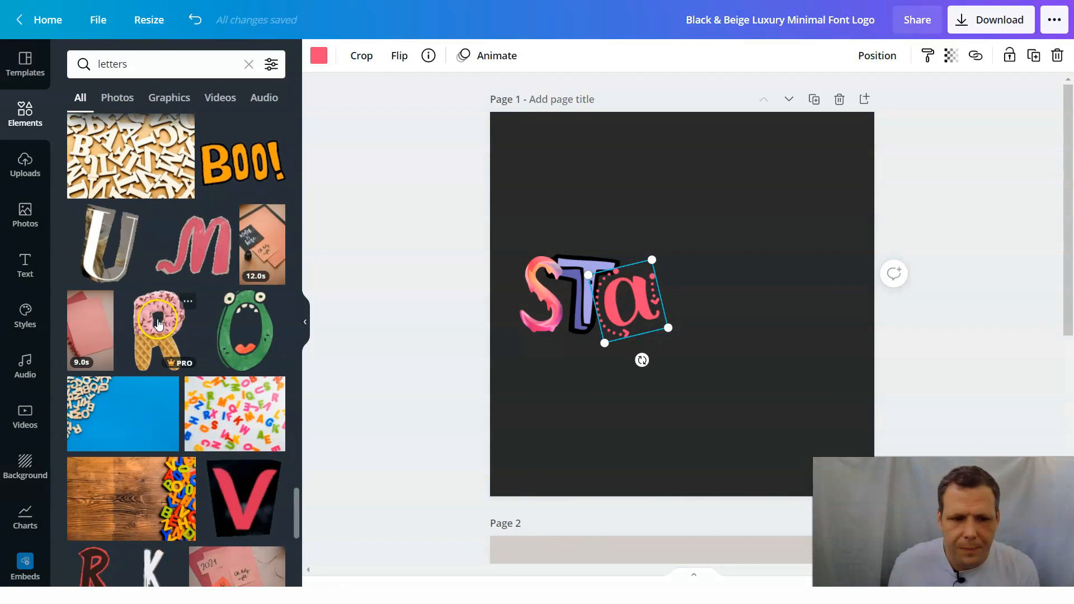
scroll(163, 330, down, 5)
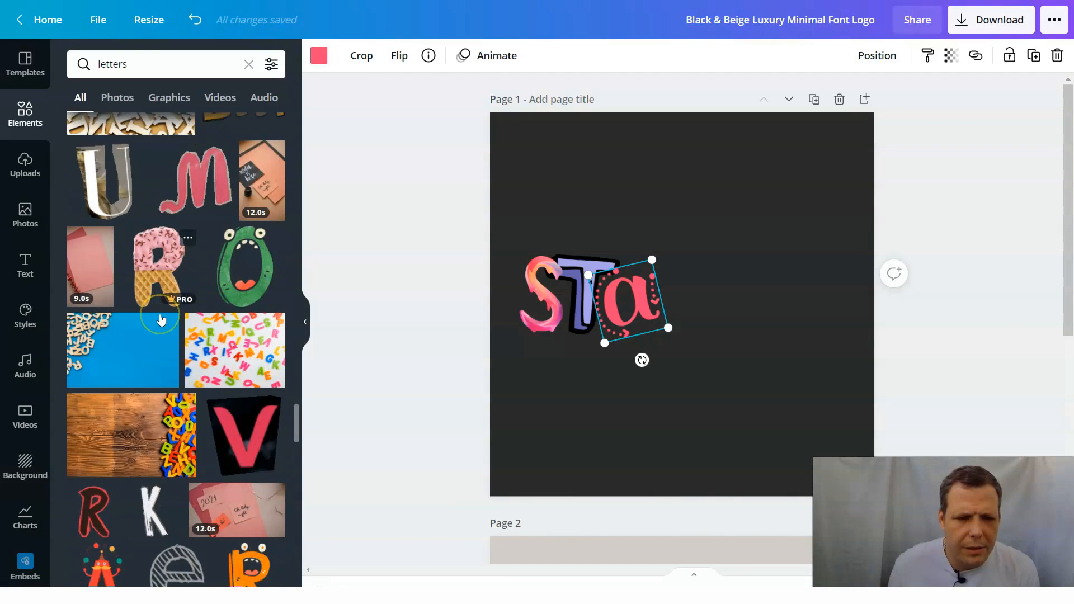
drag(96, 358, 162, 336)
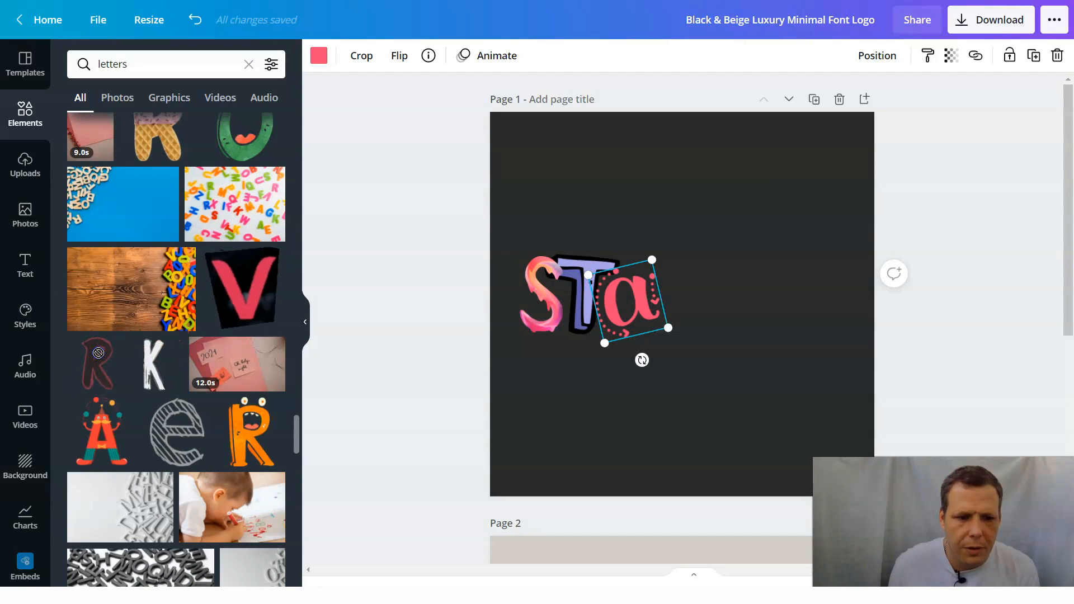
scroll(235, 335, down, 2)
scroll(234, 336, down, 3)
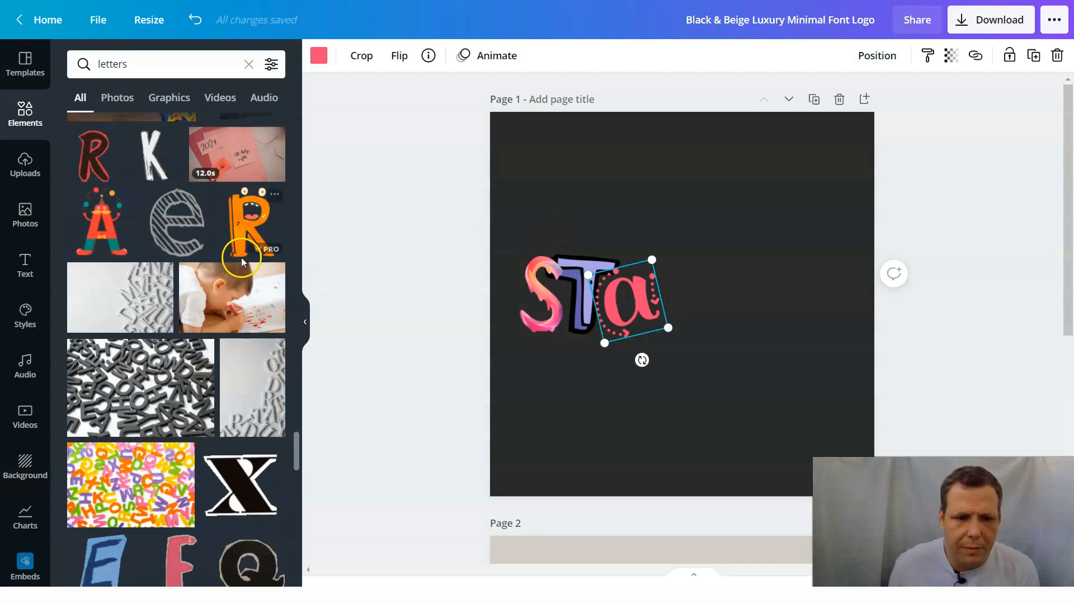
click(255, 232)
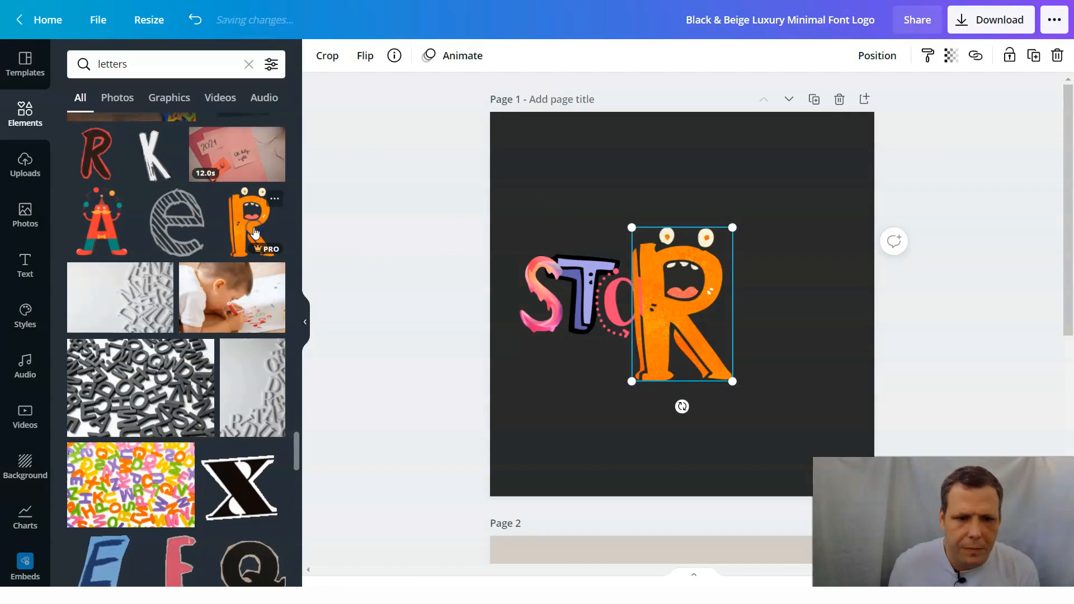
right_click(692, 324)
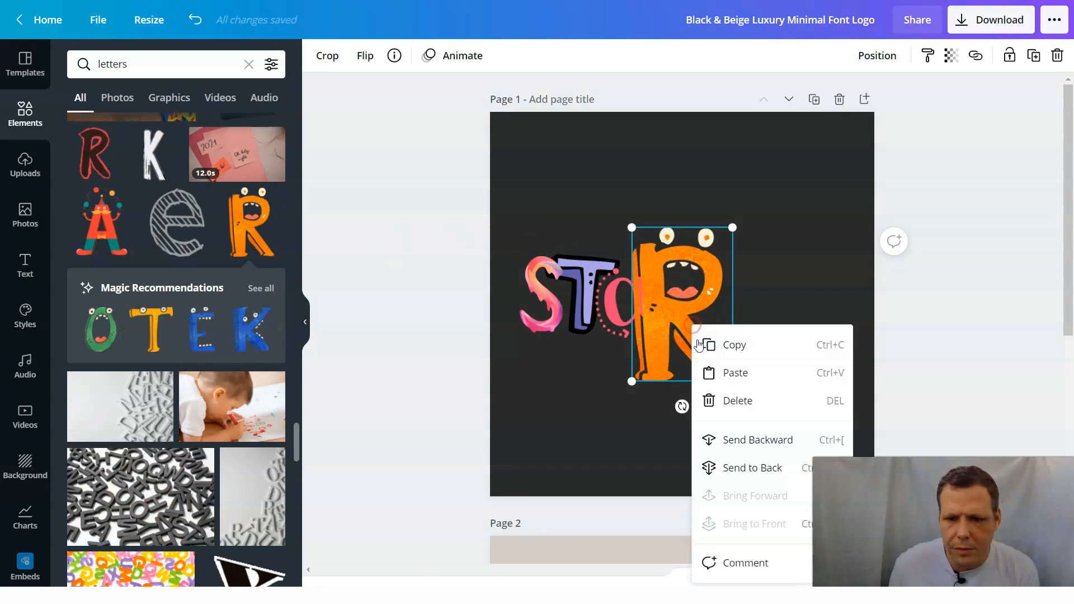
click(731, 397)
Add the pink and orange dripping letter R to page 1, scaled to the other letters' height and placed beside the a.
scroll(75, 383, down, 8)
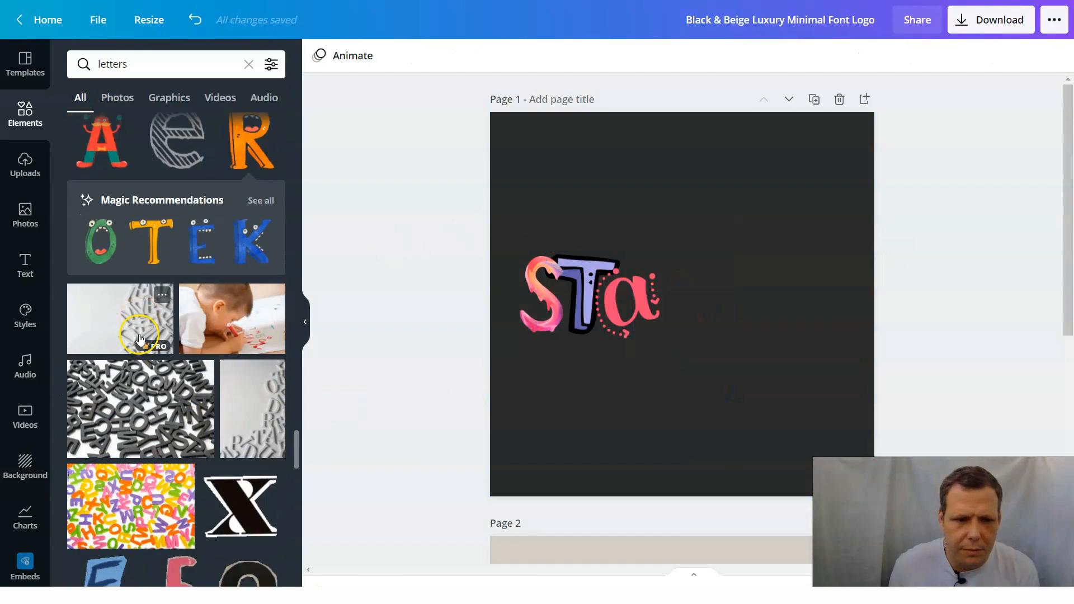
drag(100, 335, 661, 233)
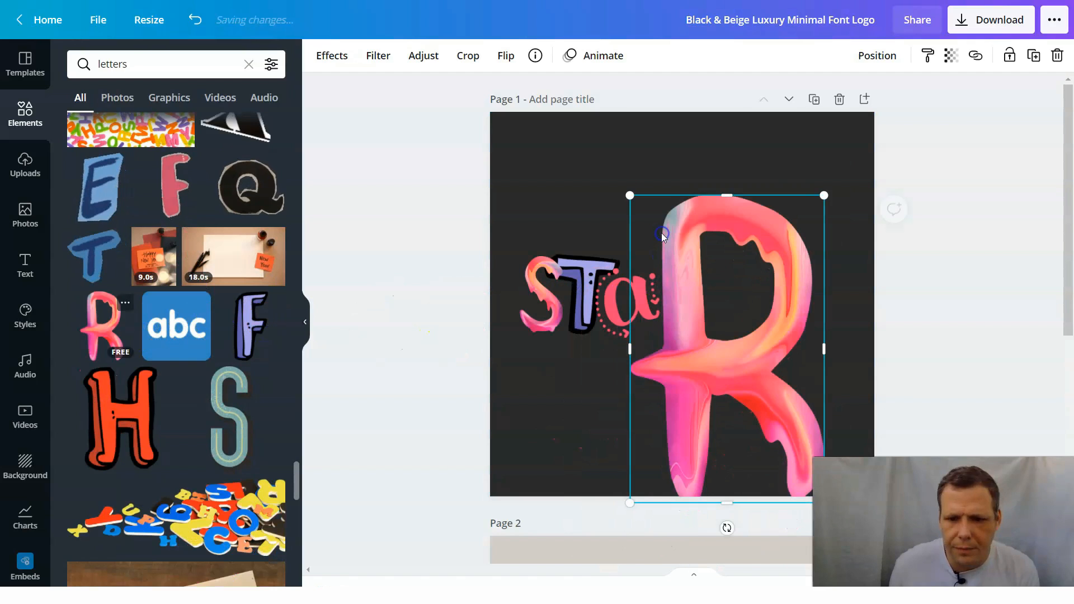
drag(824, 195, 771, 280)
drag(711, 347, 732, 258)
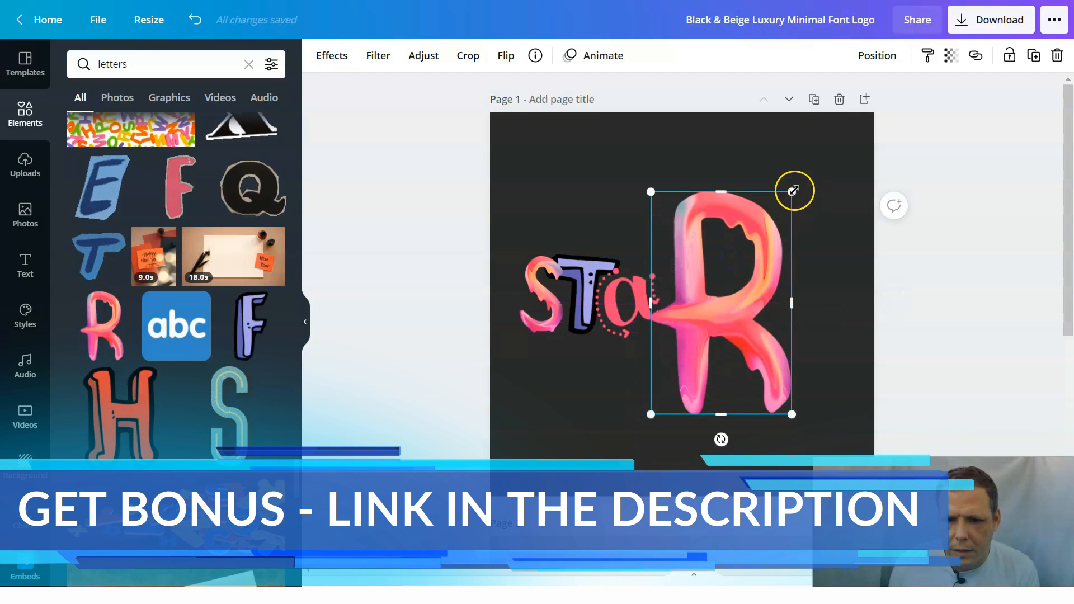
drag(776, 228, 719, 306)
drag(688, 360, 700, 295)
drag(717, 247, 692, 267)
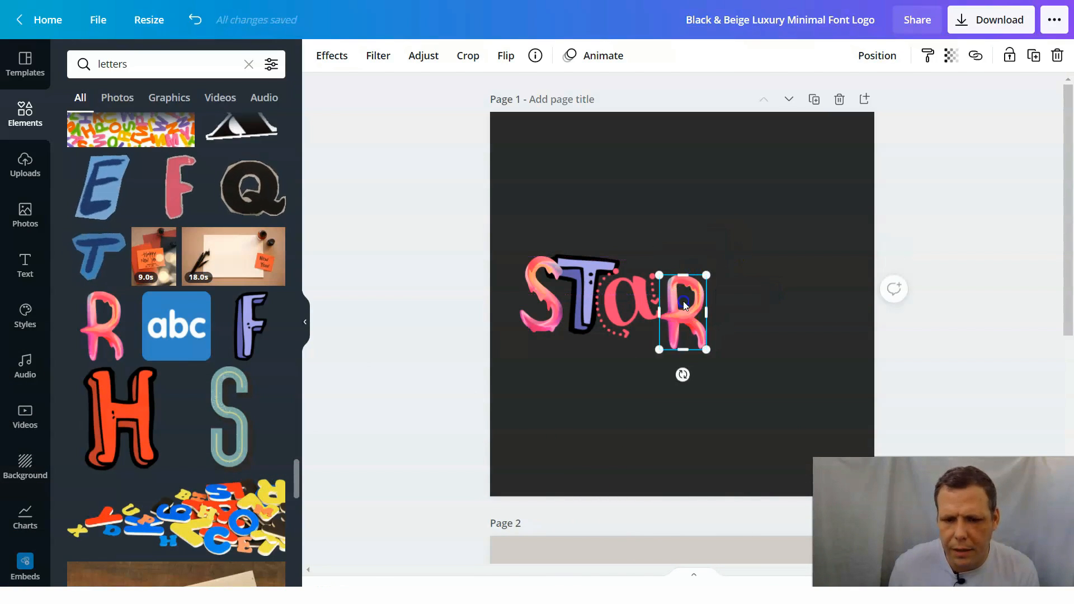
Raise the R into line with the other letters and tilt it slightly counterclockwise.
drag(684, 305, 683, 290)
drag(680, 361, 684, 362)
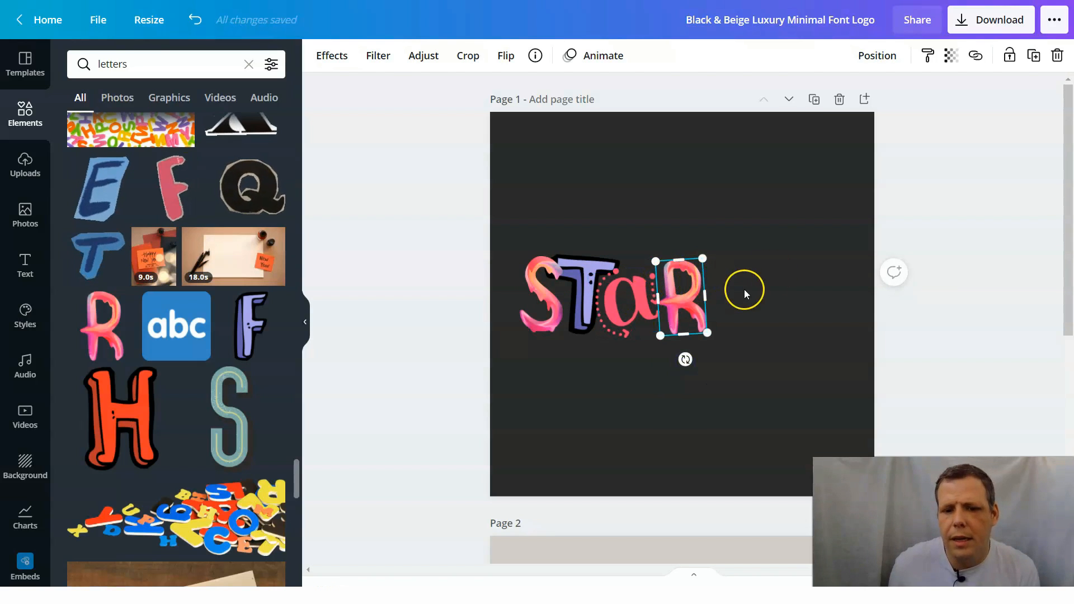
click(780, 267)
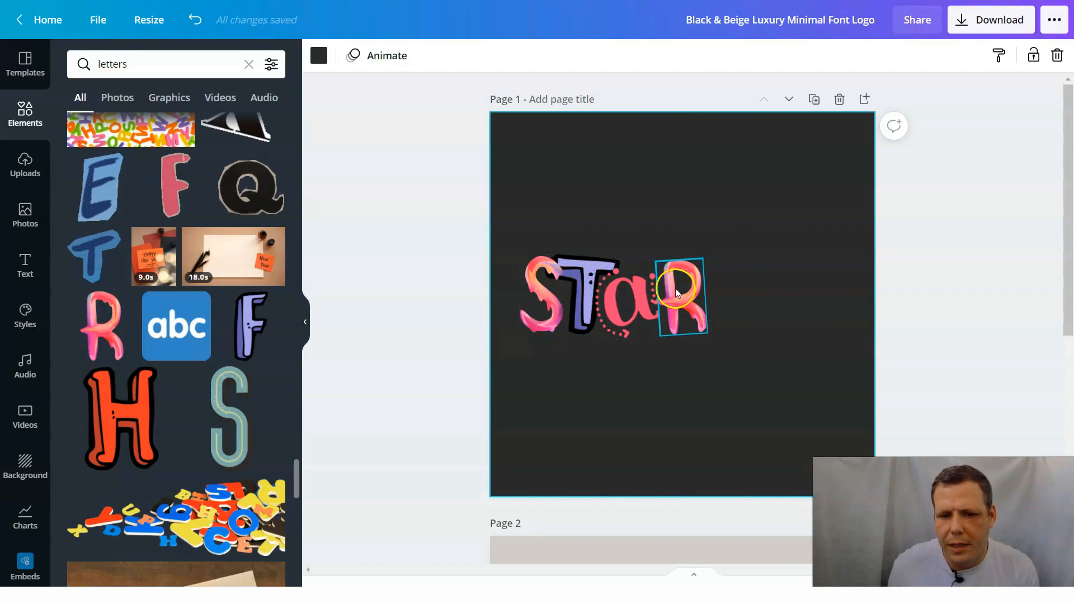
Select all the STaR letters on page 1 and group them.
drag(741, 300, 525, 357)
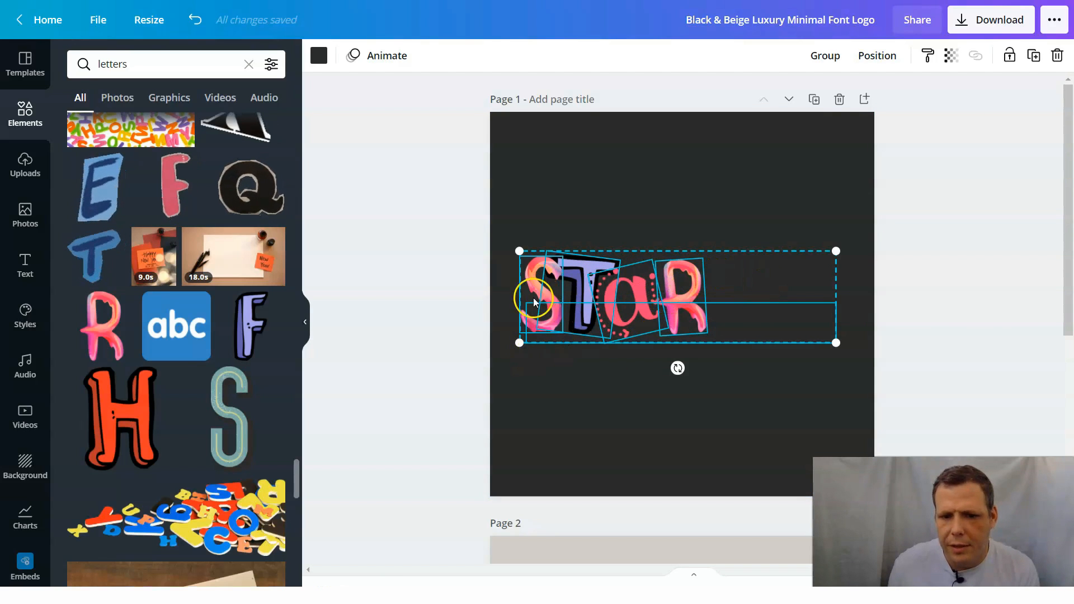
right_click(681, 283)
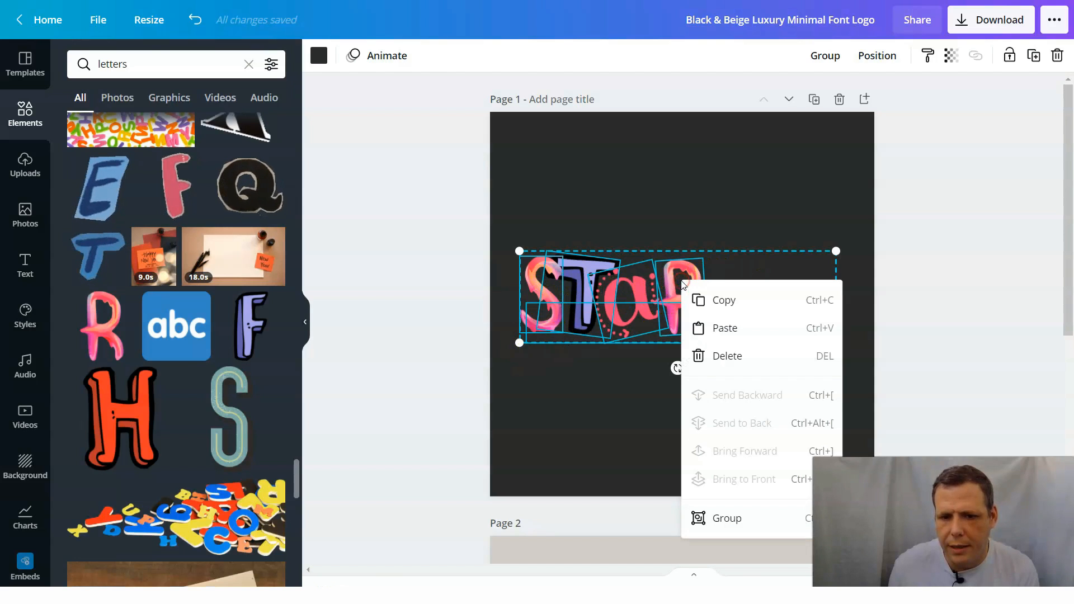
click(729, 520)
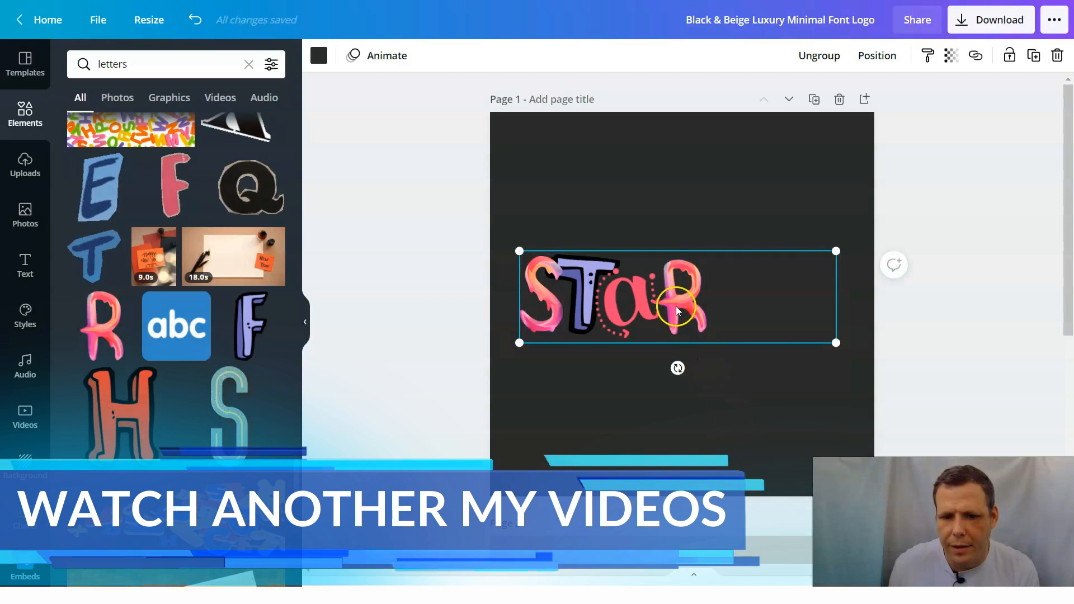
click(672, 303)
click(746, 390)
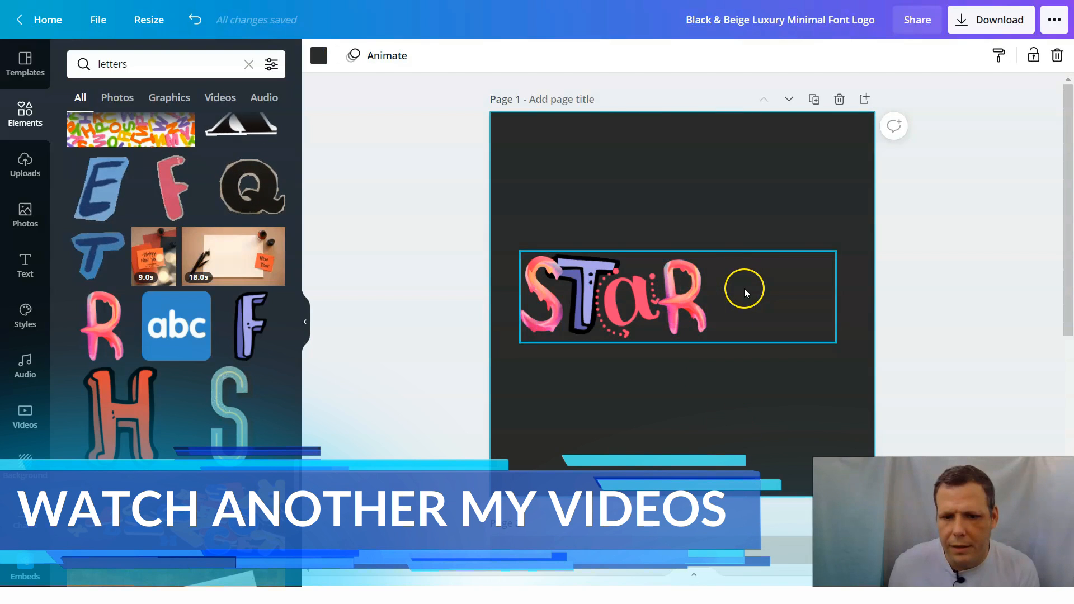
Move the grouped STaR letters toward the page's right side and up above its middle.
drag(742, 303, 803, 288)
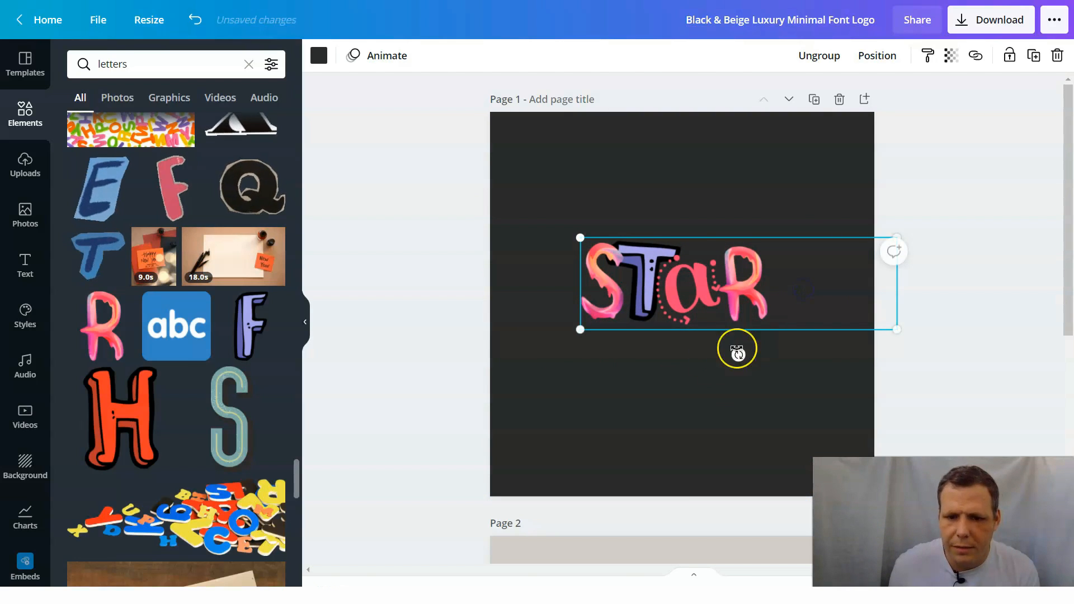
click(655, 374)
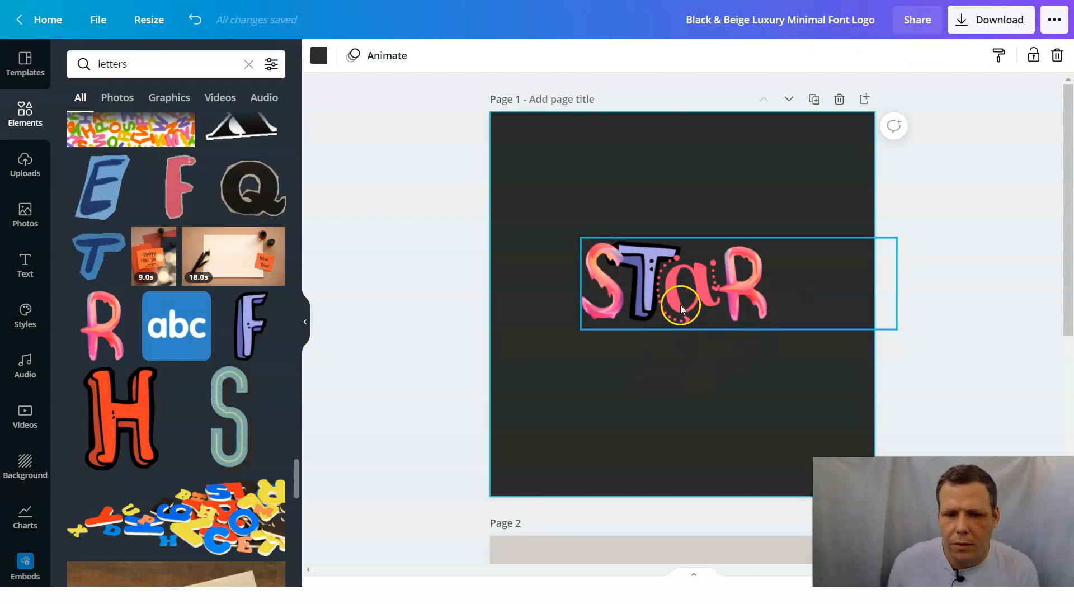
drag(733, 286, 730, 250)
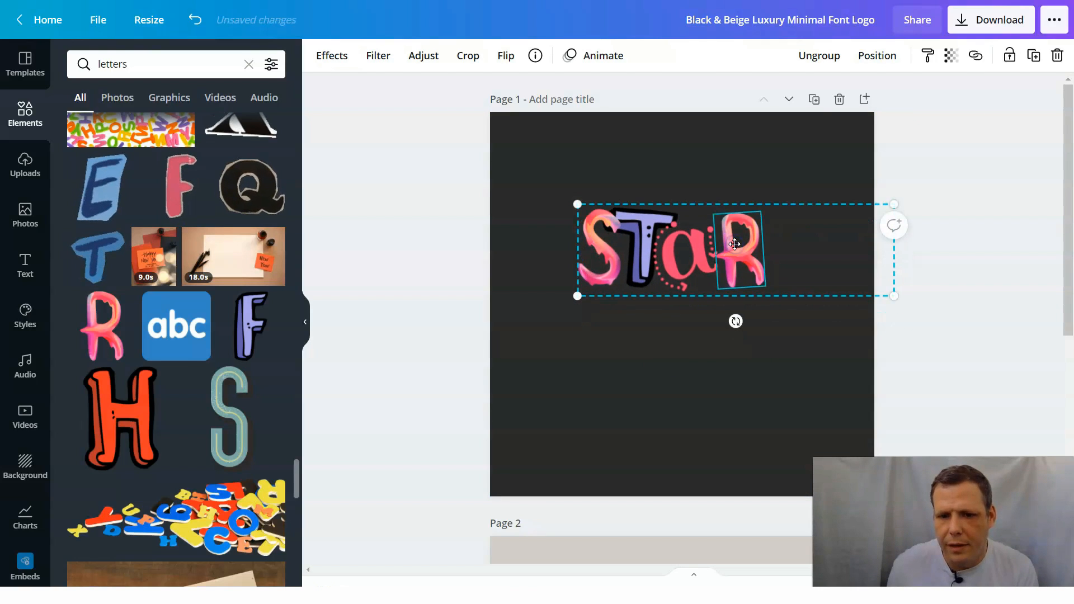
double_click(734, 244)
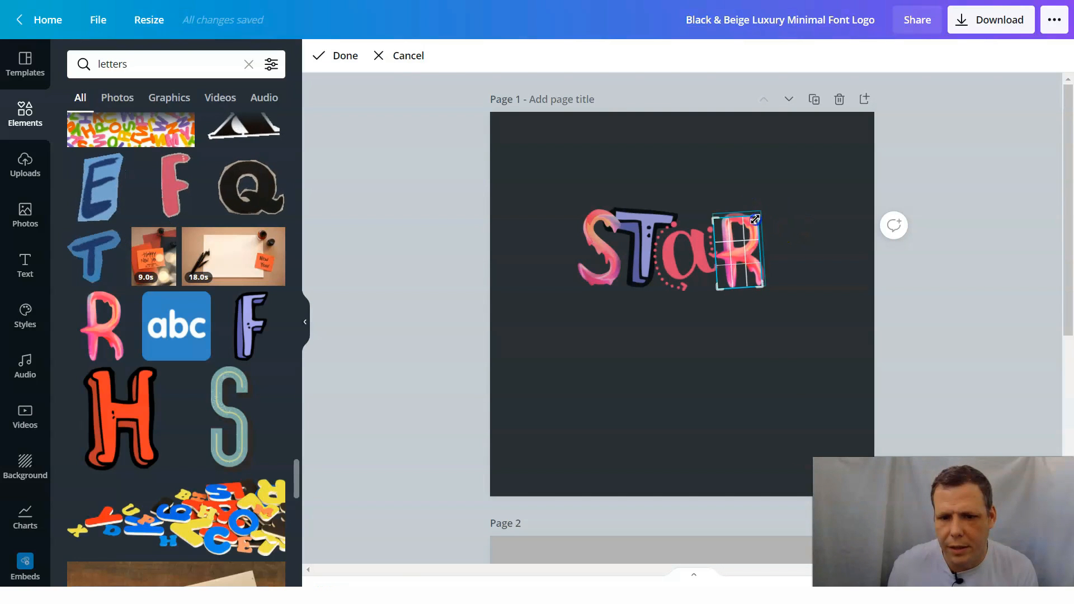
click(781, 225)
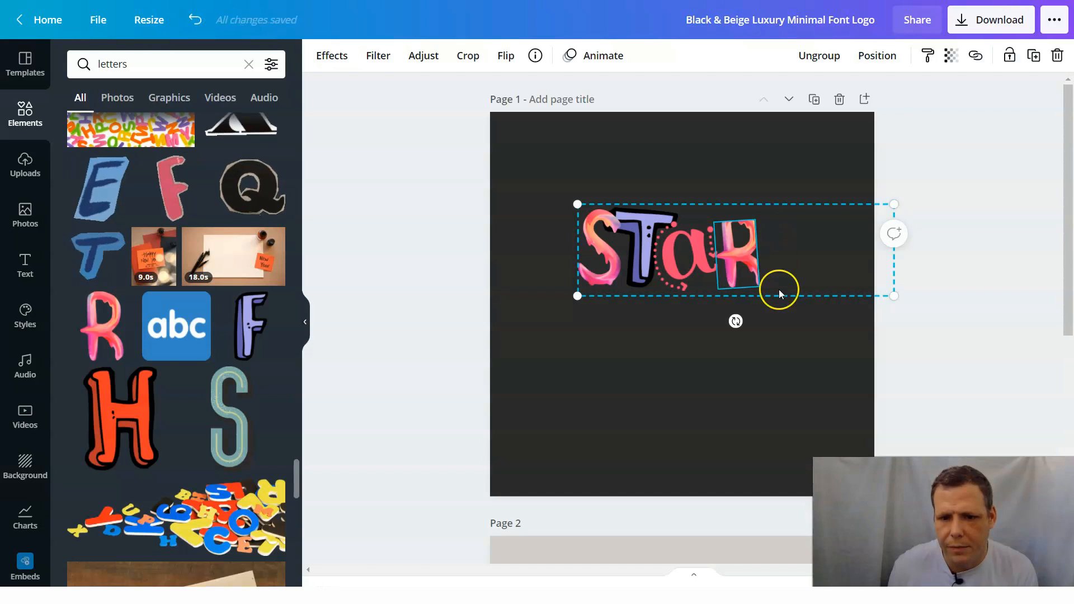
click(790, 322)
click(756, 261)
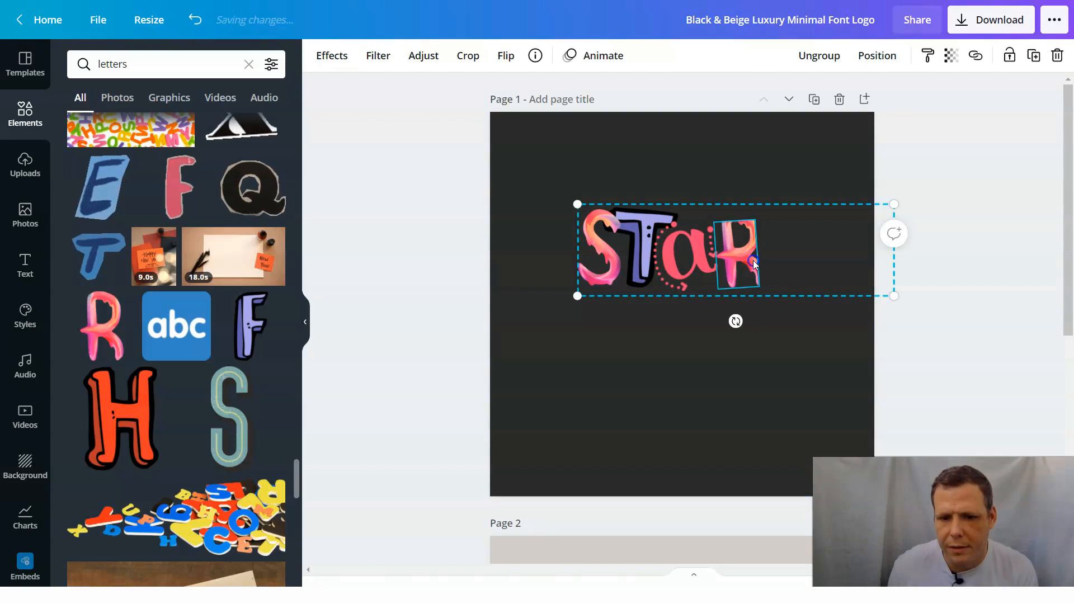
click(587, 96)
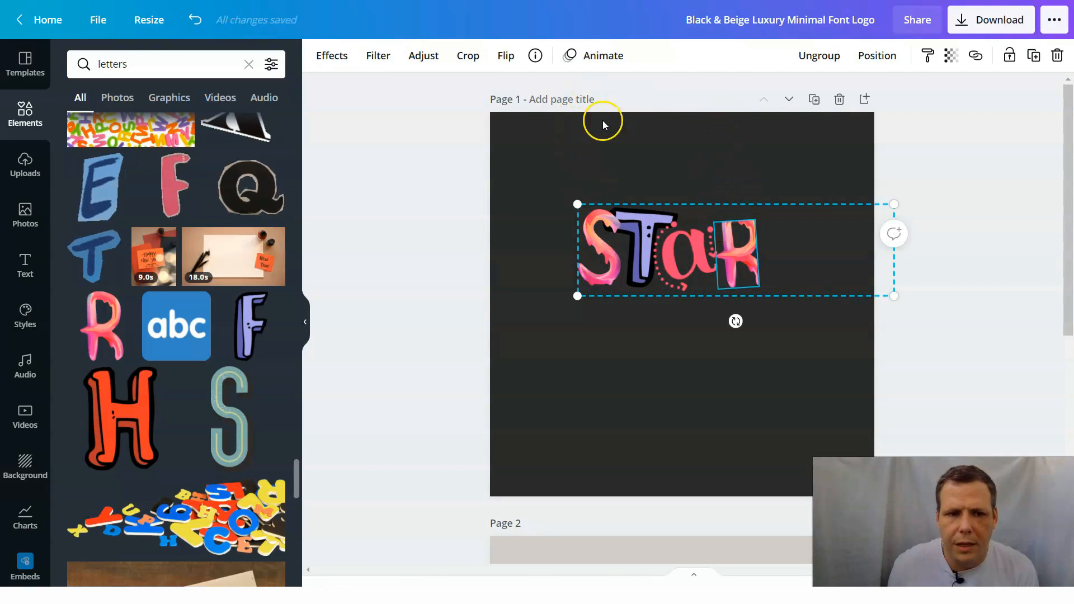
click(192, 21)
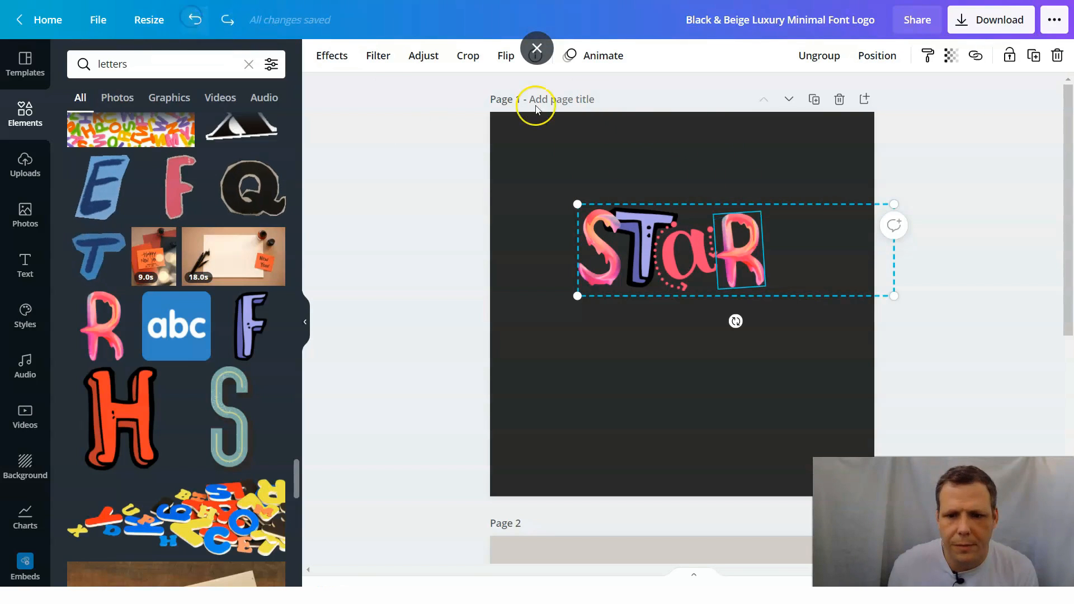
Move the STaR letter group down so the letters sit roughly centered horizontally, slightly above the page's middle.
click(683, 311)
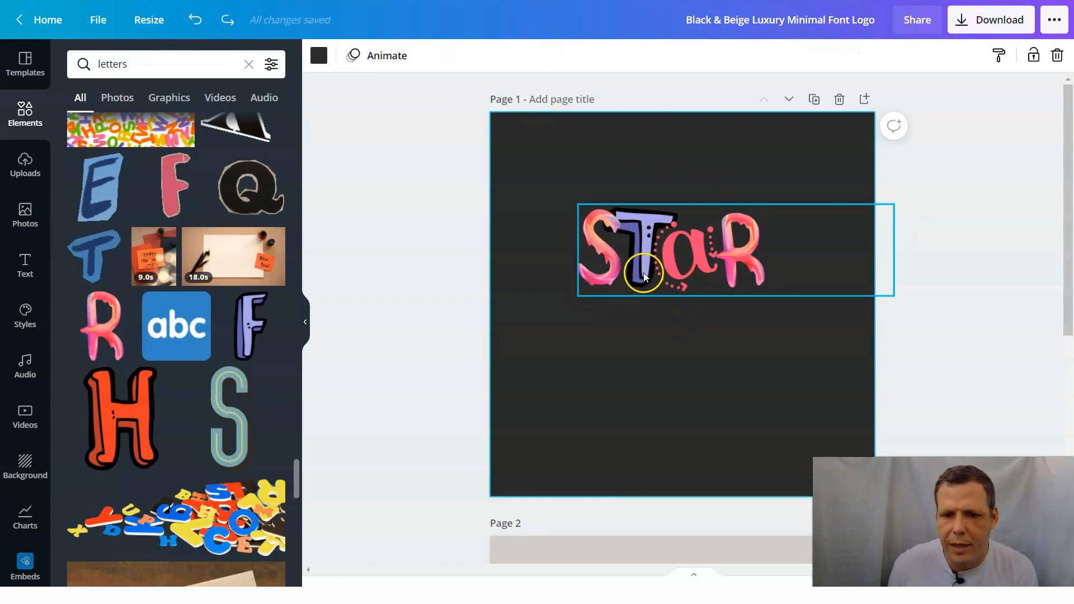
drag(773, 269, 755, 312)
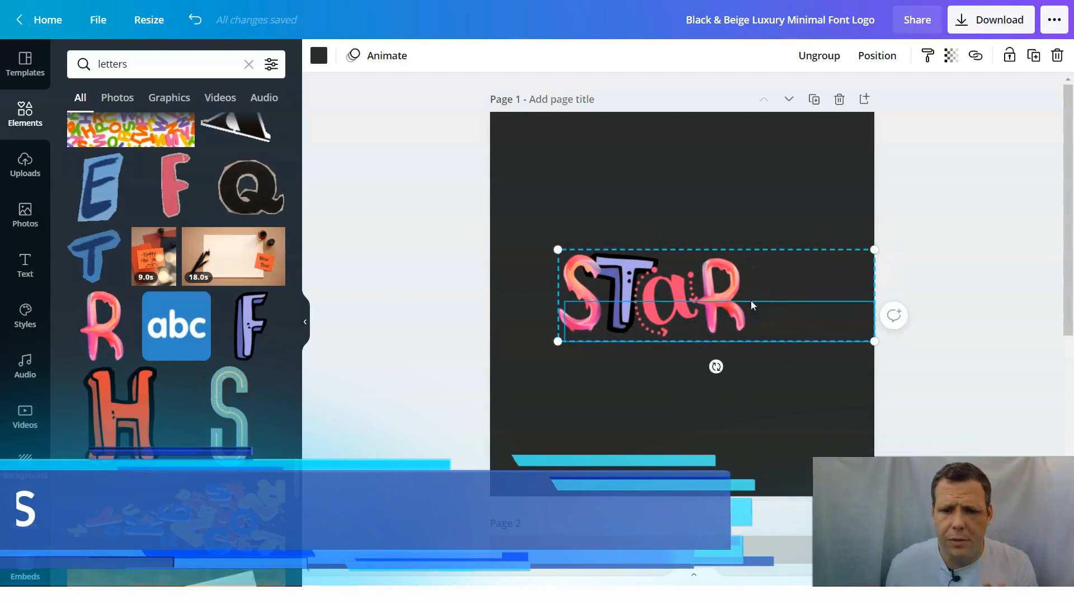
click(755, 291)
drag(755, 291, 776, 275)
scroll(211, 394, down, 4)
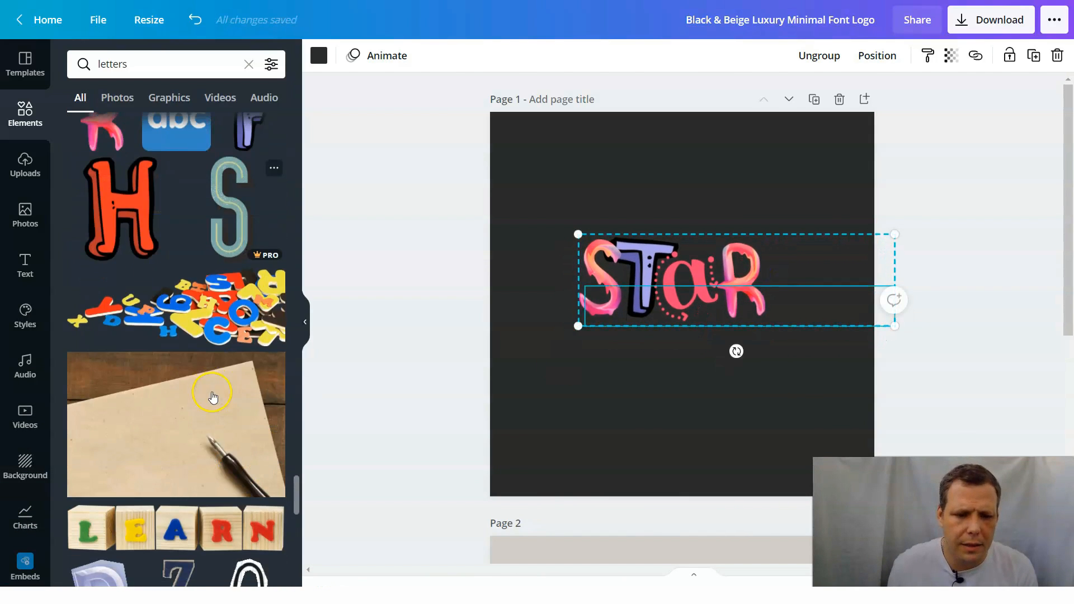
Search the elements library for "production".
click(175, 67)
key(BackSpace)
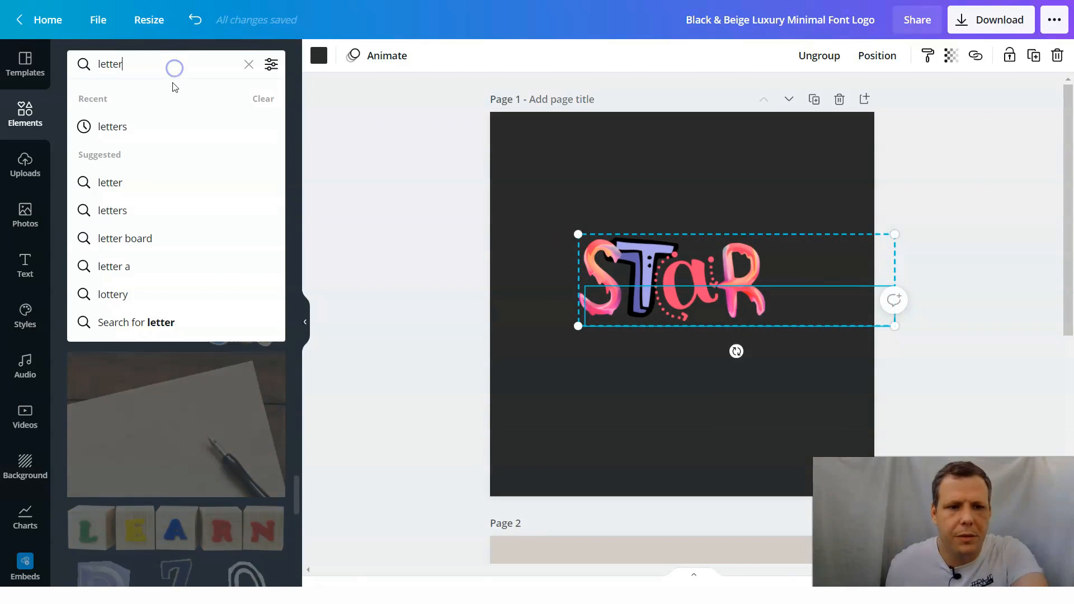
key(BackSpace)
key(BackSpace)
key(BackSpace)
text(production)
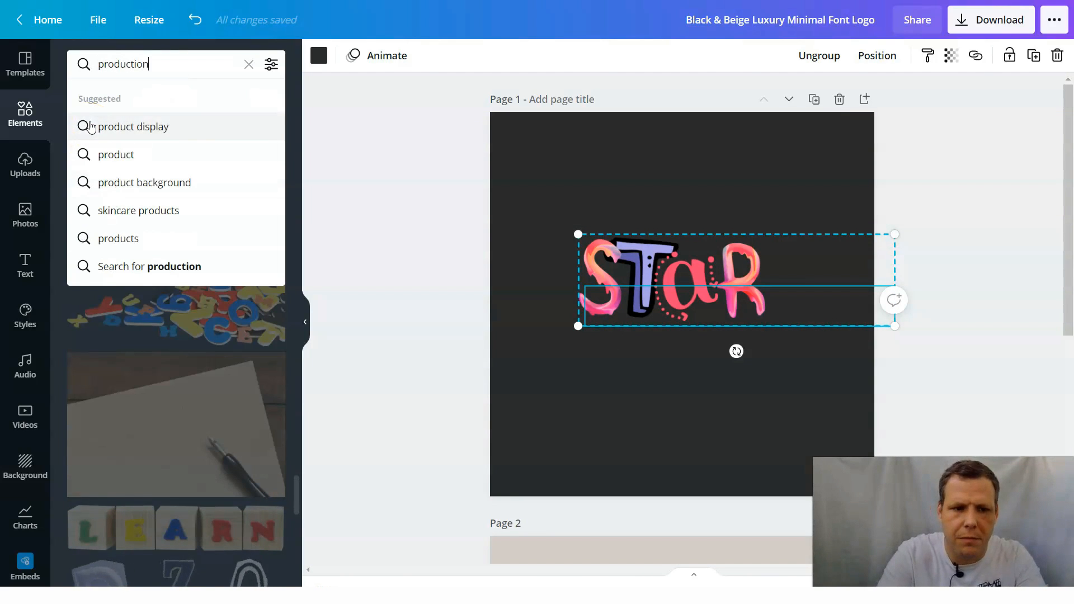
key(Return)
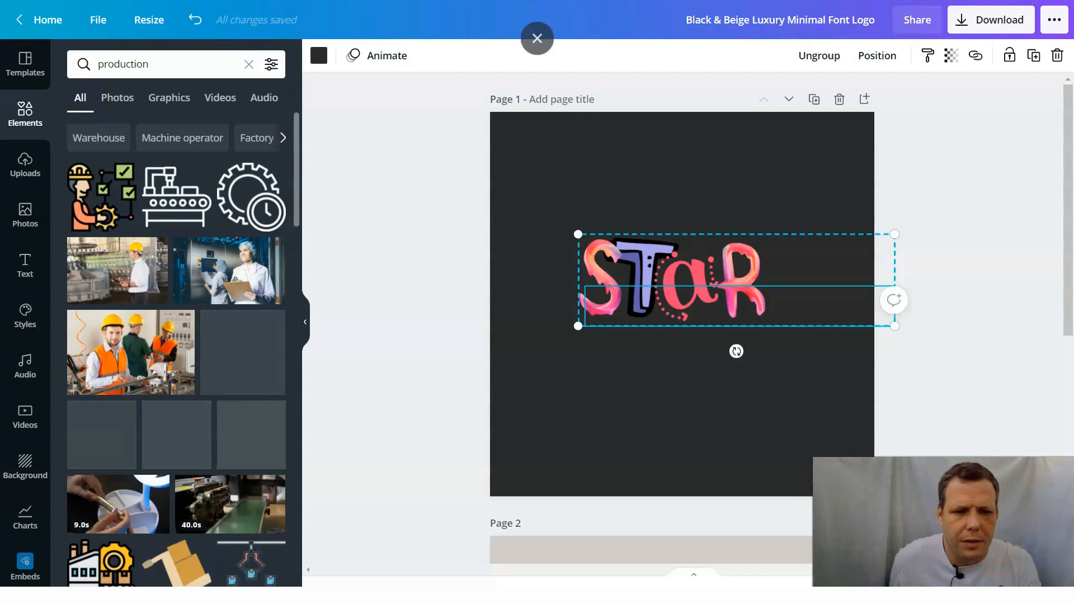
Find the graphic of two hands holding up a gift box and place it below the STaR letters on page 1.
scroll(192, 324, down, 5)
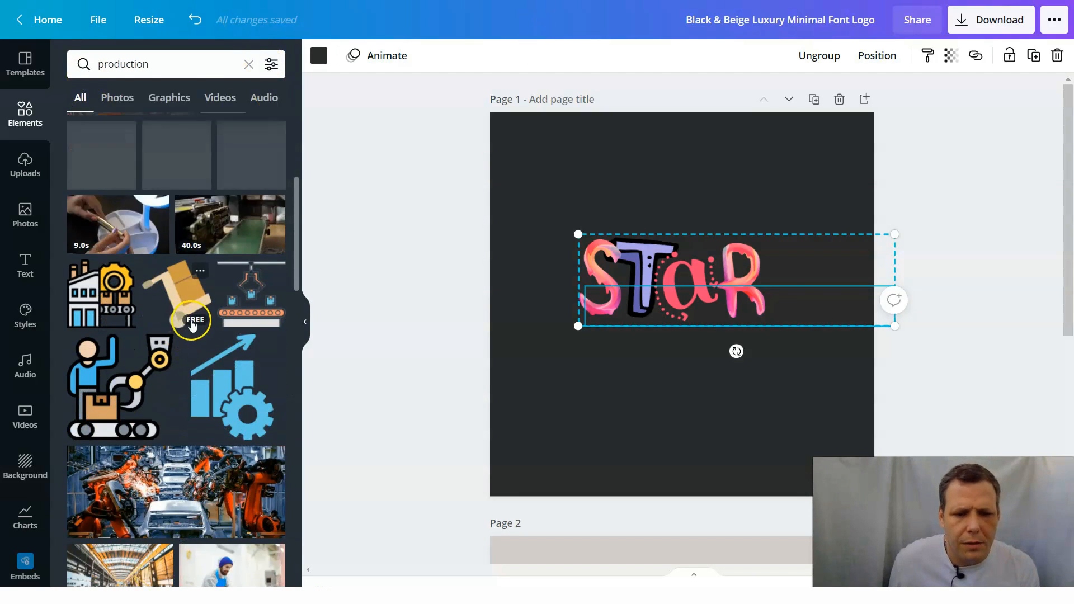
scroll(192, 324, down, 15)
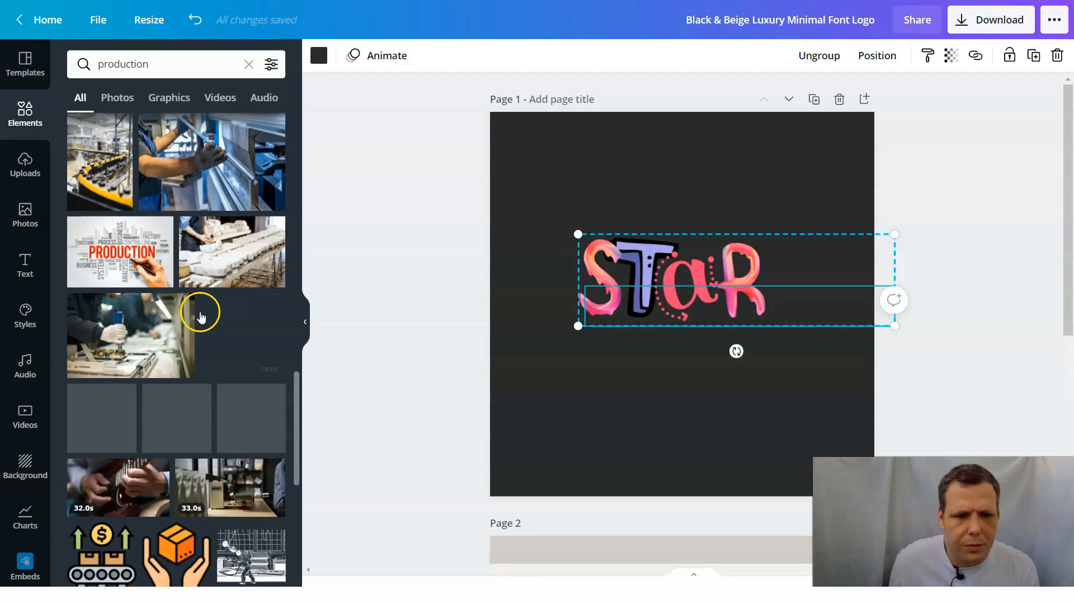
scroll(199, 314, down, 5)
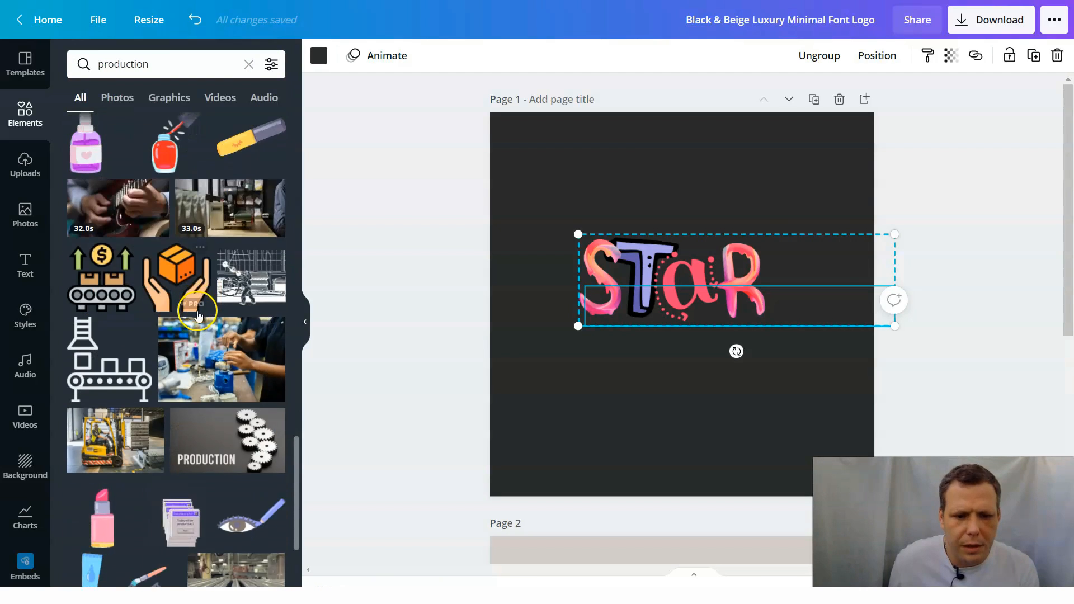
scroll(197, 315, down, 4)
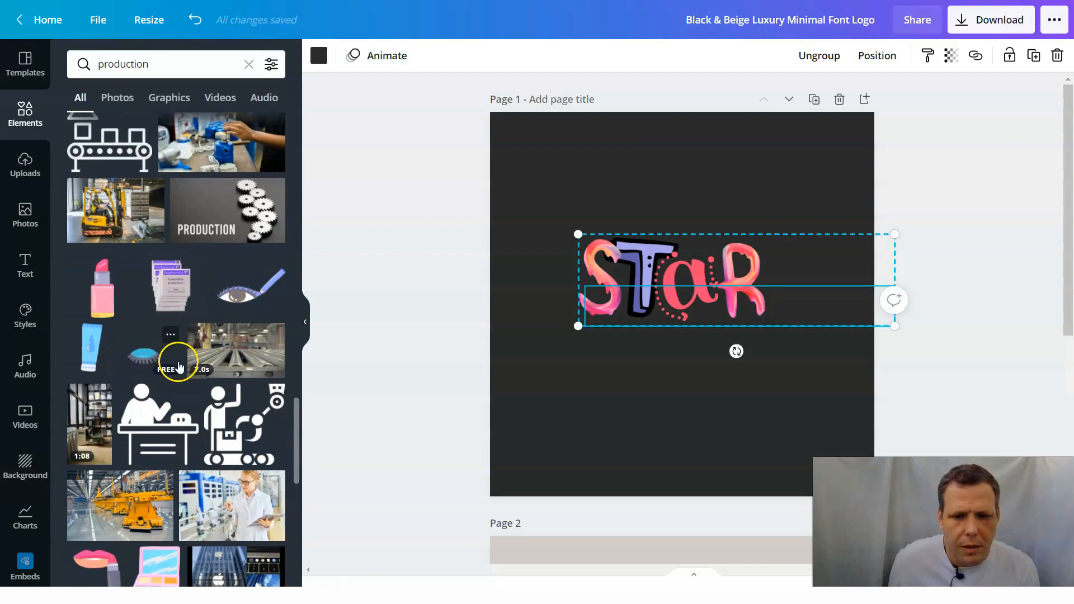
scroll(185, 369, down, 6)
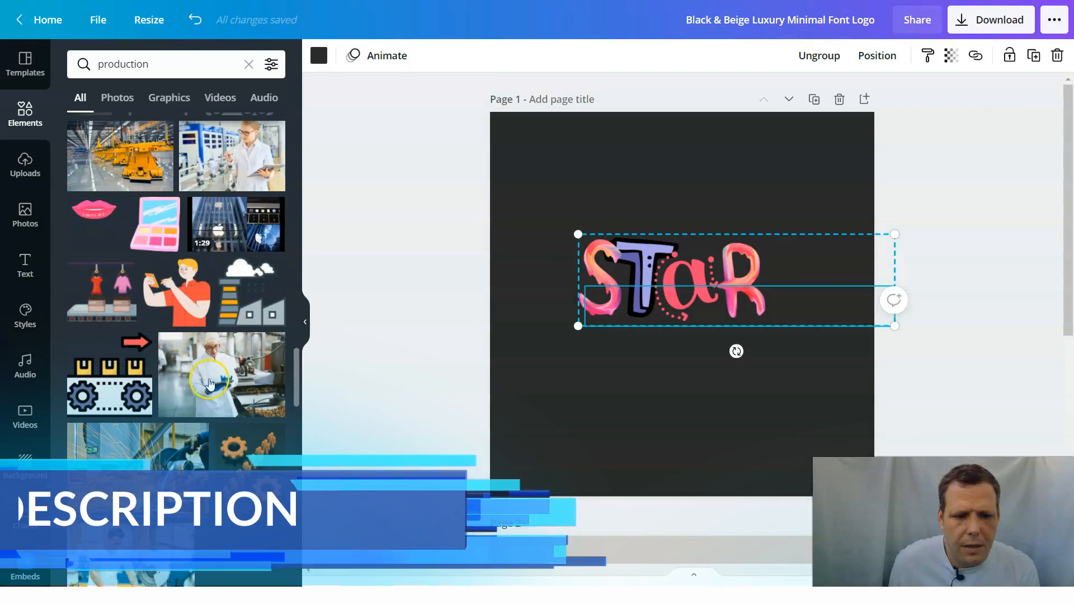
scroll(210, 384, down, 6)
scroll(232, 419, down, 2)
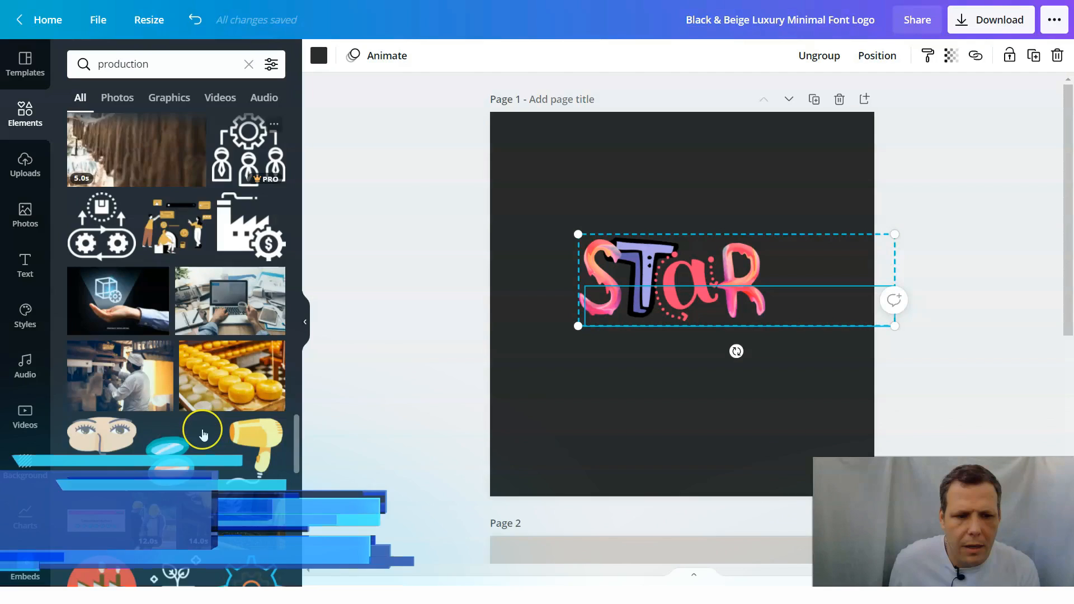
scroll(203, 435, down, 4)
scroll(176, 476, down, 5)
scroll(198, 446, down, 5)
scroll(198, 446, down, 10)
scroll(193, 416, down, 3)
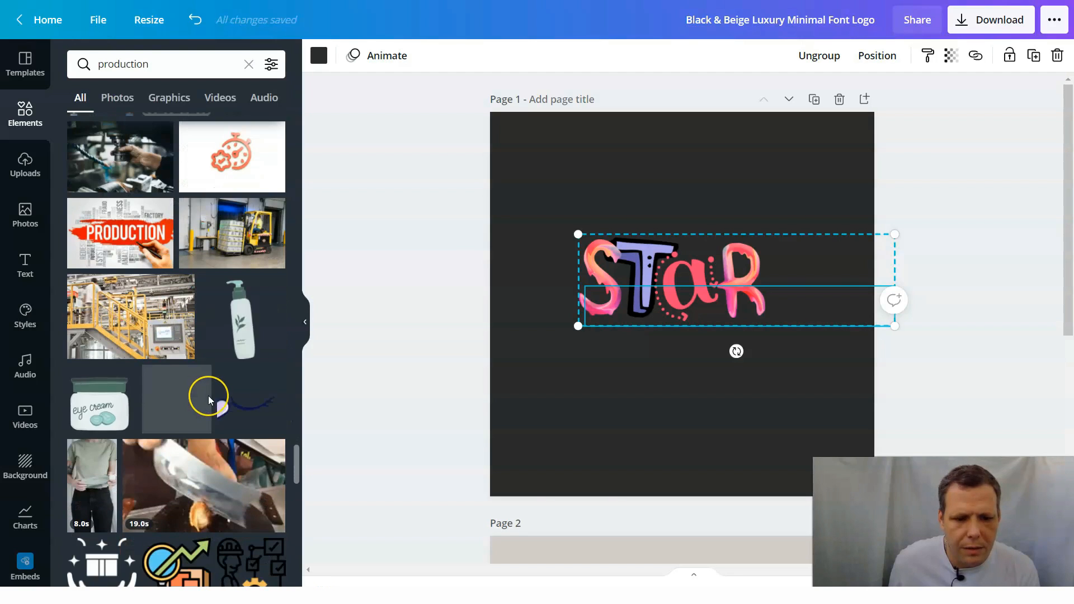
scroll(208, 399, down, 2)
drag(101, 430, 681, 368)
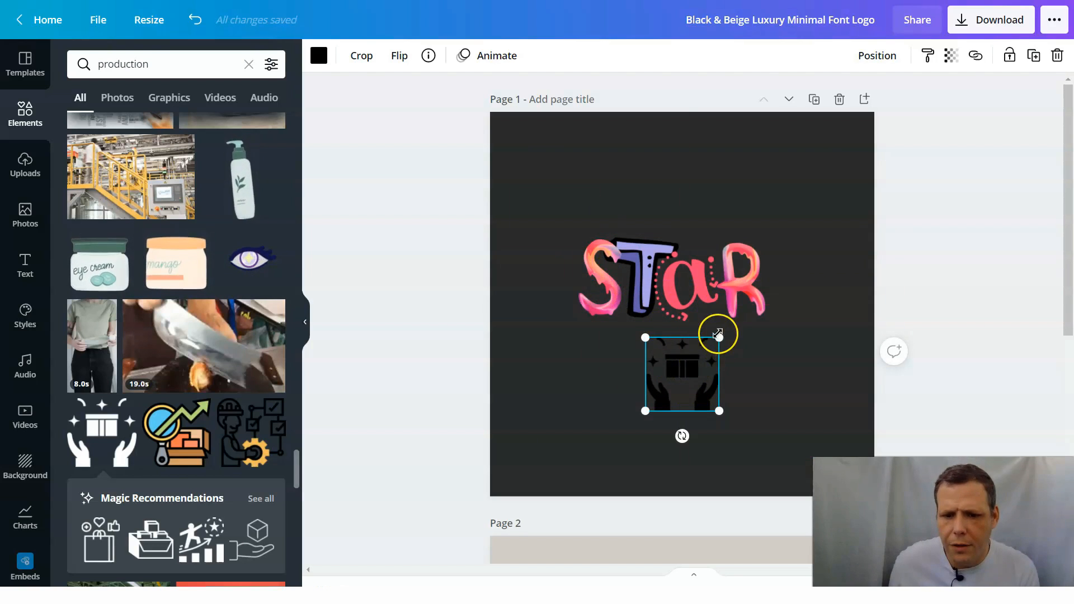
Enlarge the gift-box hands graphic and recolor it with the beige document color.
drag(722, 336, 790, 252)
drag(727, 347, 693, 392)
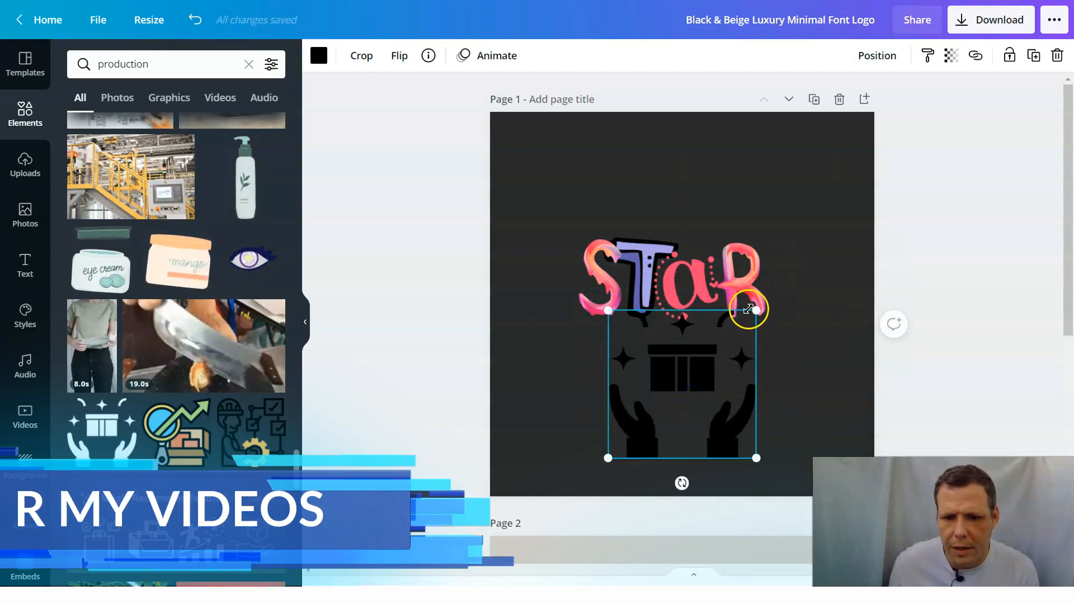
drag(791, 289, 816, 252)
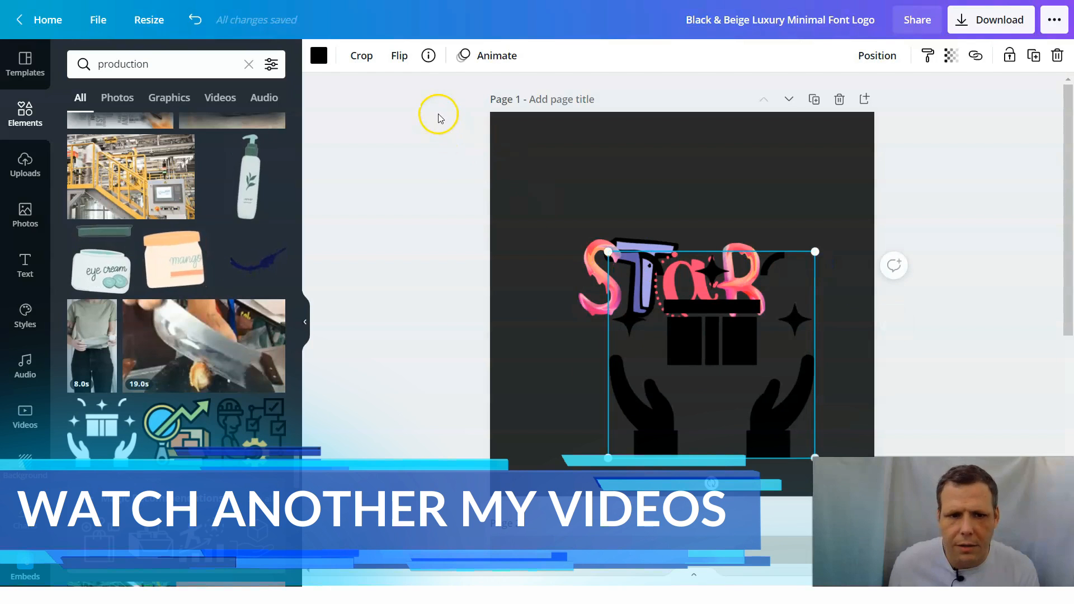
click(319, 55)
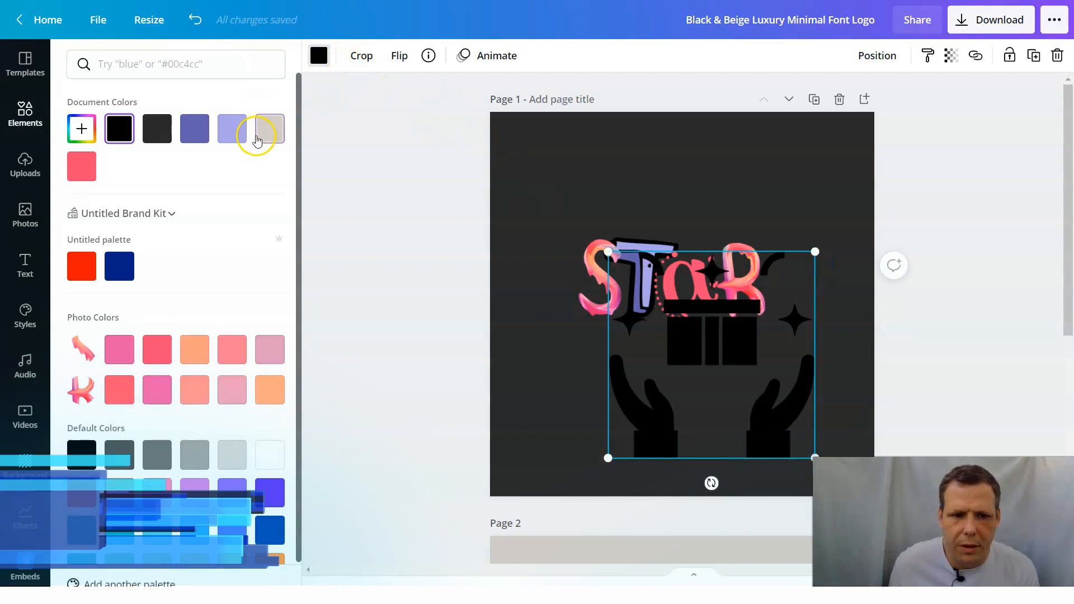
click(270, 129)
click(680, 307)
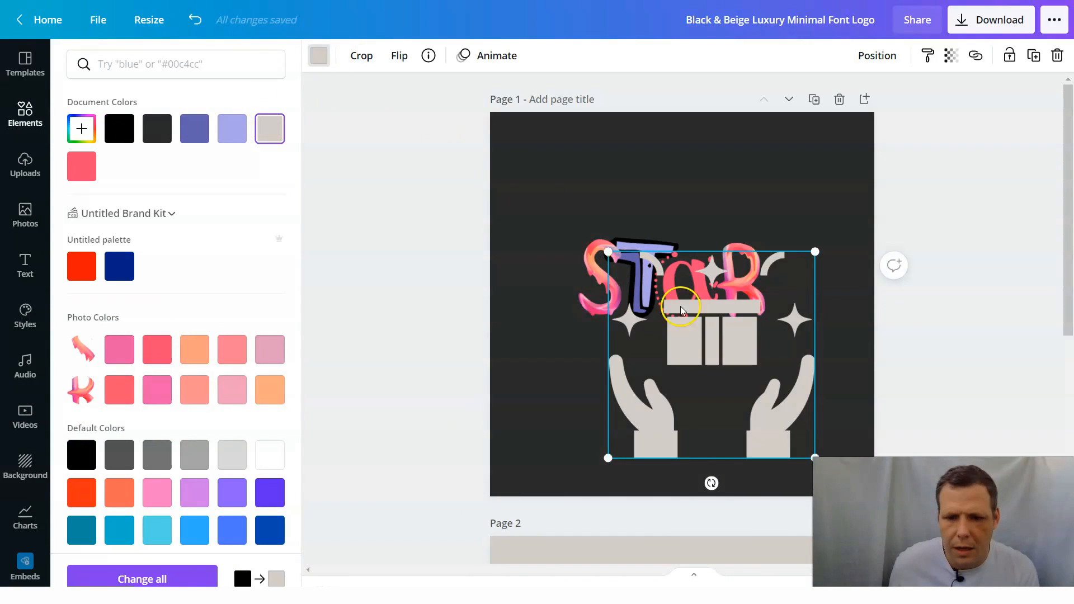
Enlarge the gift-box hands graphic further and move it up so it is centered over the STaR letters.
drag(705, 347, 671, 331)
click(821, 205)
drag(778, 245, 809, 208)
click(706, 317)
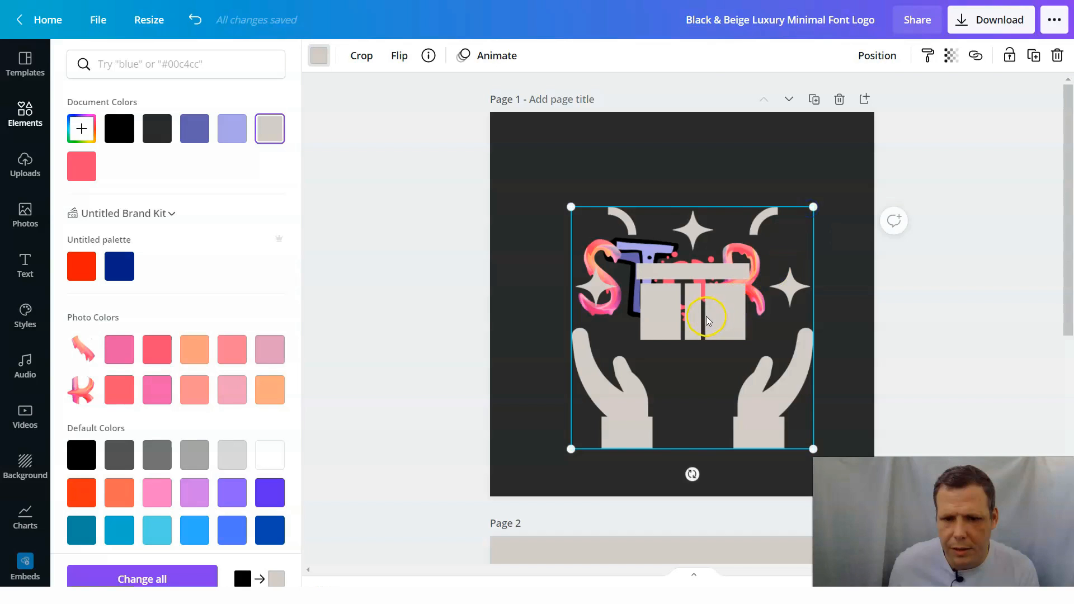
drag(705, 307, 695, 286)
click(809, 212)
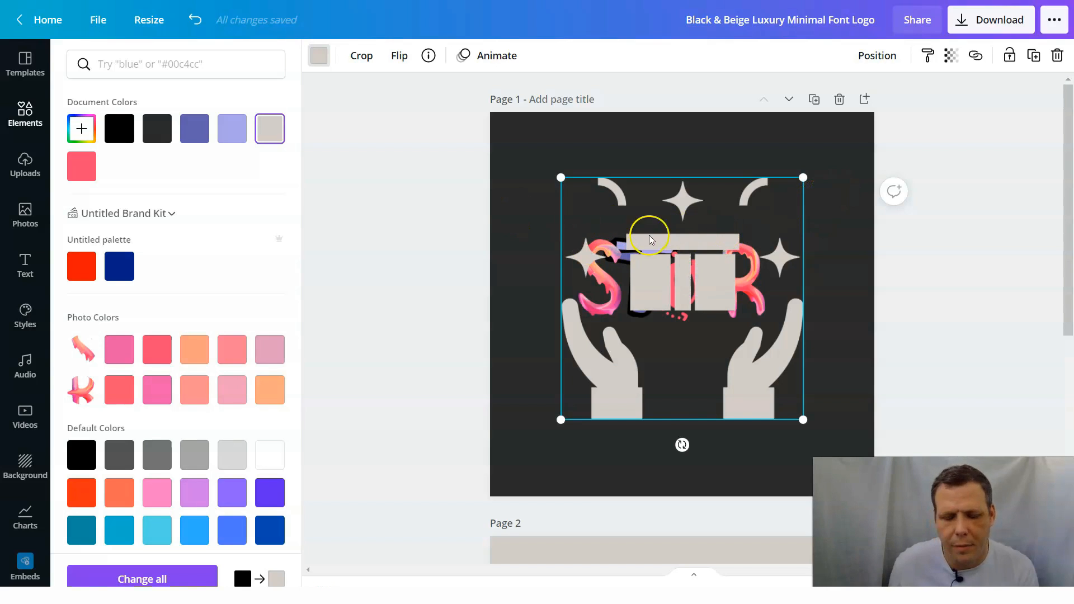
Send the gift-box hands graphic backward behind the STaR letters and shift the letter group slightly up and to the right.
right_click(753, 213)
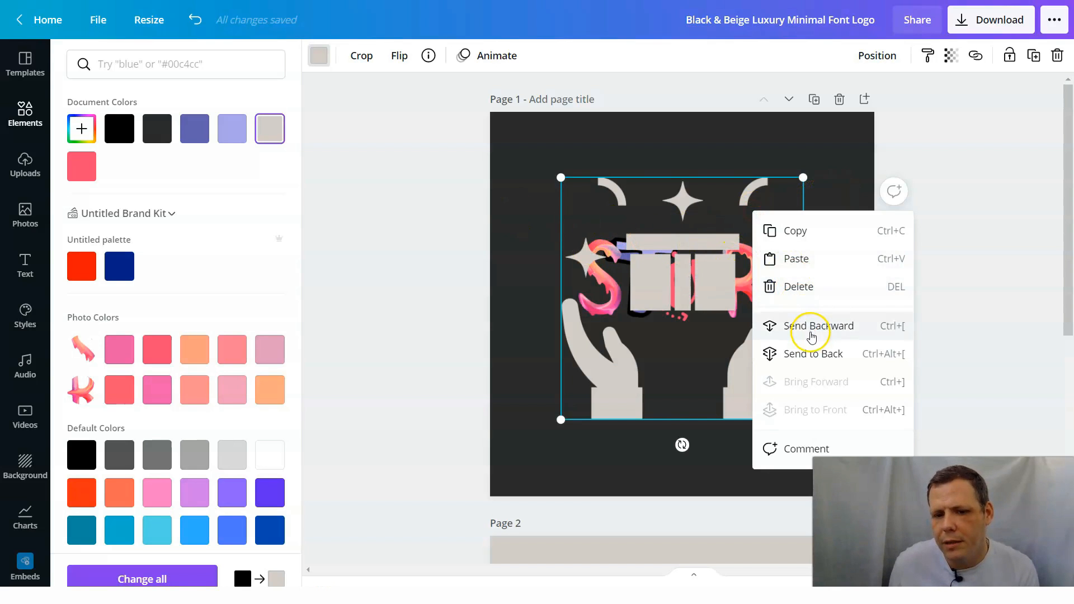
click(813, 328)
drag(668, 272, 676, 259)
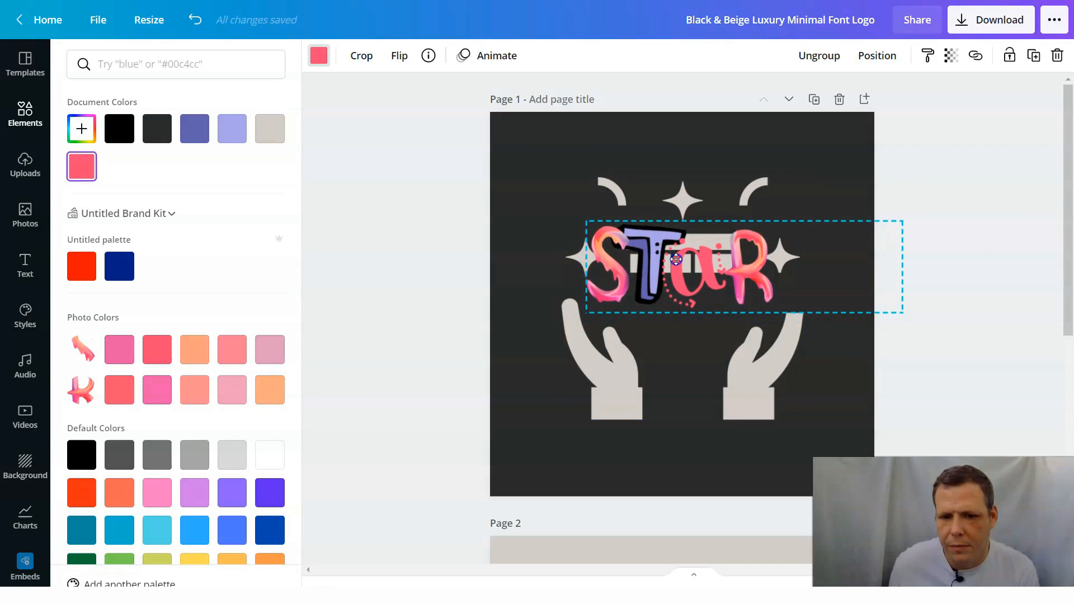
Move the gift-box hands graphic down until the box sits below the letters, and start cropping the graphic.
click(696, 378)
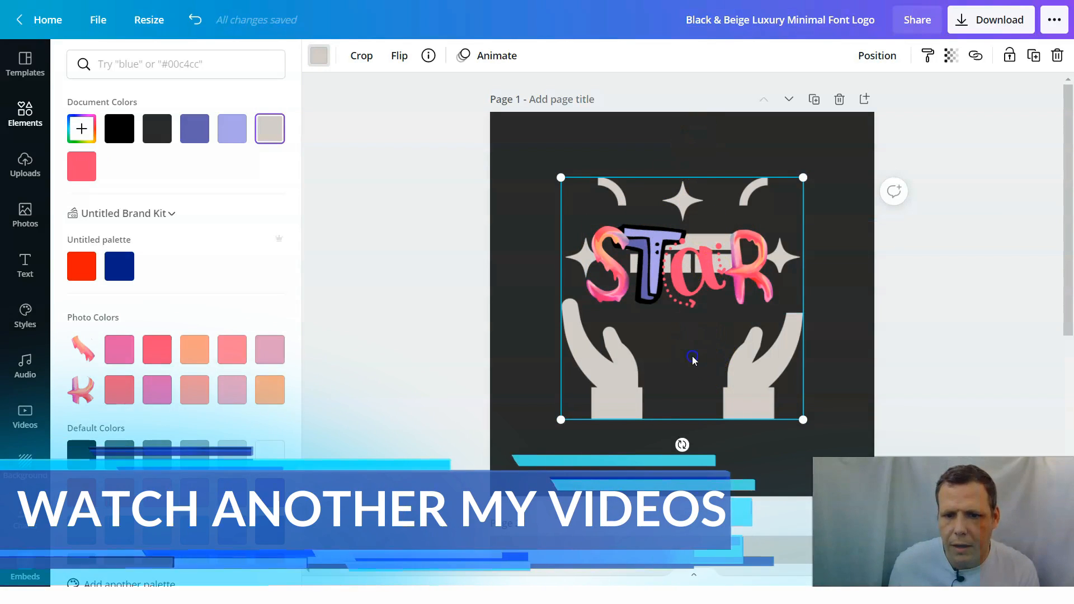
drag(691, 359, 683, 470)
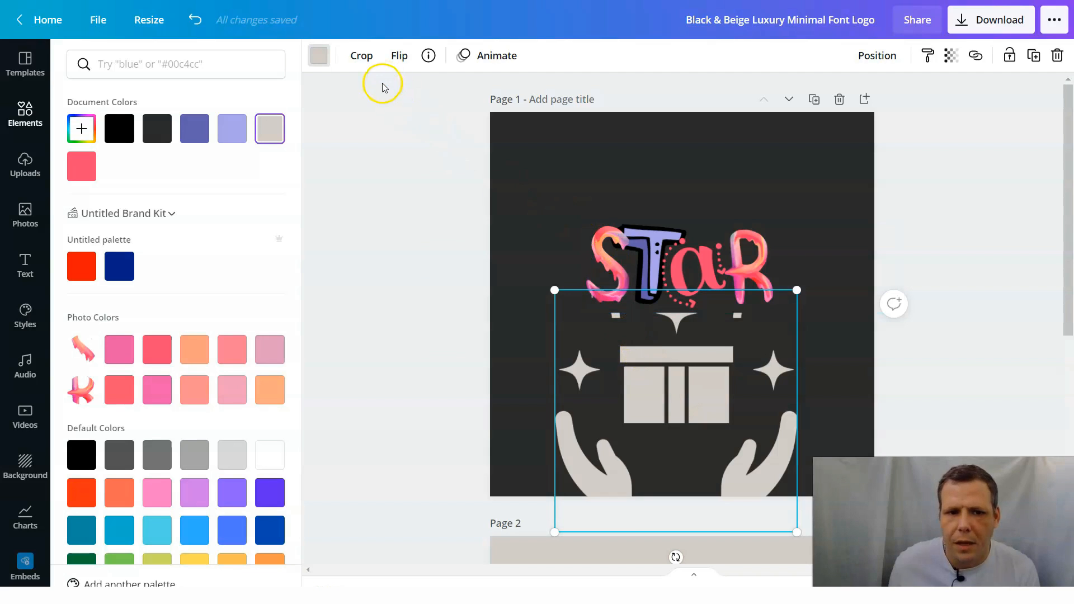
click(362, 55)
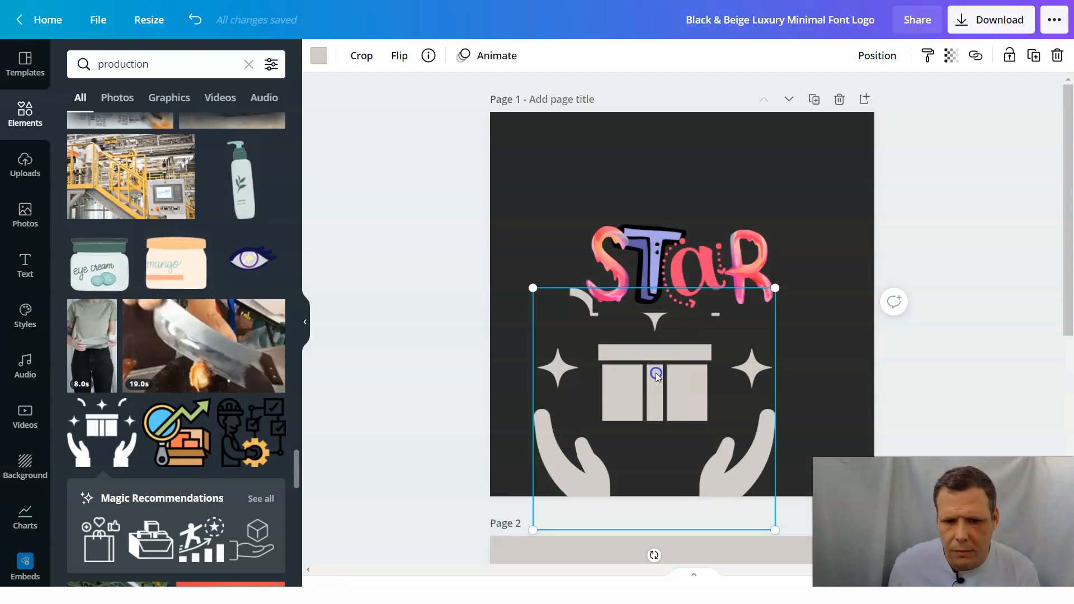
Try the gift-box hands graphic behind the letters again, and move it down to the page's lower edge.
drag(654, 374, 673, 244)
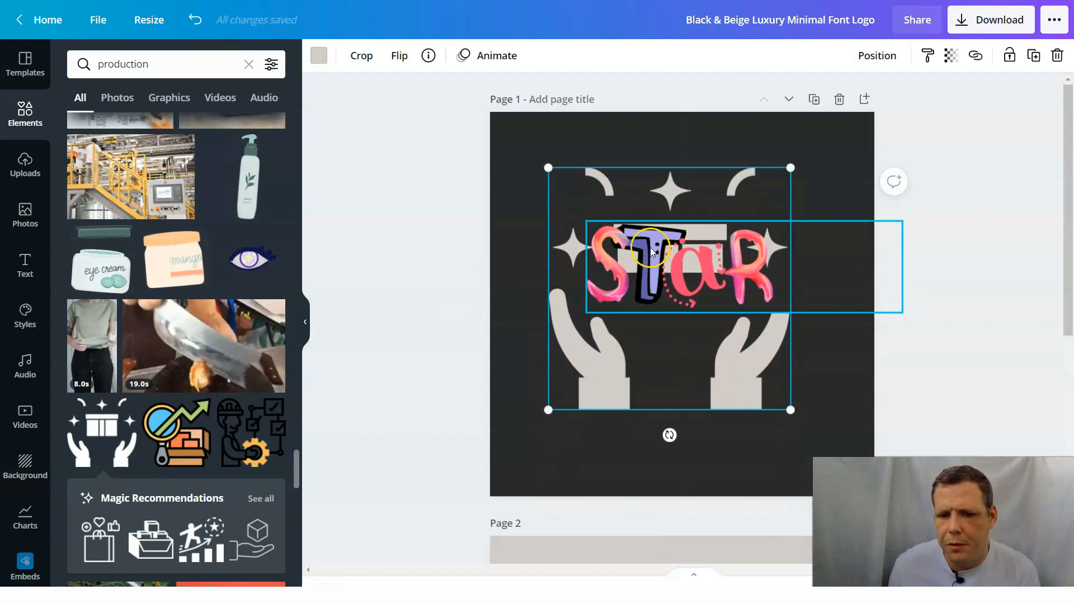
drag(672, 188, 672, 203)
drag(689, 386, 685, 412)
Replace the elements search term with "hand" and run the search.
click(201, 64)
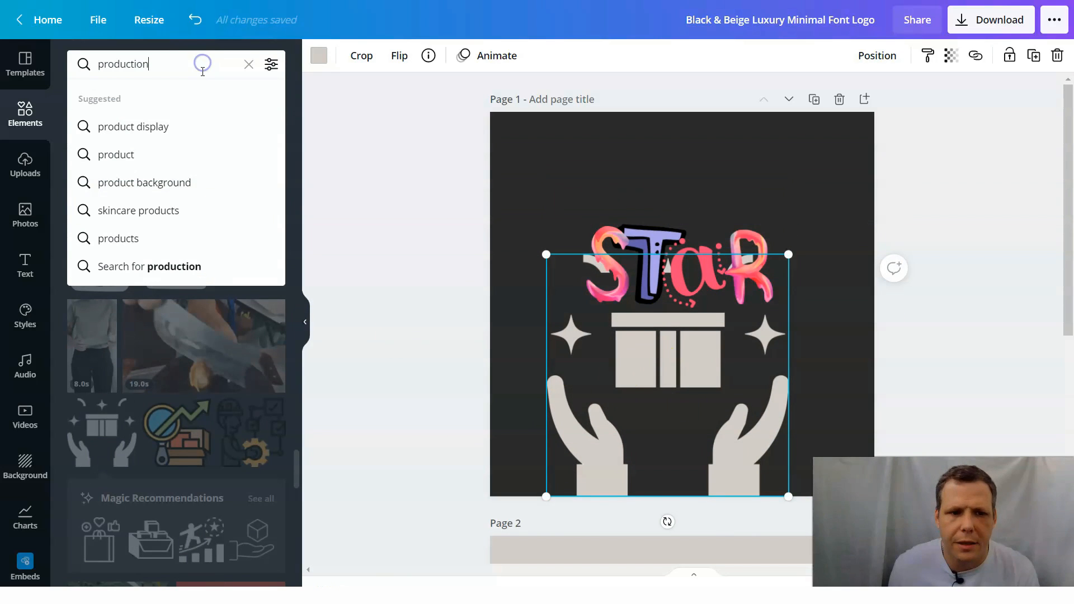
key(BackSpace)
key(BackSpace)
key(BackSpace)
key(BackSpace)
key(BackSpace)
key(BackSpace)
key(BackSpace)
key(BackSpace)
key(BackSpace)
key(BackSpace)
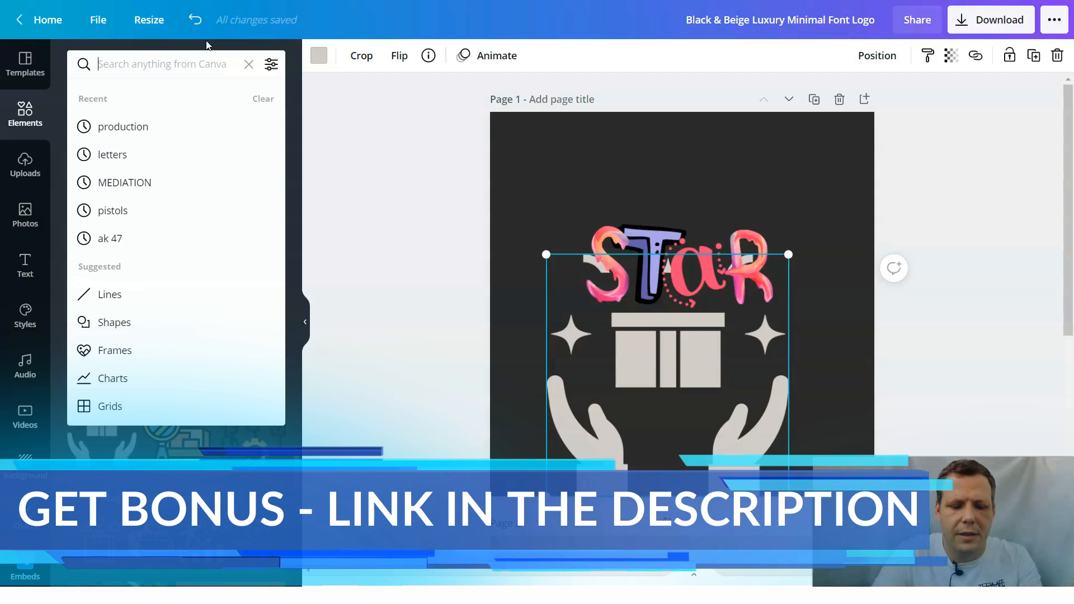
text(hand)
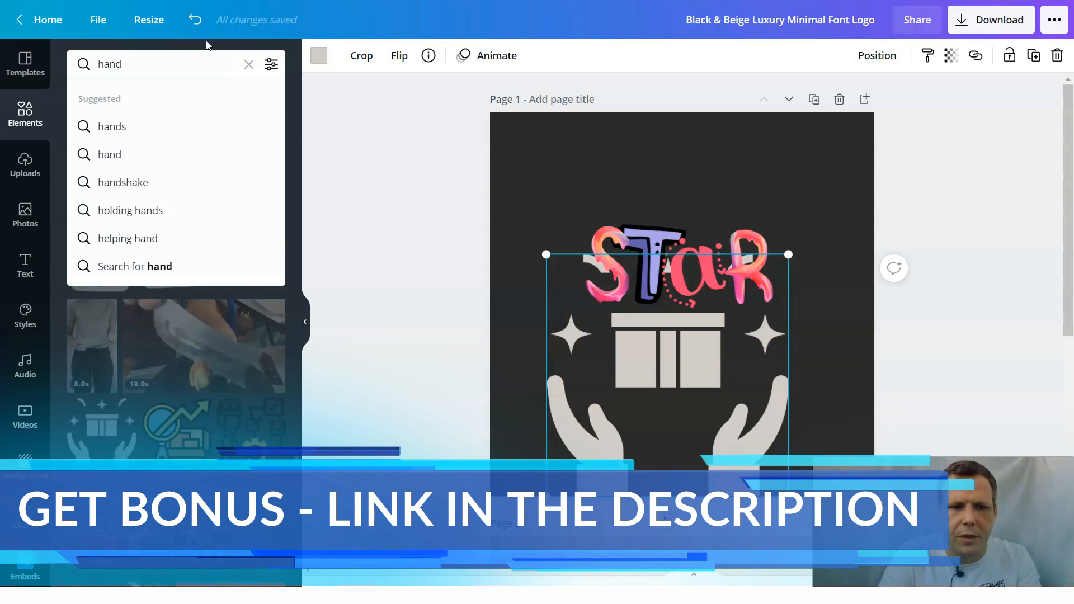
key(Return)
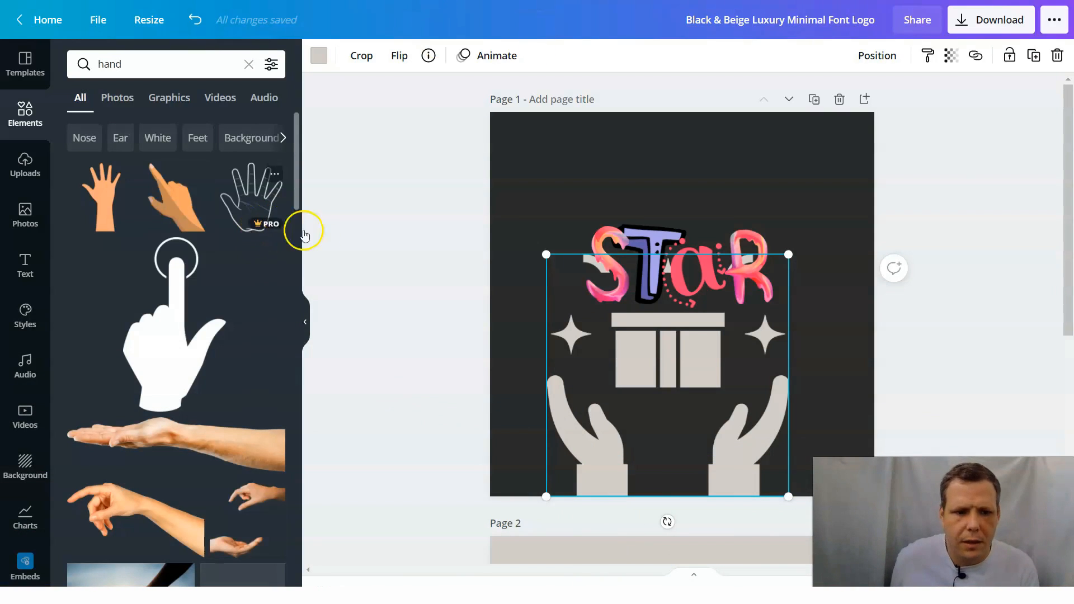
Delete the gift-box hands graphic and place the plain pair of upraised hands below the STaR letters.
scroll(206, 302, down, 5)
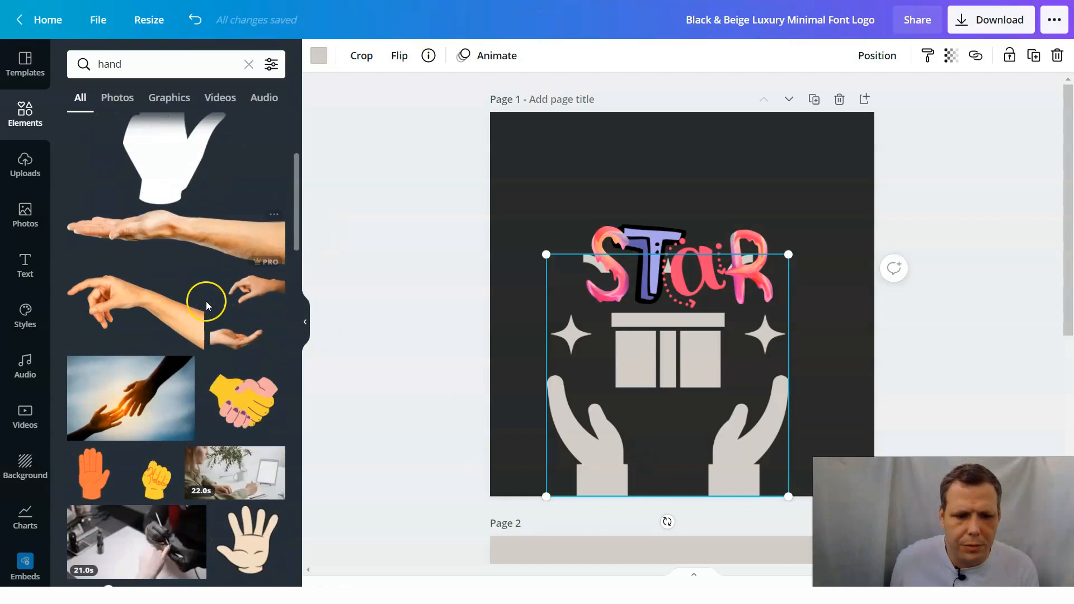
scroll(207, 303, down, 3)
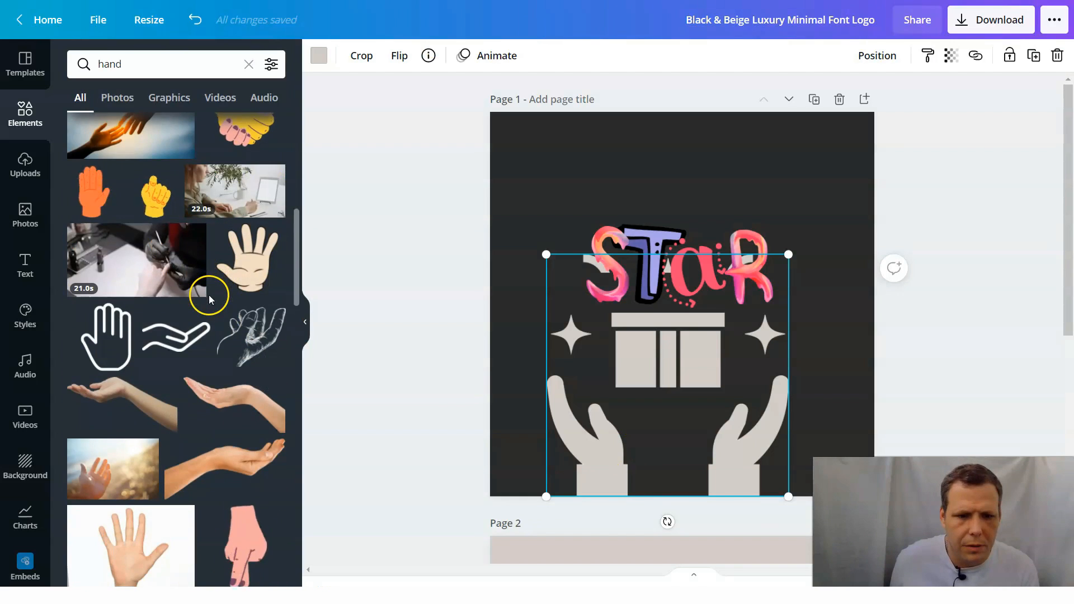
scroll(259, 408, down, 3)
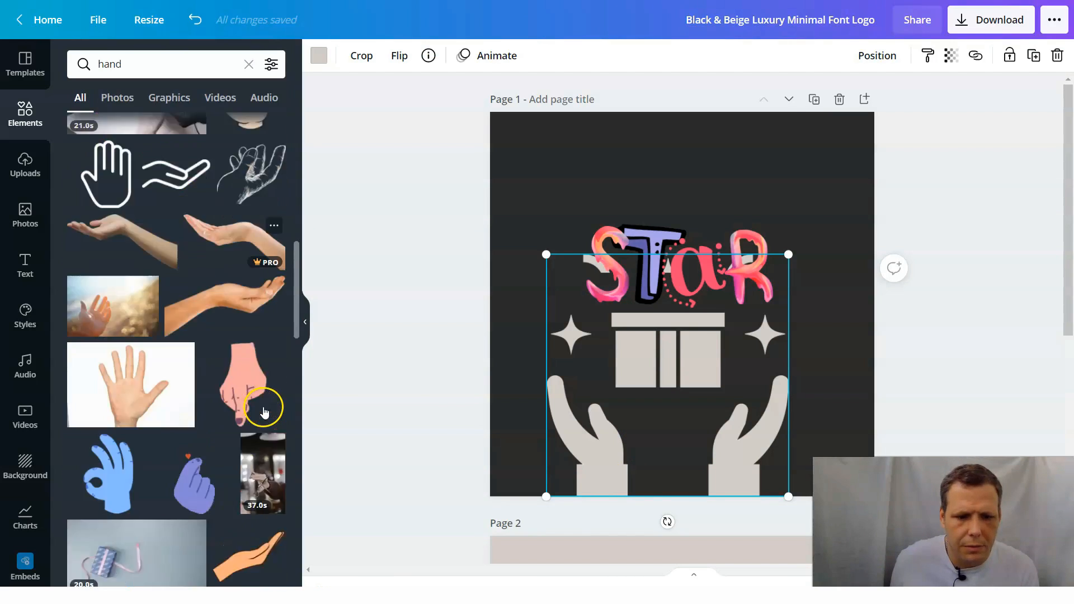
scroll(262, 408, down, 2)
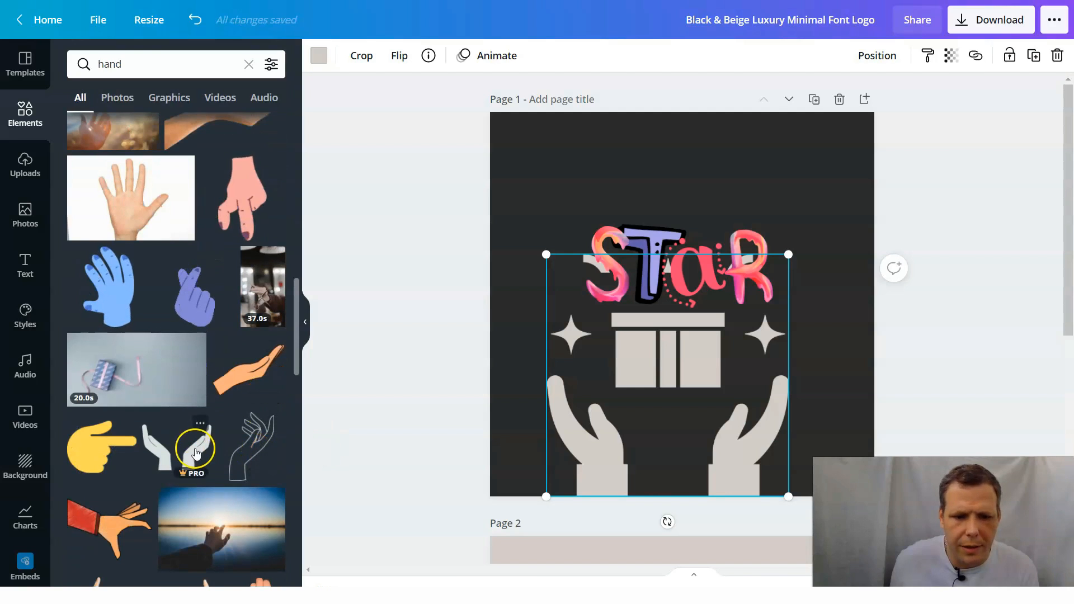
right_click(687, 417)
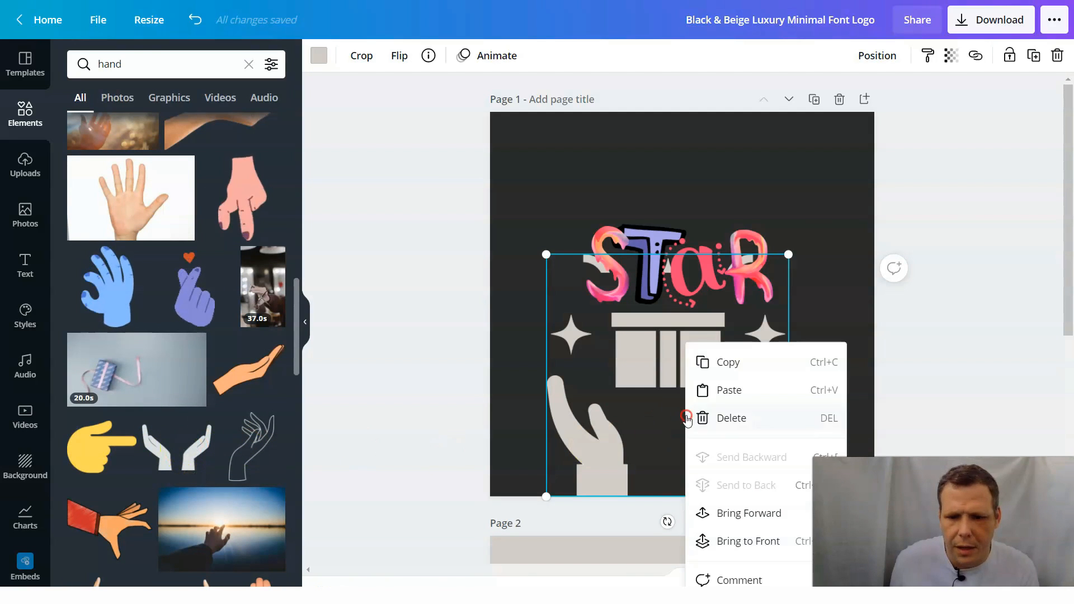
click(757, 417)
drag(177, 448, 630, 371)
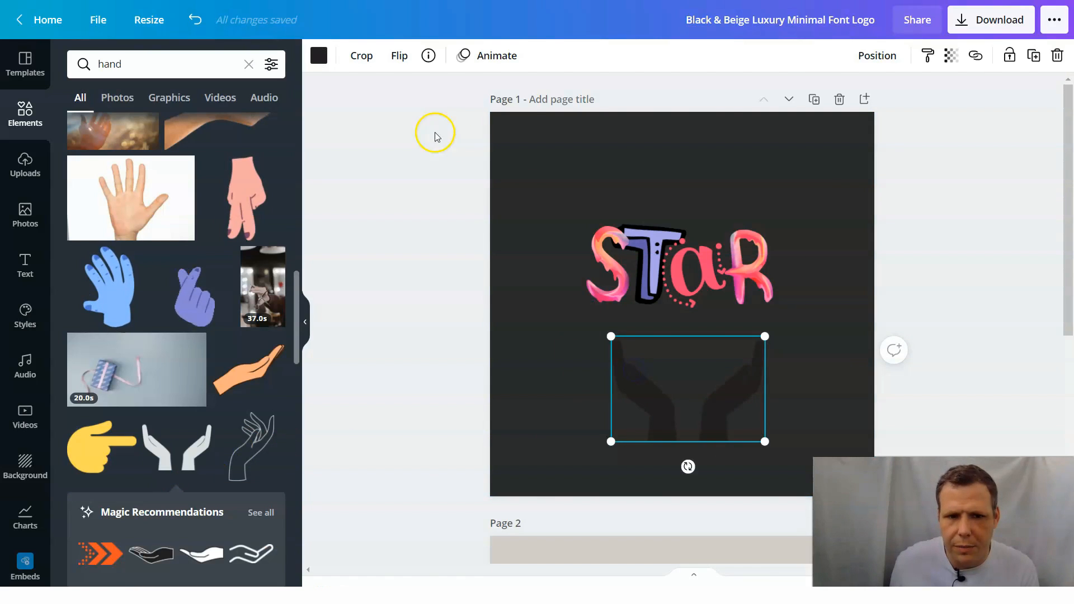
Recolor the pair of upraised hands with the beige document color.
click(319, 56)
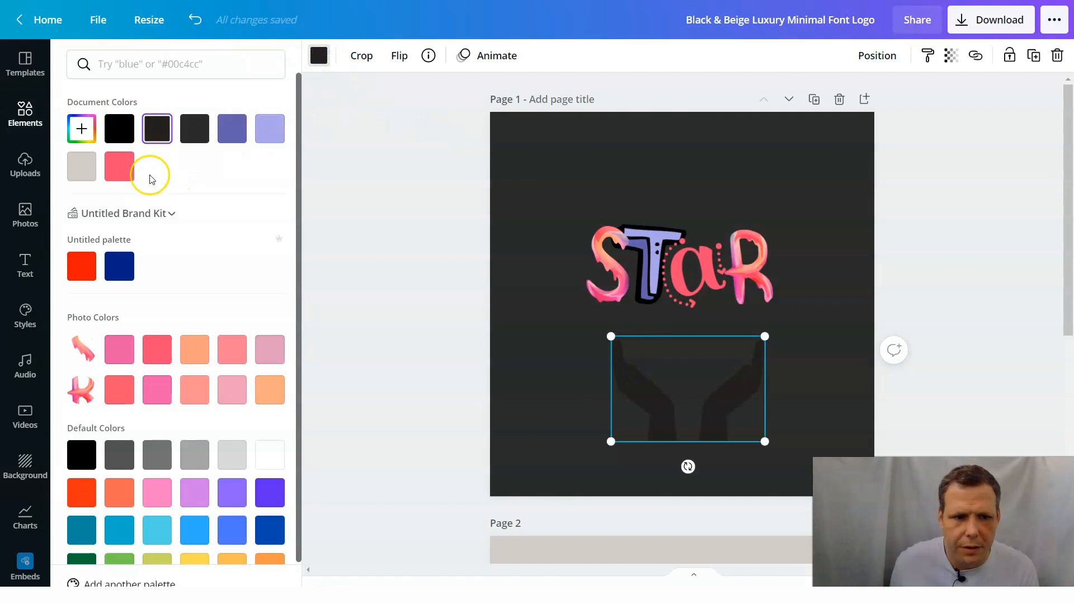
click(83, 175)
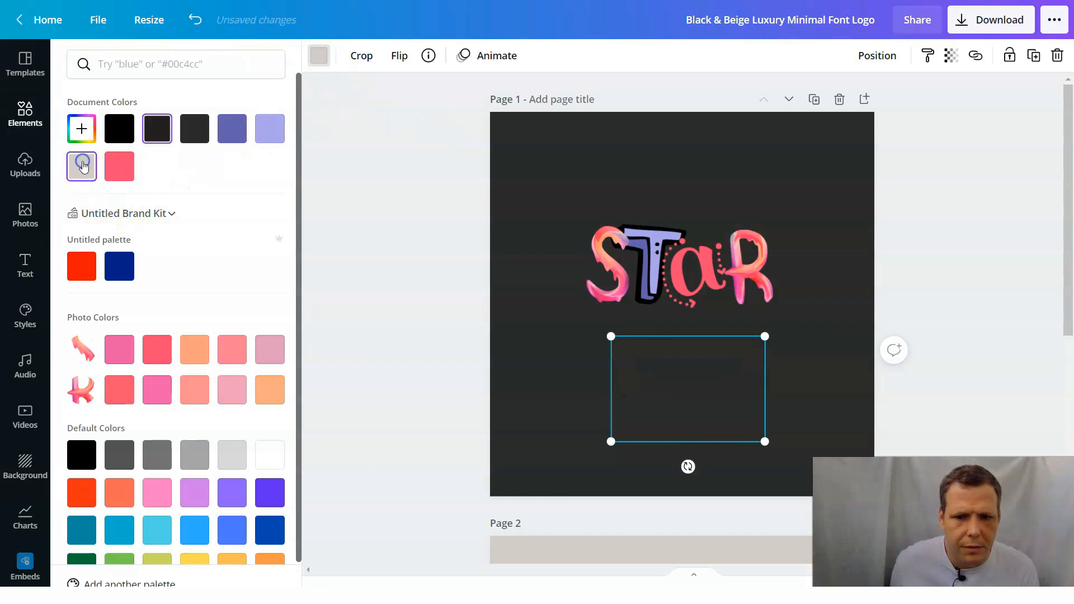
Move the beige hands up closer beneath the STaR letters and search the elements for "star".
mouse_move(696, 381)
mouse_down()
mouse_move(686, 338)
mouse_move(679, 358)
mouse_move(688, 363)
mouse_up()
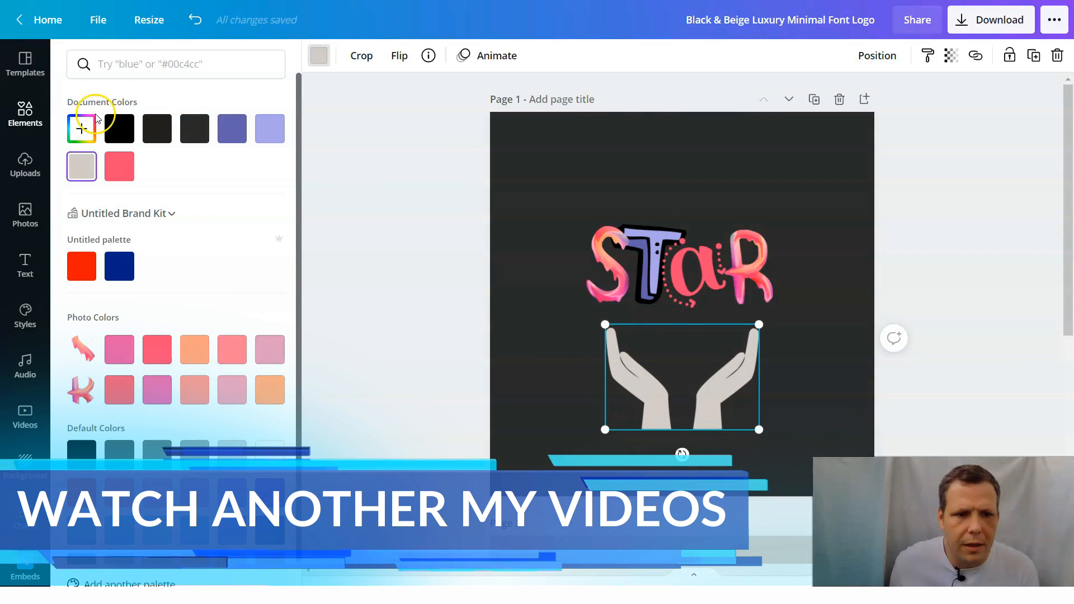
click(410, 231)
click(149, 65)
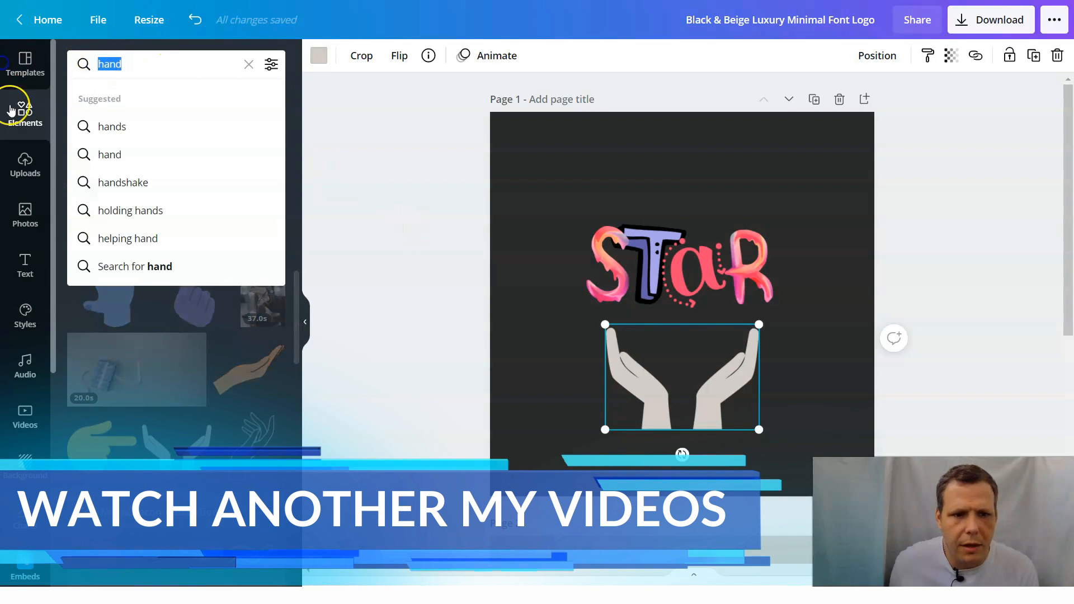
key(BackSpace)
text(star')
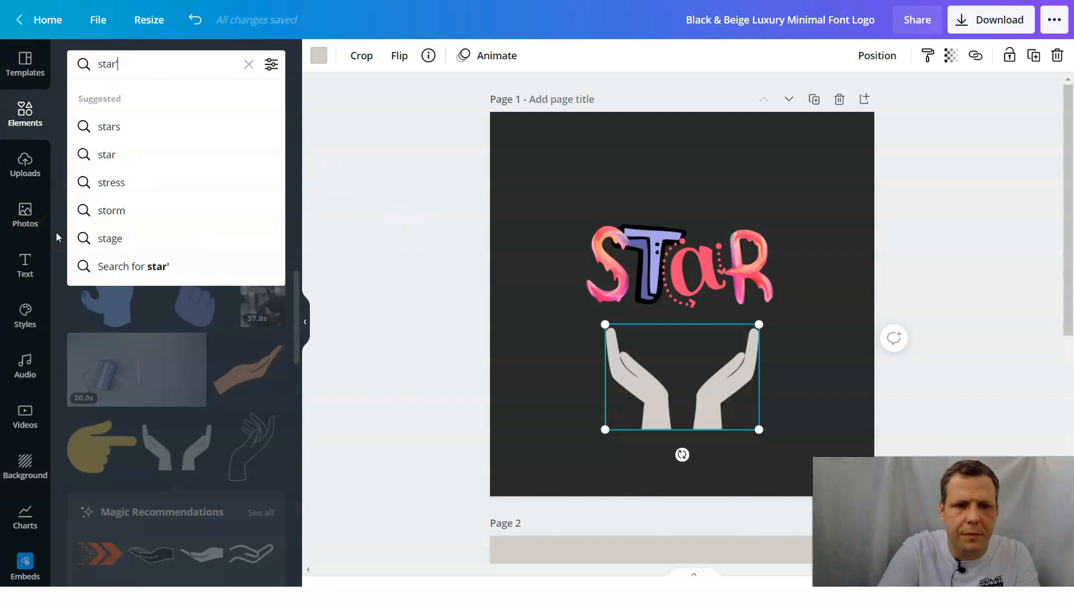
key(BackSpace)
key(Return)
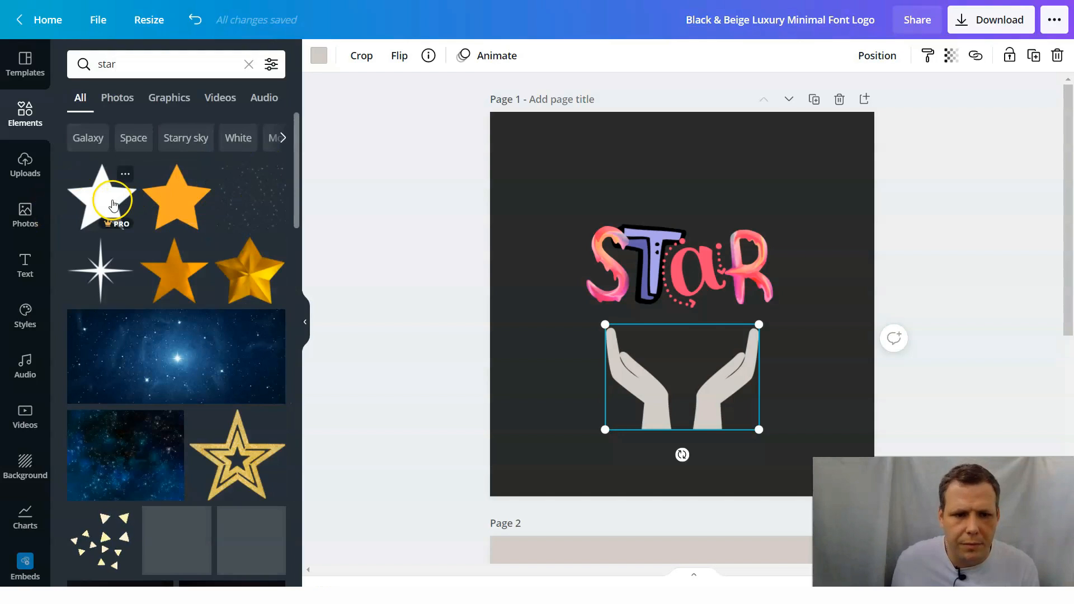
Add the graphic of three four-pointed sparkles beside the letter R and recolor it with the beige document color.
scroll(256, 340, down, 6)
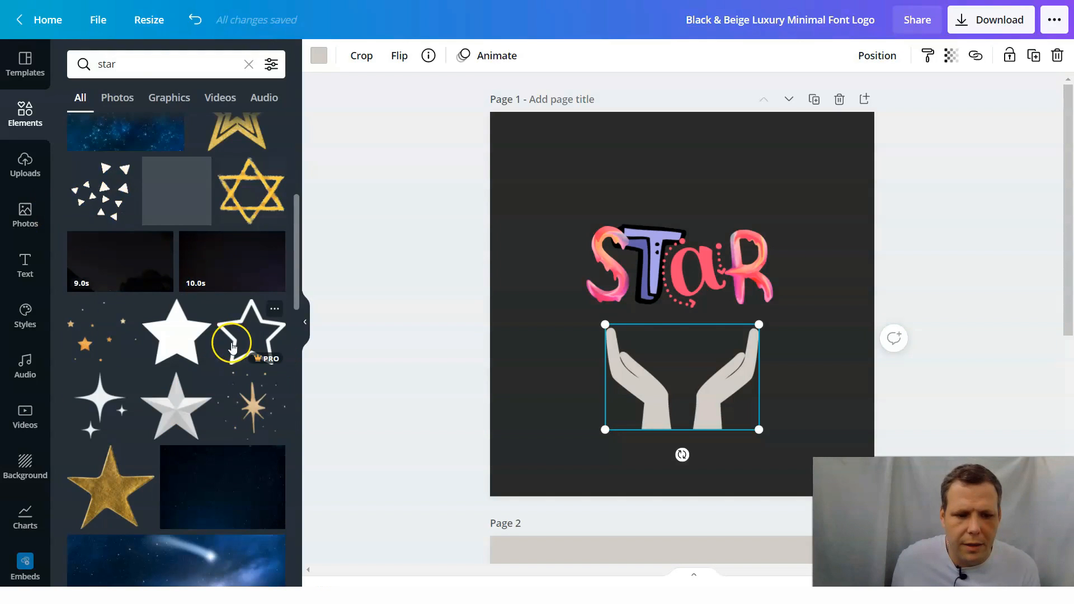
click(787, 258)
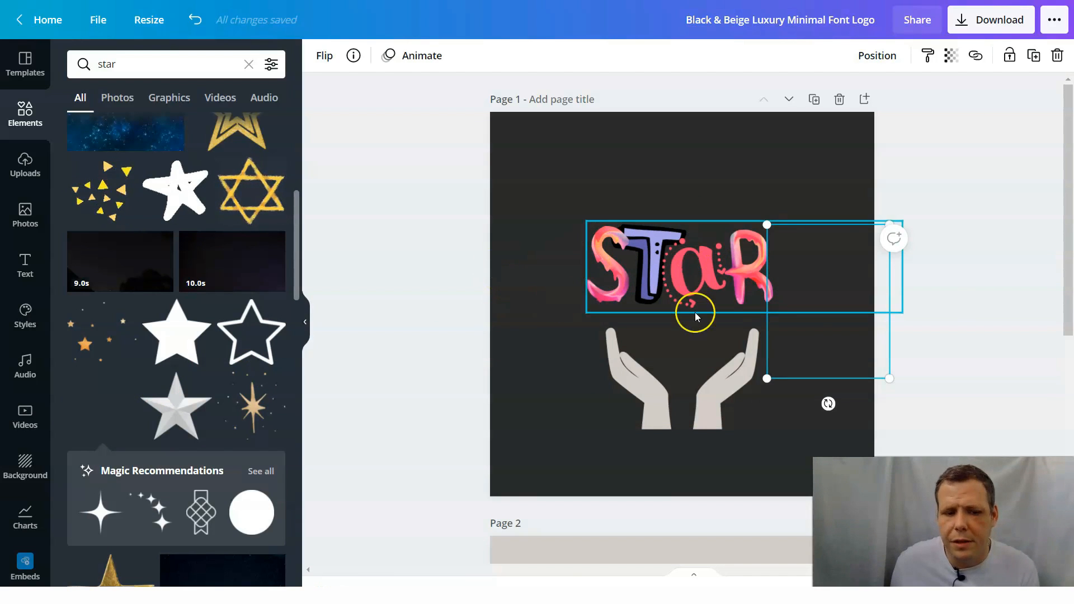
click(777, 454)
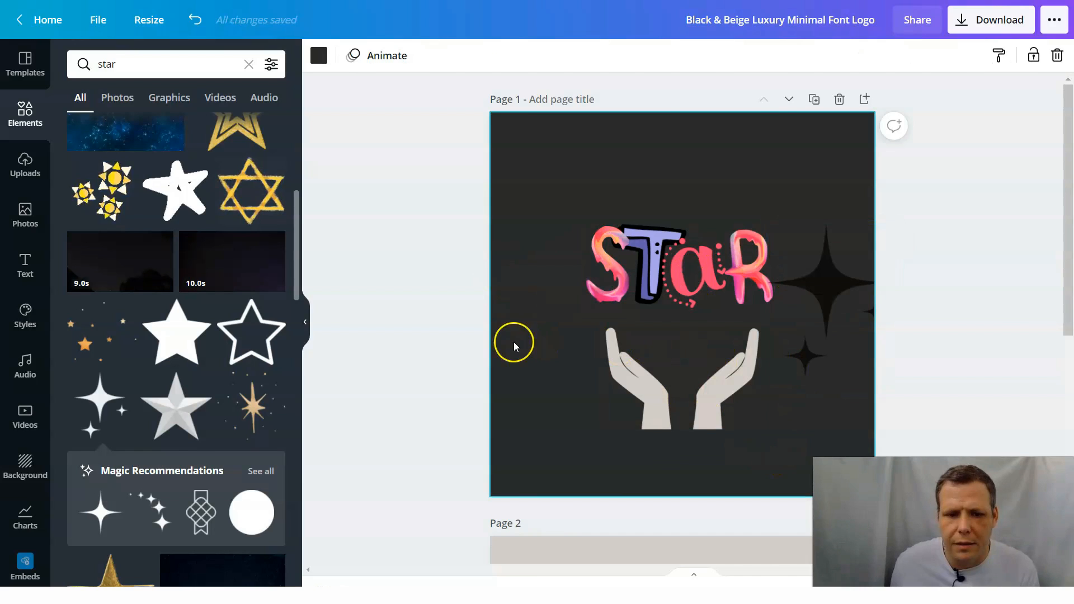
click(842, 277)
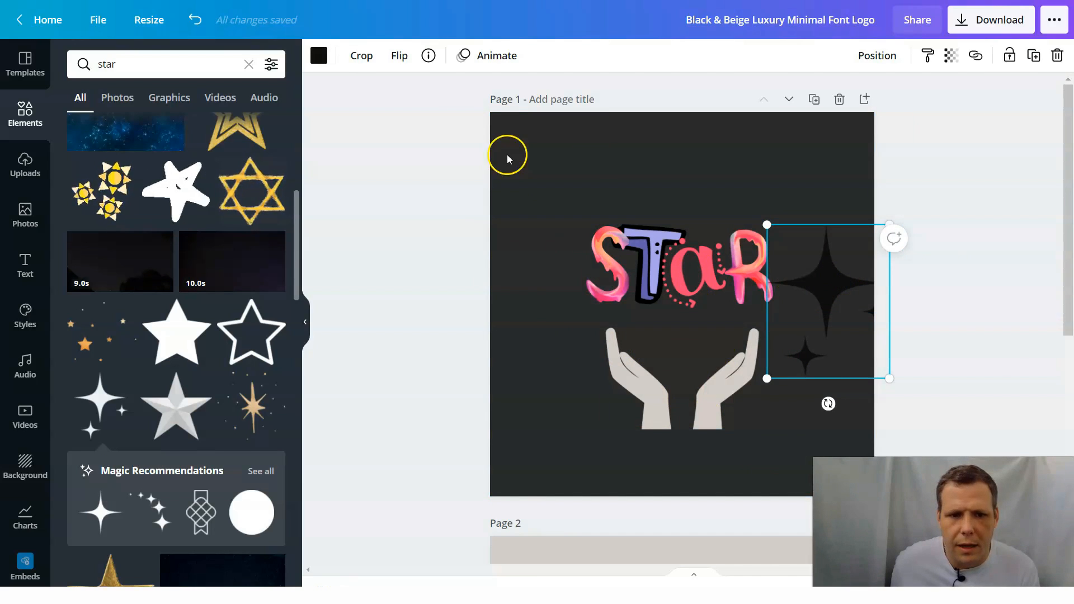
click(319, 56)
click(81, 166)
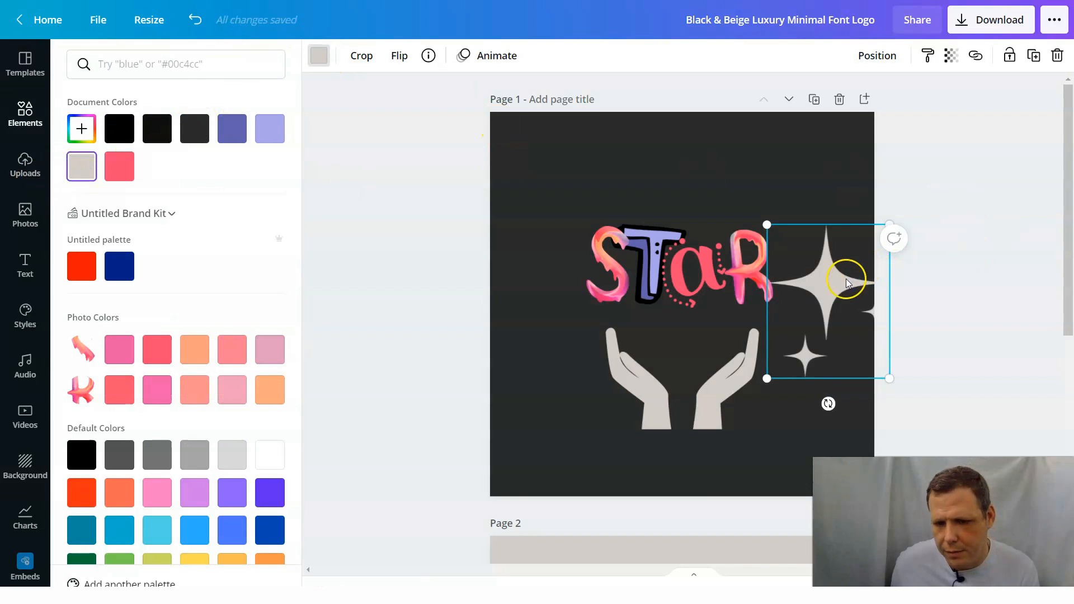
Shrink the beige sparkle graphic and position it just to the right of the letter R.
drag(846, 279, 778, 226)
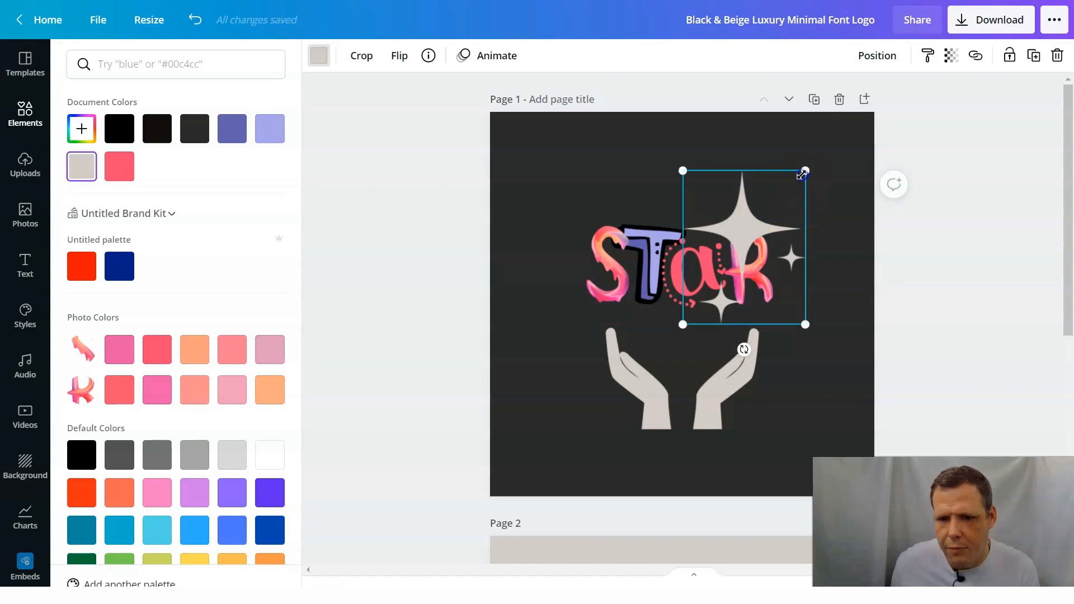
drag(801, 174, 753, 230)
drag(727, 269, 815, 284)
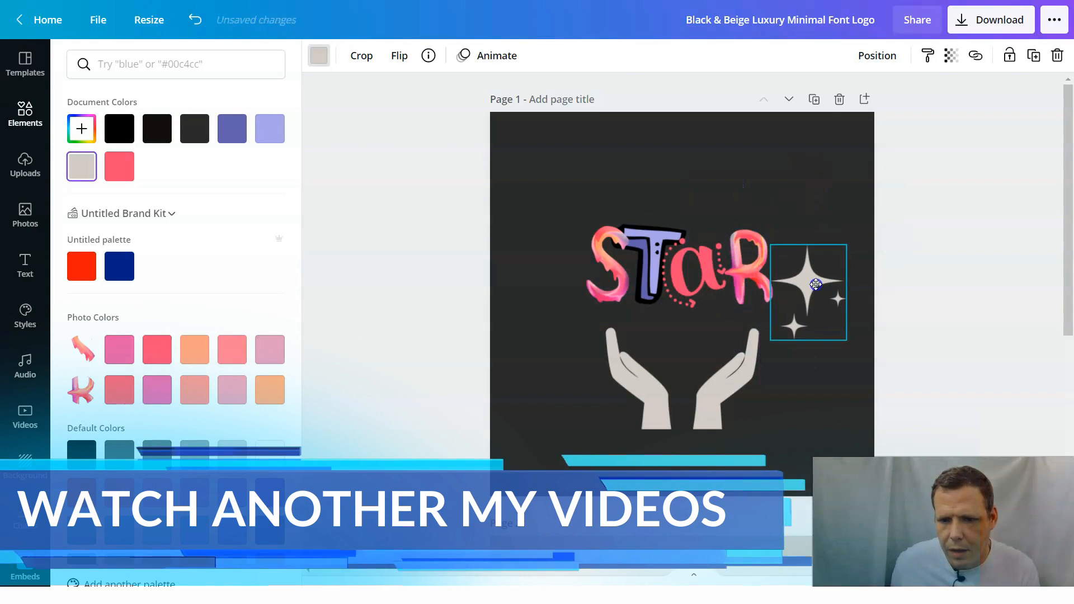
Add a second sparkle graphic above the first, recolor it with the beige document color, and rotate it diagonally.
click(431, 159)
drag(95, 381, 788, 165)
click(319, 56)
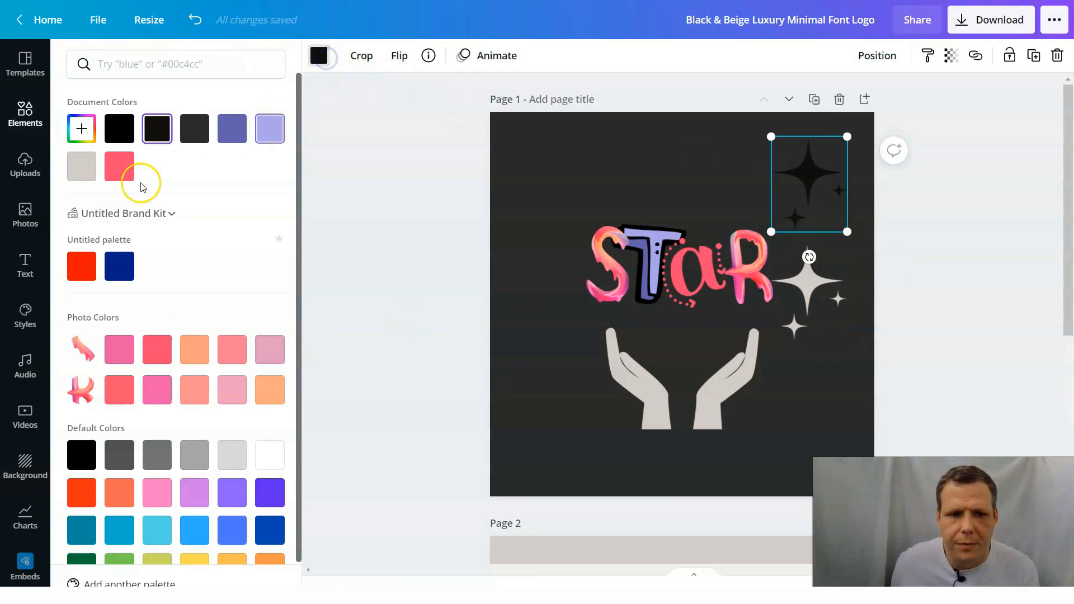
click(88, 177)
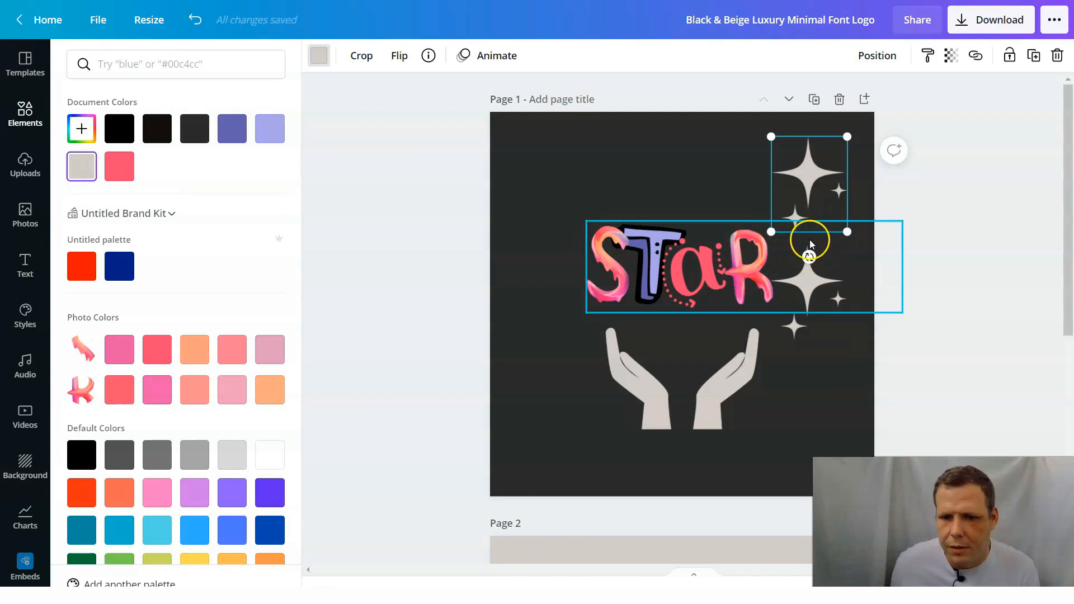
drag(815, 201, 843, 226)
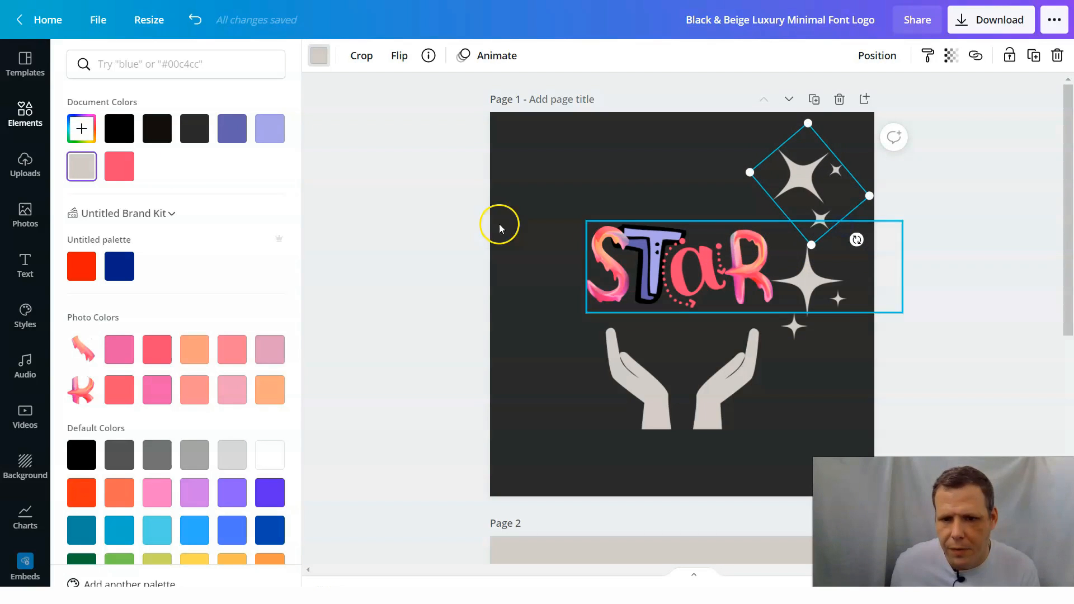
Place a third sparkle graphic above the STaR letters, rotated diagonally, and recolor it with the beige document color.
click(404, 175)
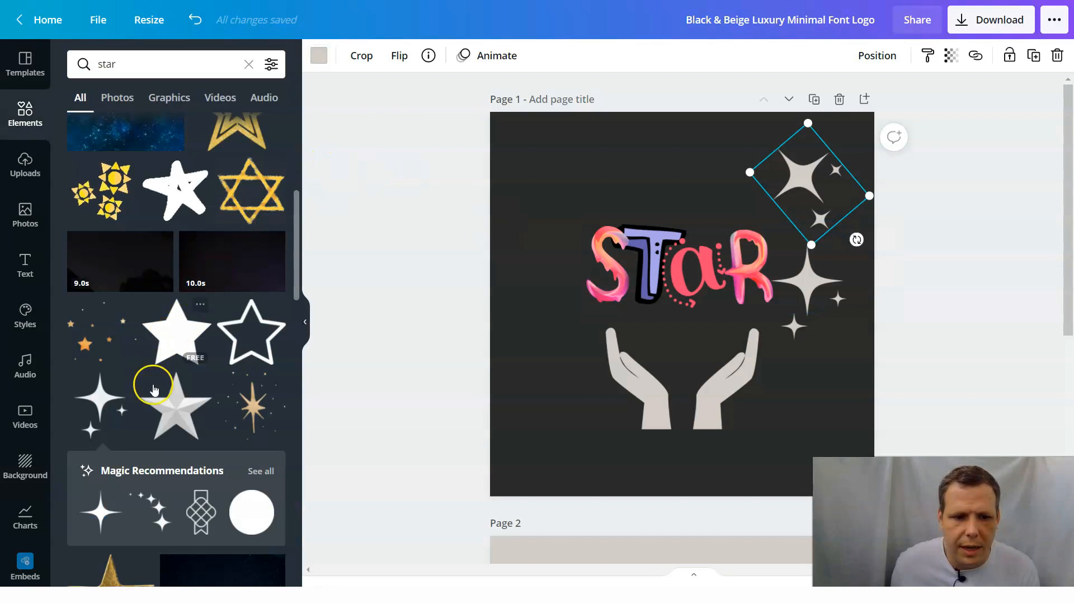
drag(540, 316, 697, 191)
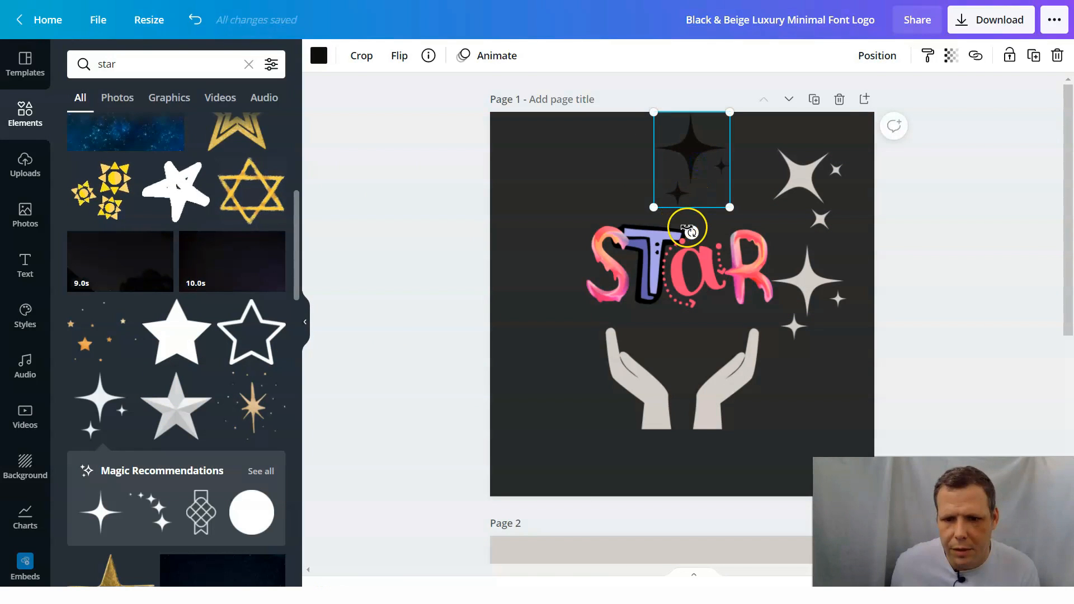
drag(692, 232, 624, 224)
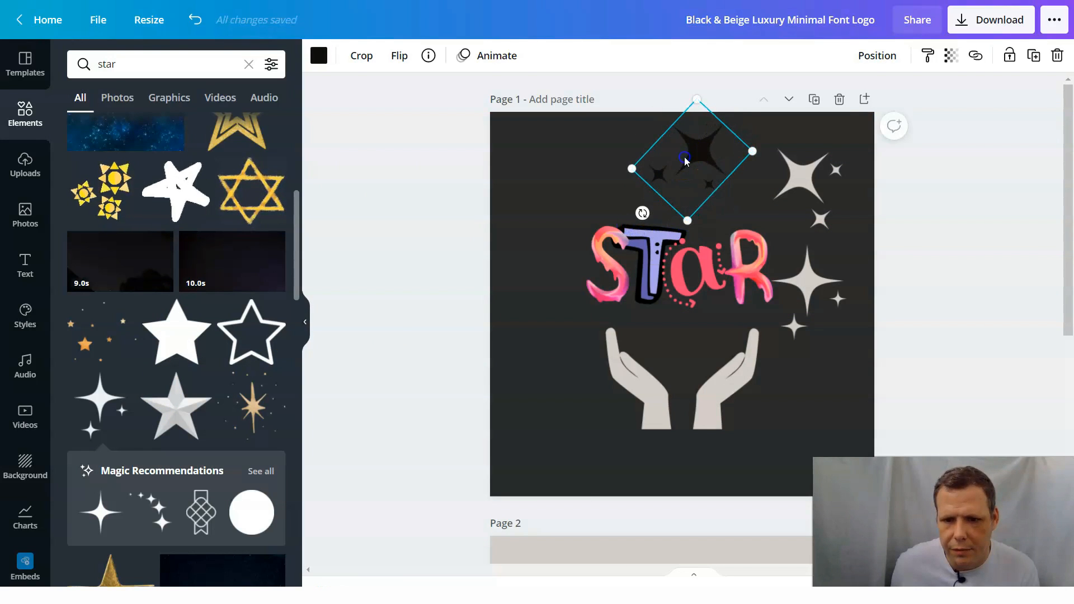
click(320, 55)
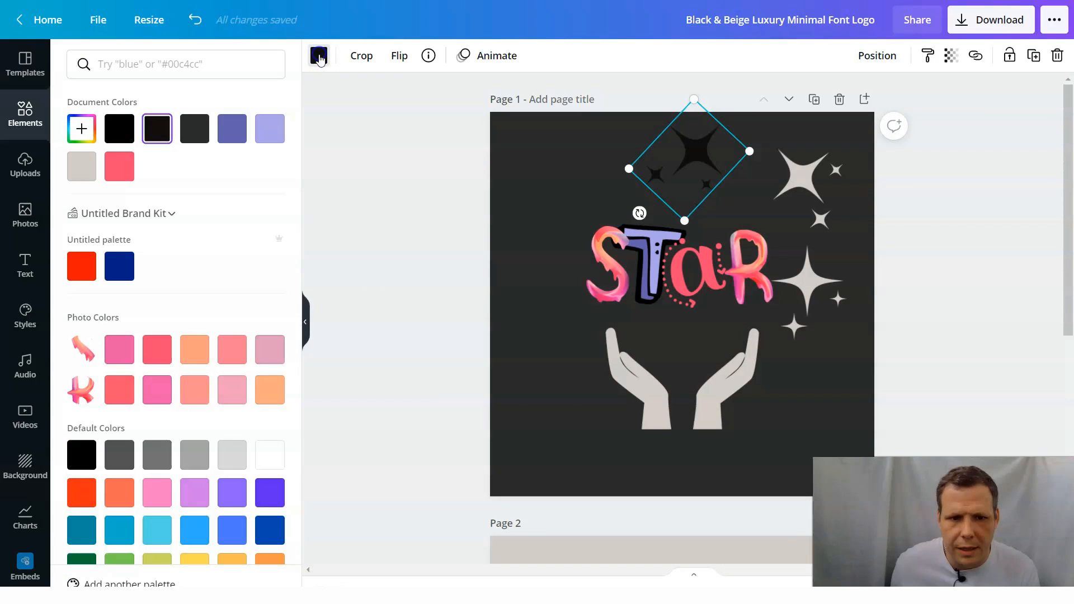
click(85, 177)
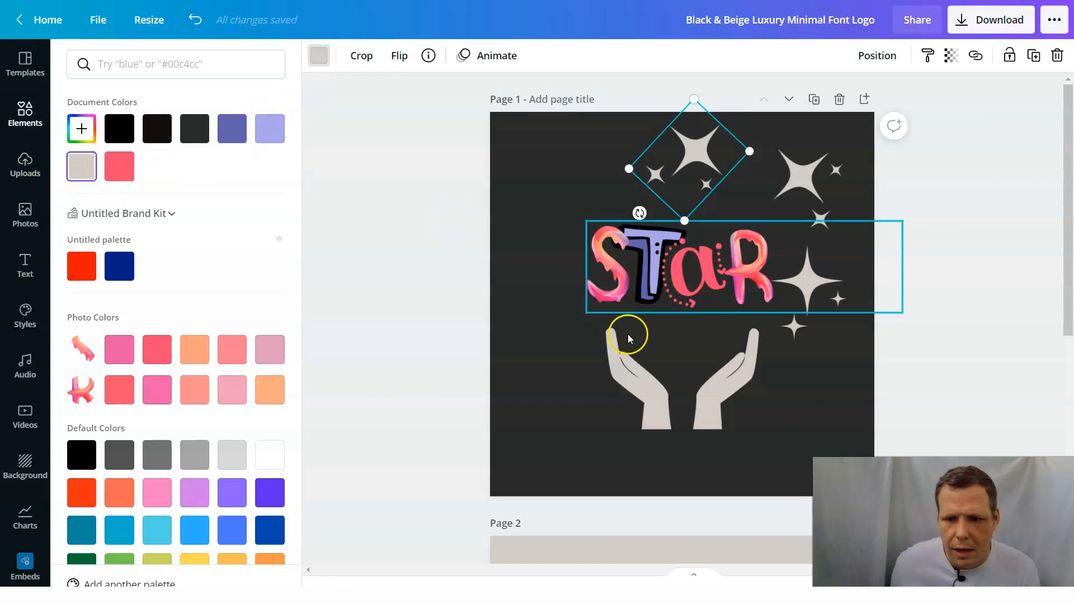
click(826, 402)
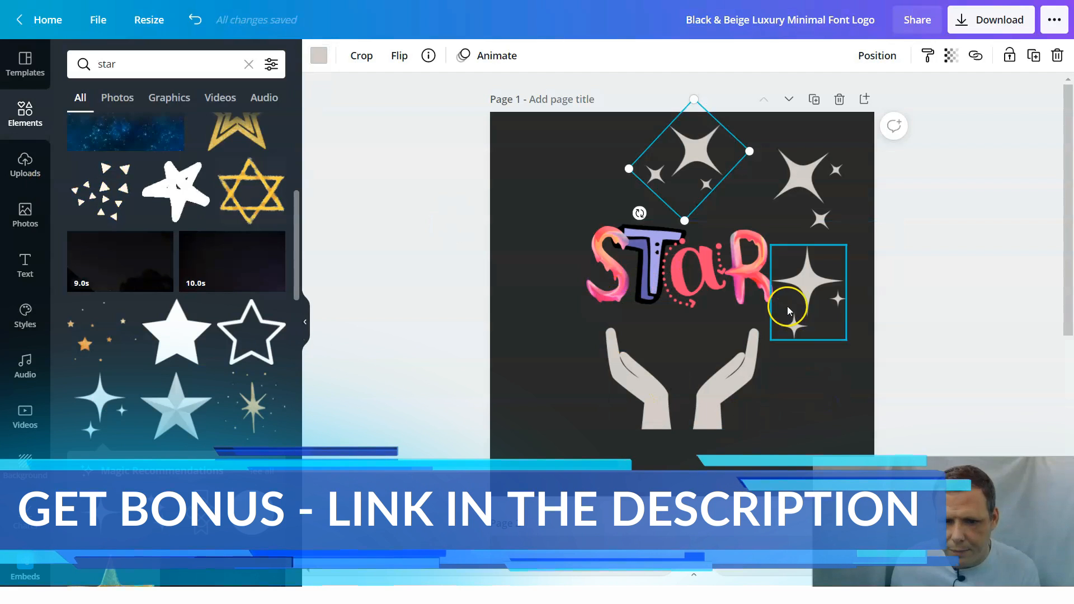
Flip the letter R horizontally within the STaR letter group.
click(754, 270)
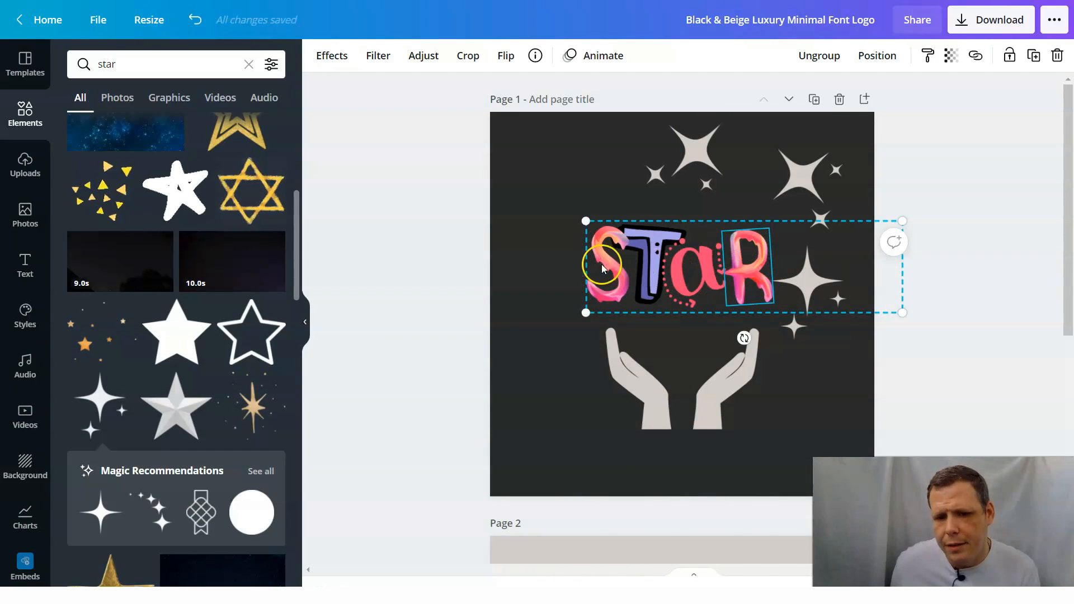
double_click(749, 267)
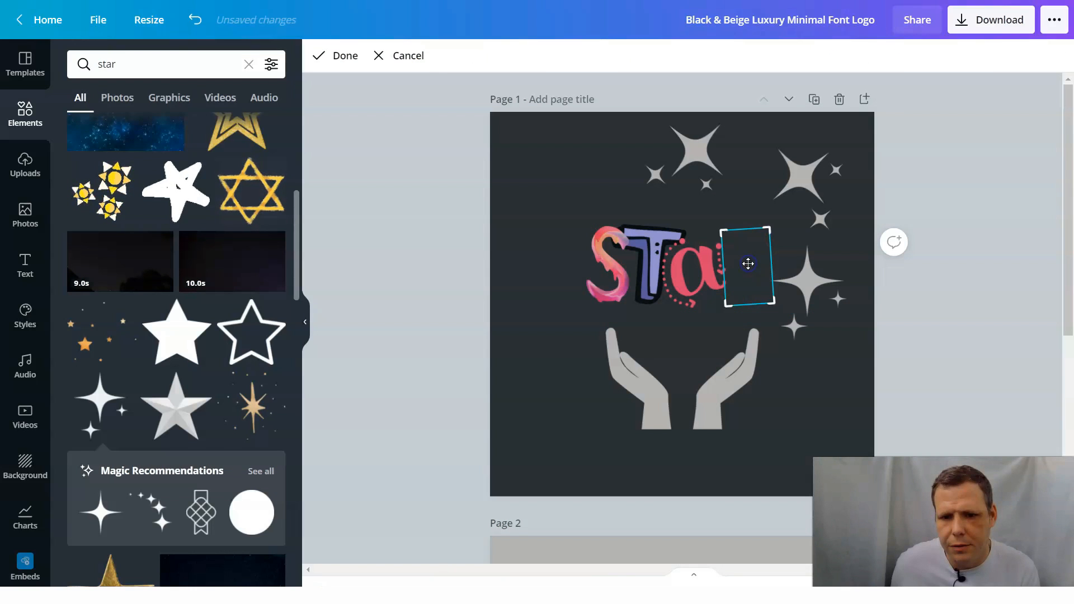
click(319, 54)
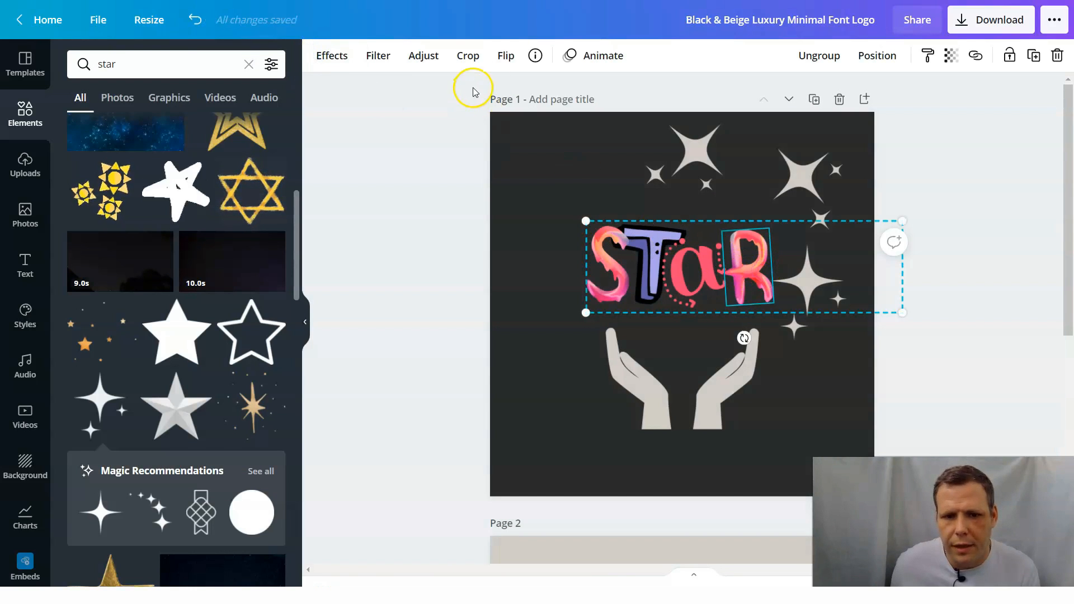
click(505, 57)
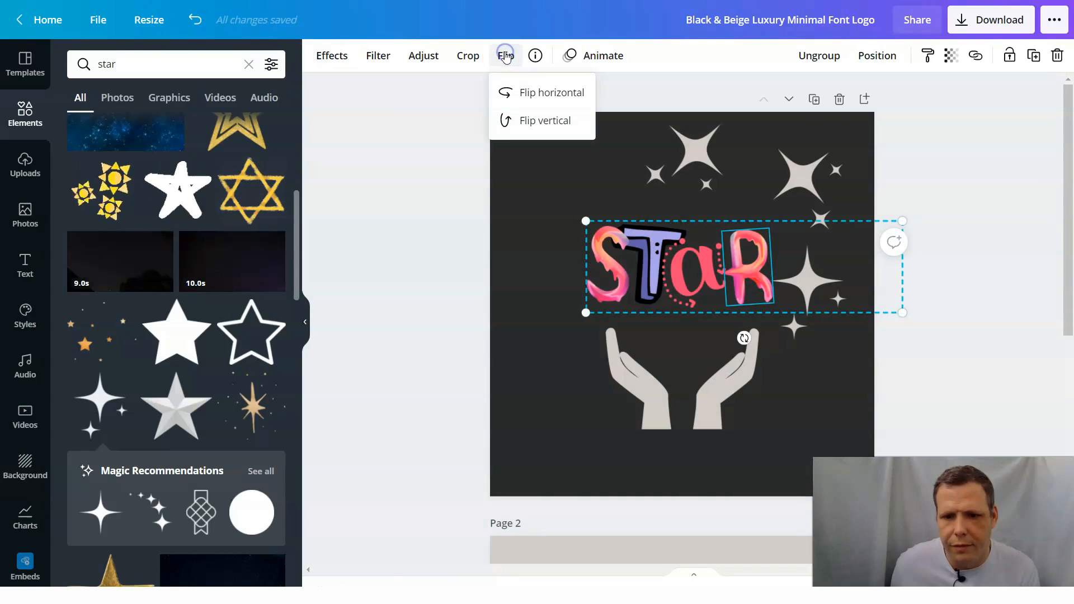
click(528, 95)
click(523, 245)
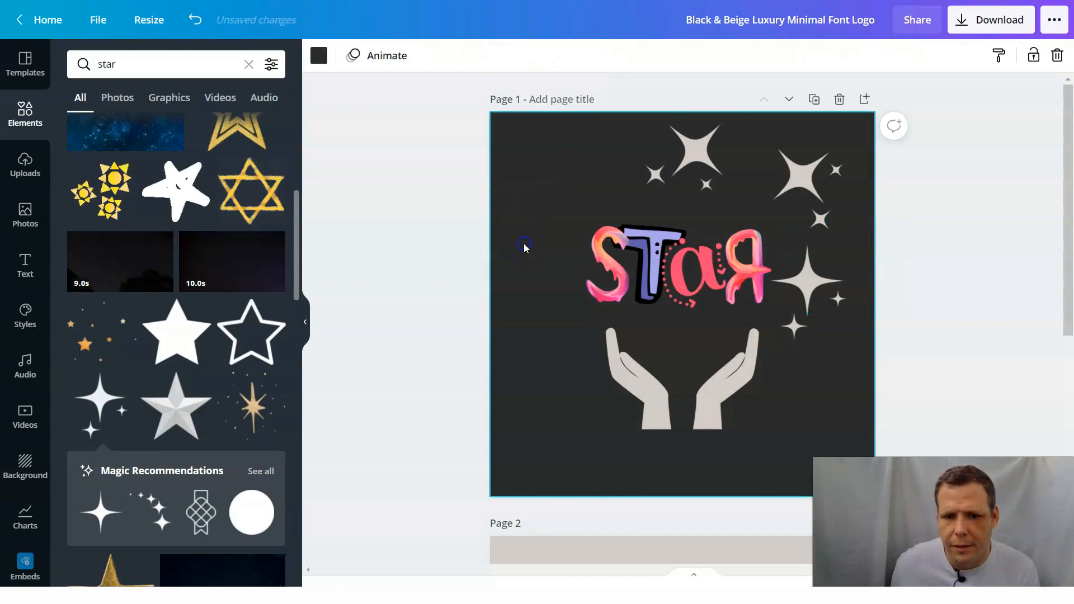
double_click(754, 273)
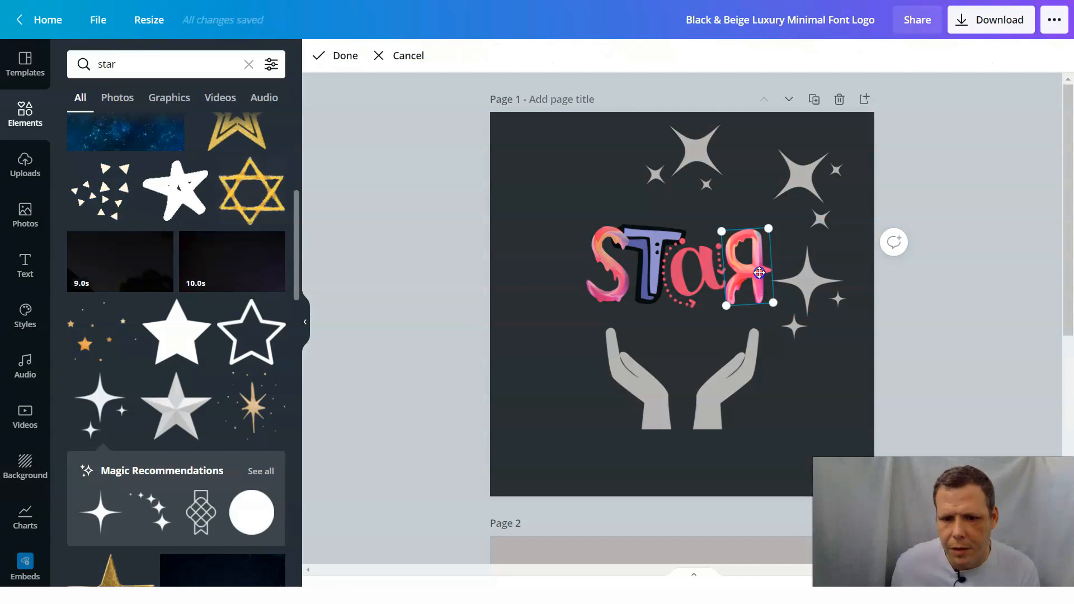
click(798, 389)
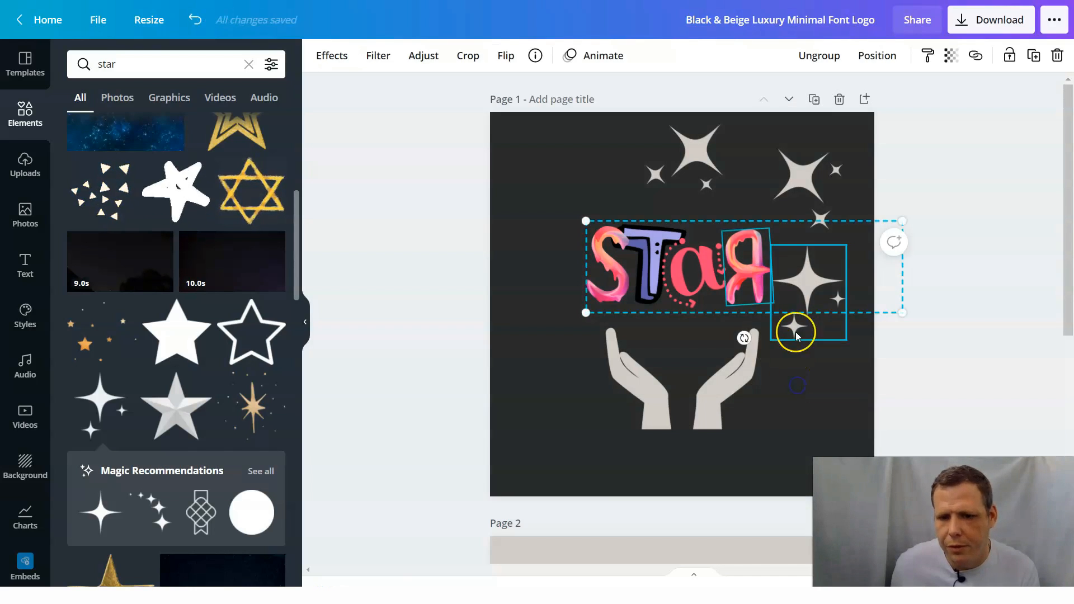
Shift the hands slightly up and right, and lower the STaR letter group so it rests in the hands.
click(673, 403)
mouse_move(673, 399)
mouse_down()
mouse_move(686, 395)
mouse_move(677, 389)
mouse_up()
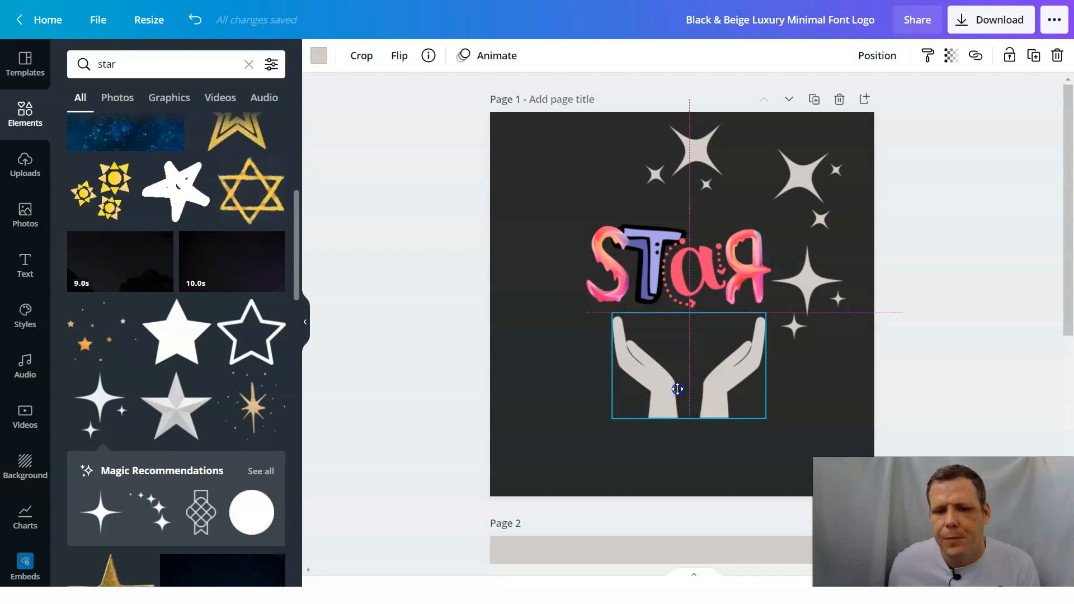
click(706, 294)
click(694, 278)
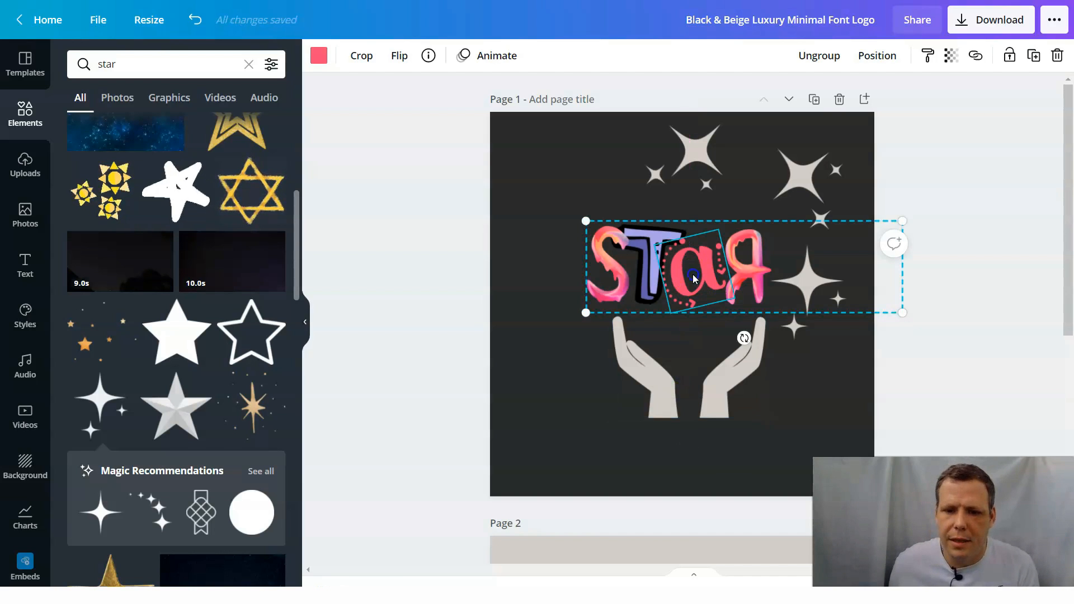
drag(693, 277, 700, 311)
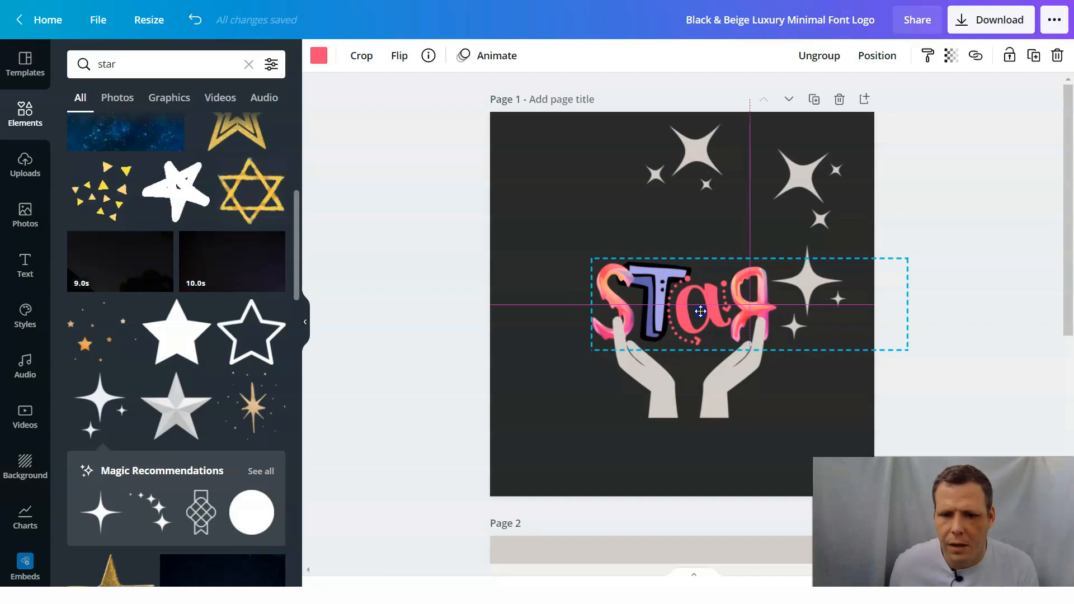
click(826, 415)
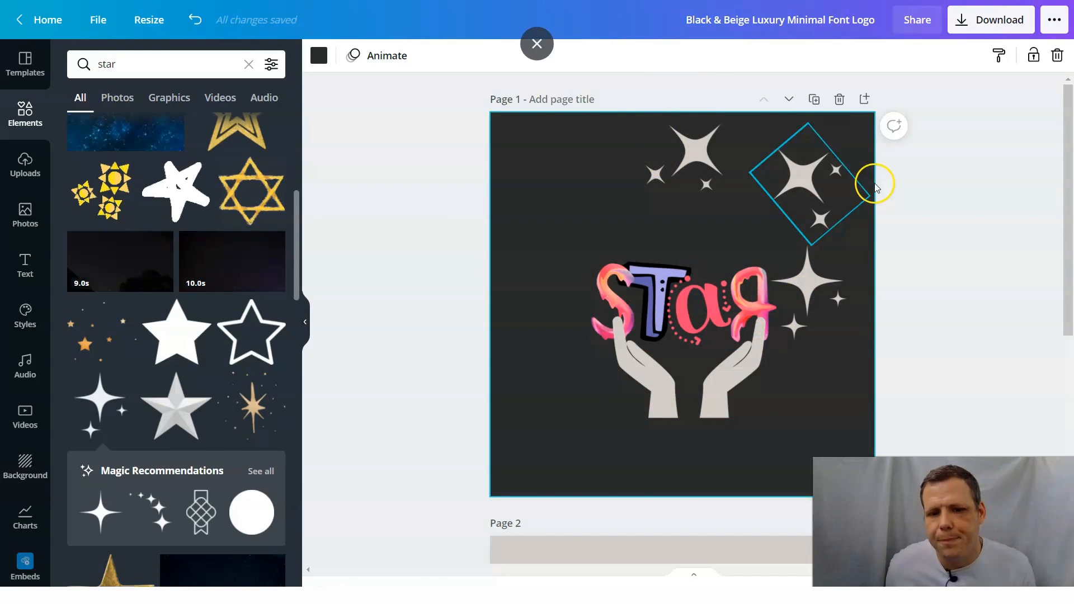
Nudge the sparkle graphic above the letters slightly down and apply the Breathe element animation to it.
click(702, 152)
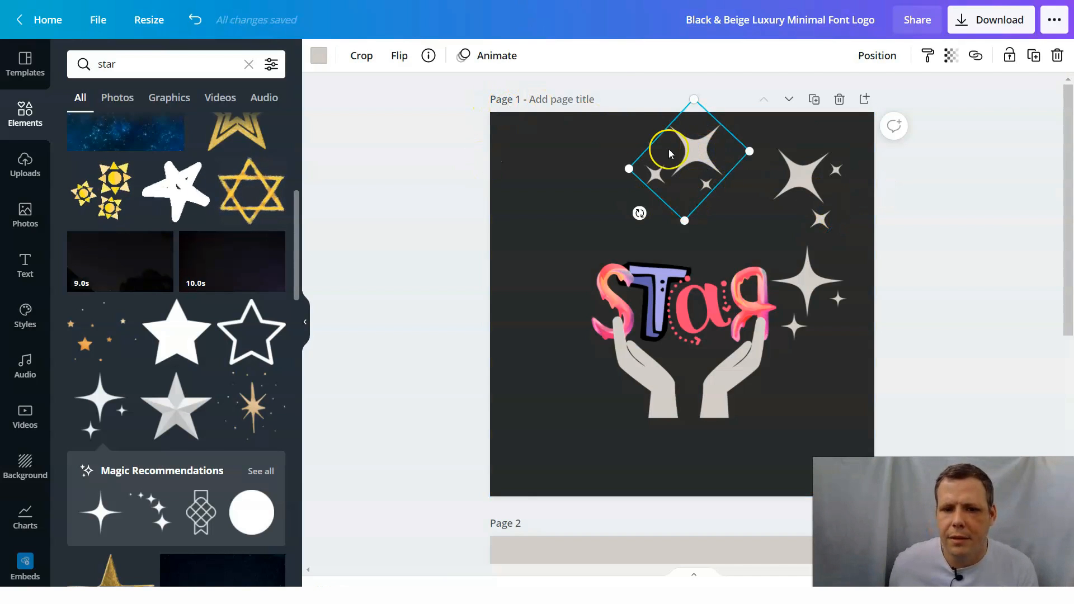
click(799, 173)
double_click(803, 336)
click(692, 163)
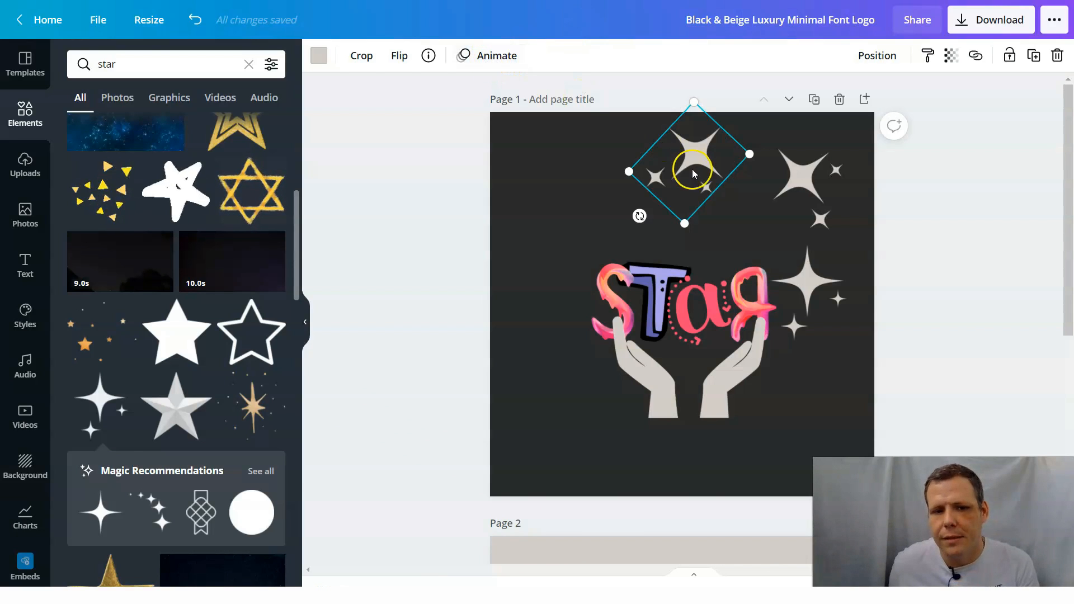
click(520, 58)
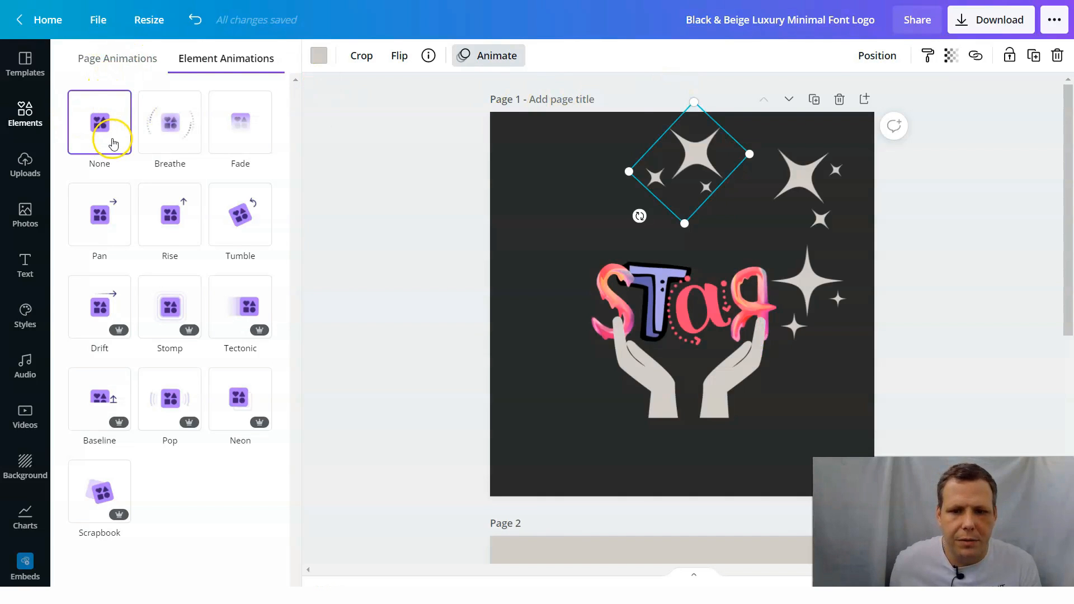
click(198, 142)
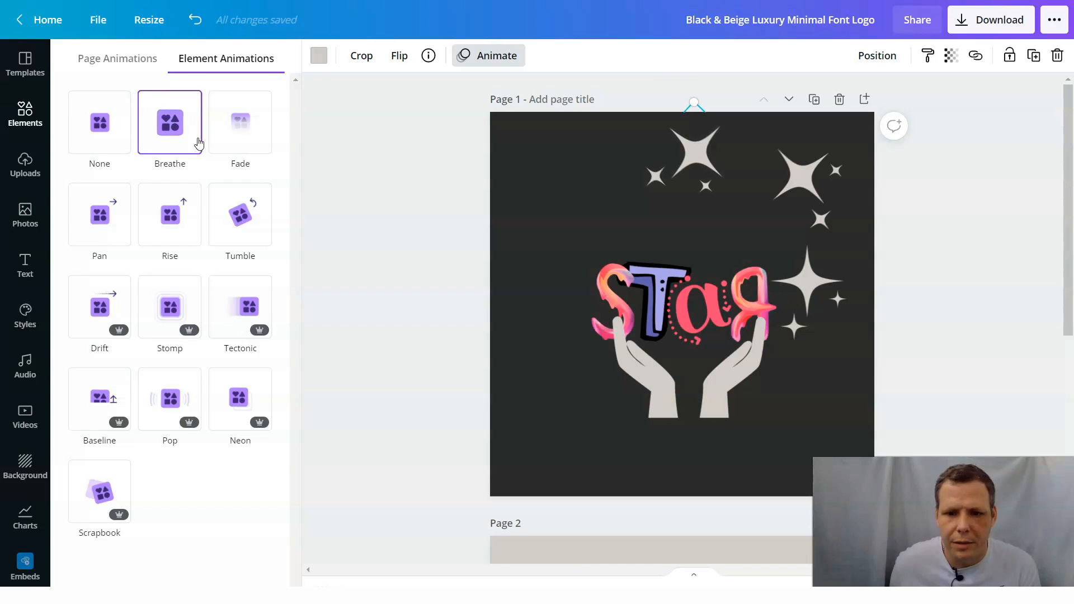
Try the Fade, Tumble, Rise and Stomp element animations on the sparkle graphic above the letters.
click(255, 137)
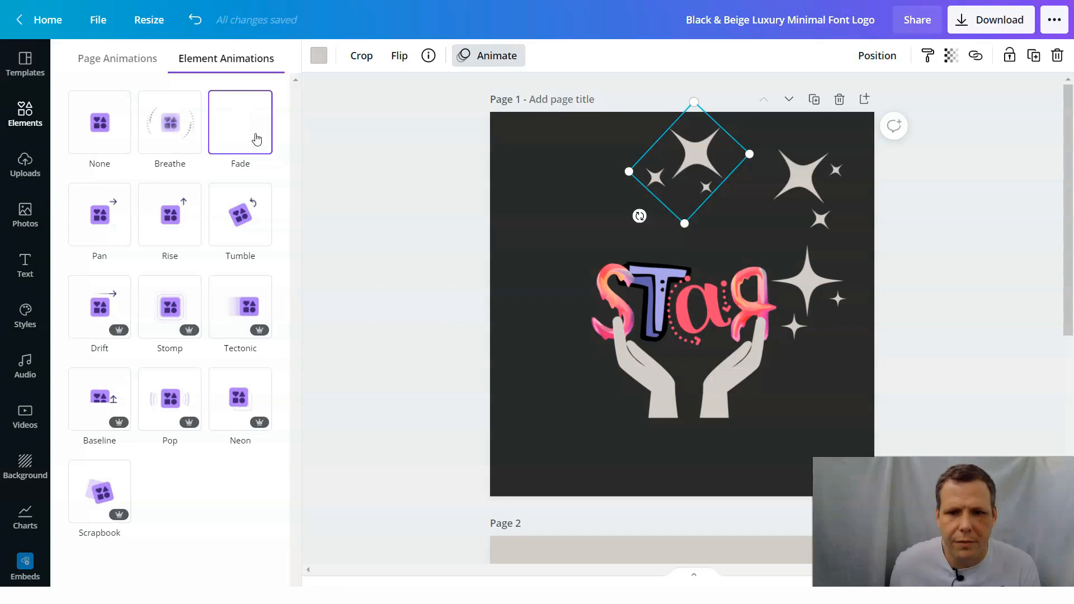
click(252, 192)
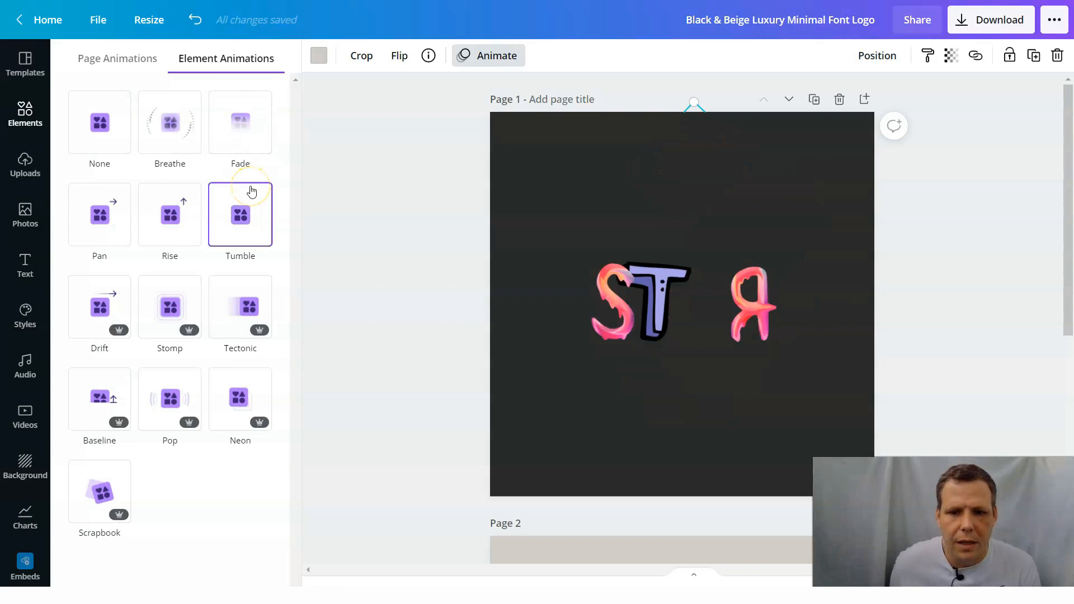
click(176, 228)
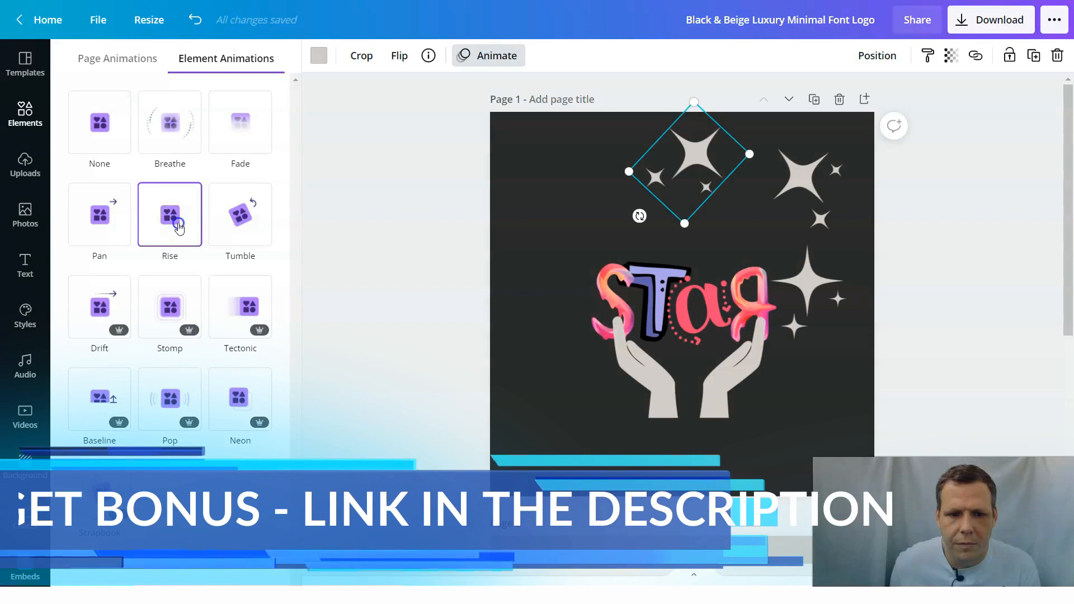
click(179, 227)
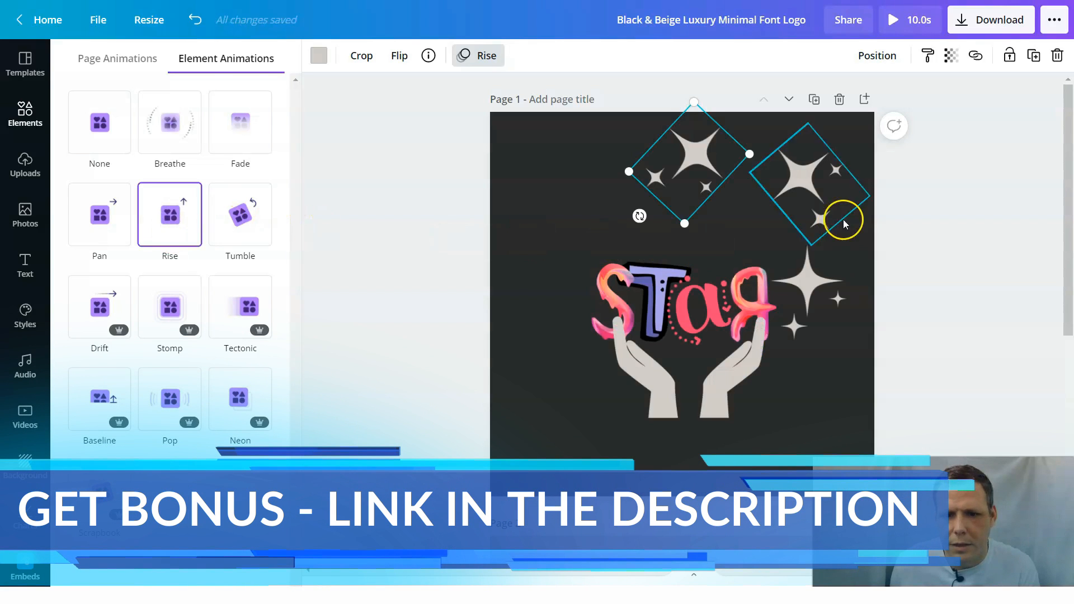
click(180, 305)
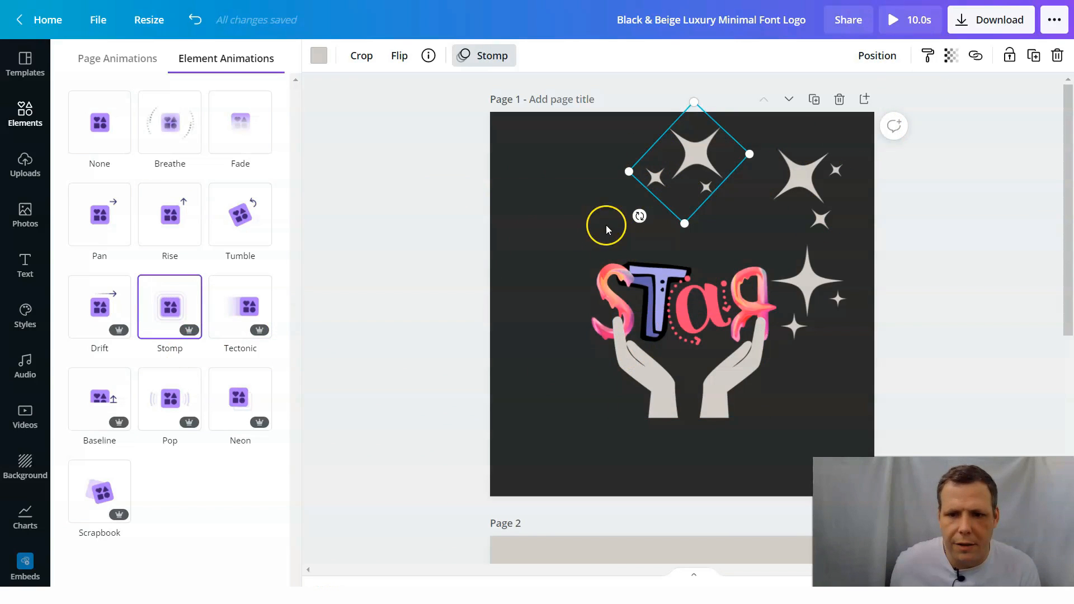
Apply the Rise element animation to the letter a within the STaR letter group.
click(684, 313)
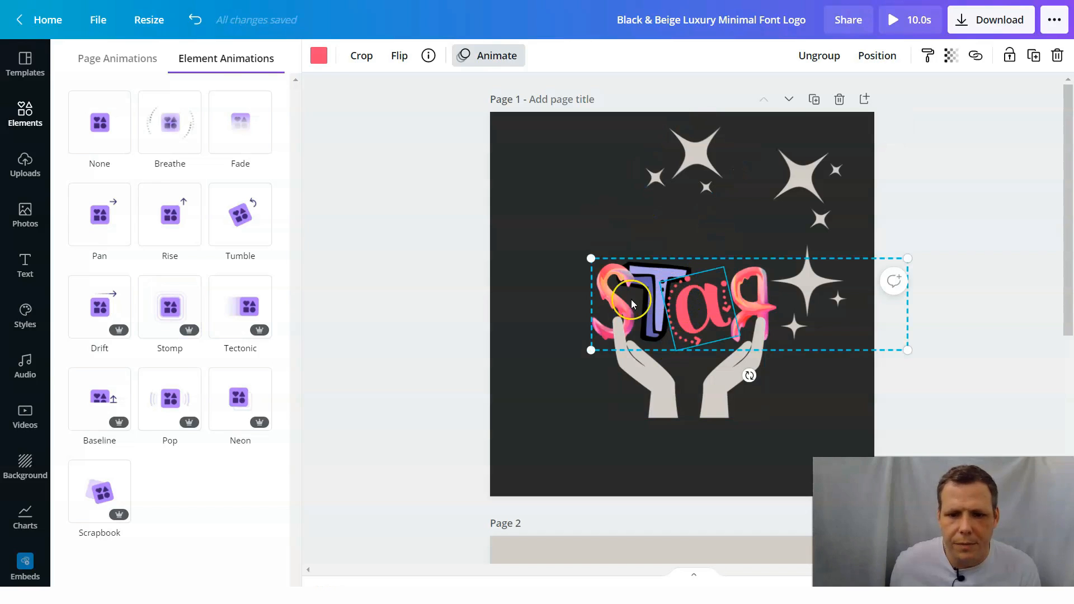
click(861, 340)
click(700, 290)
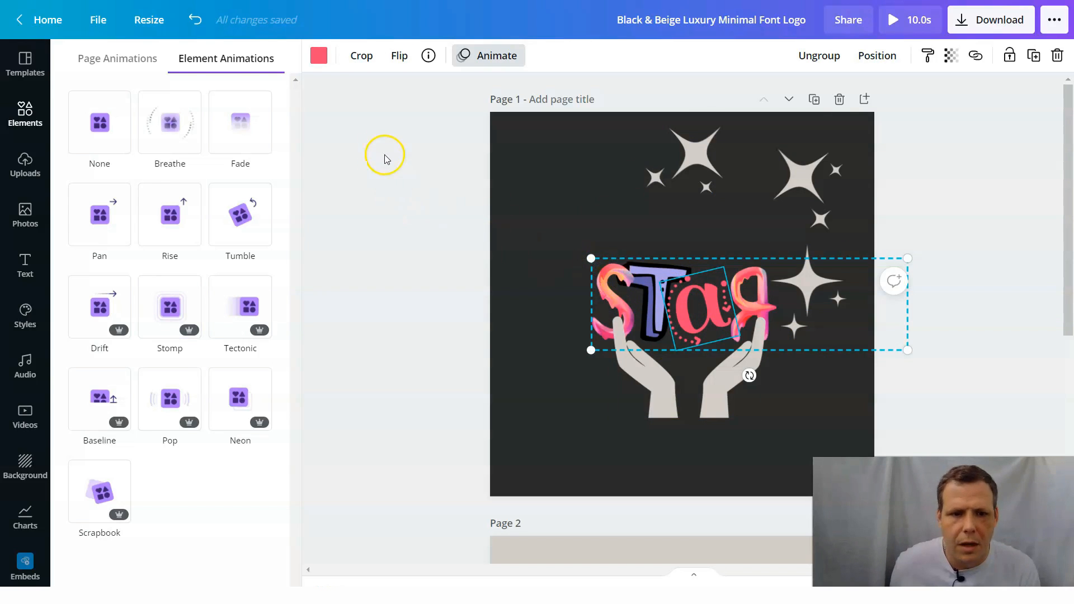
click(173, 219)
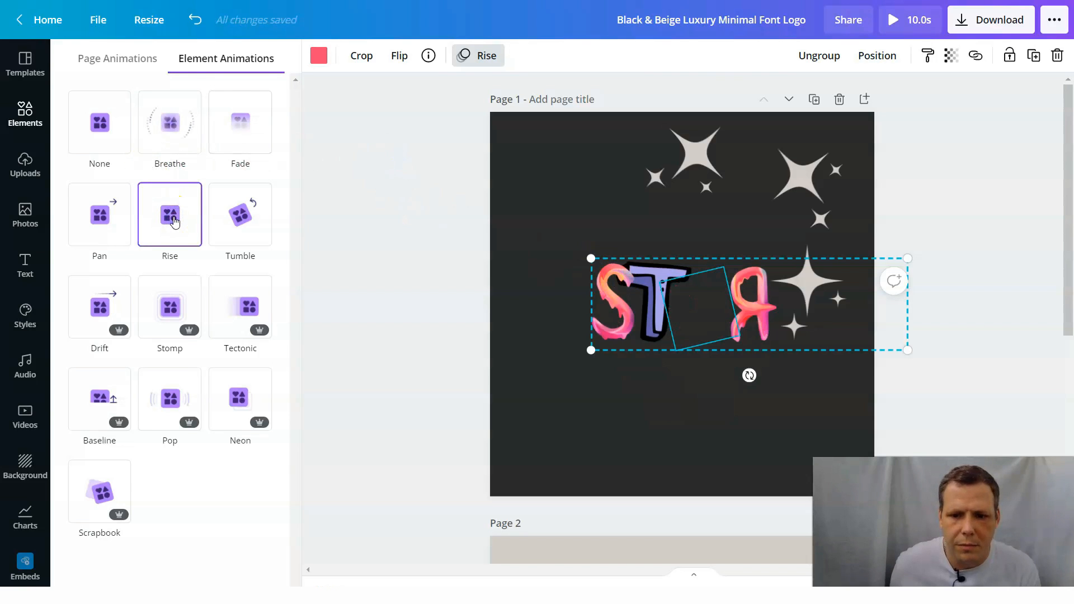
click(157, 214)
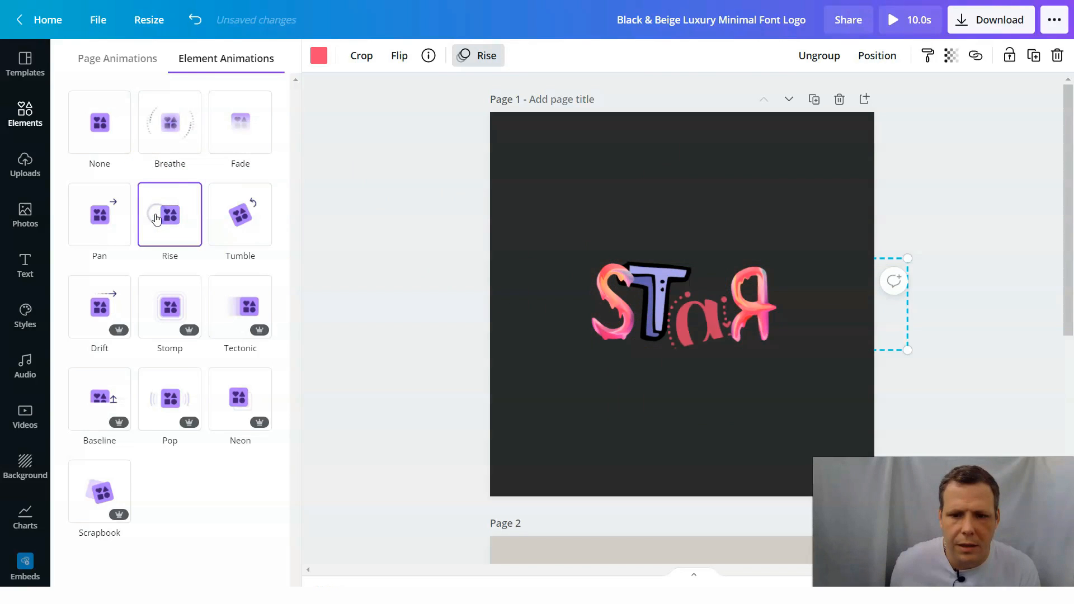
Apply the Pop animation to the sparkle graphic above the letters and the Drift photo animation to the letter S.
click(708, 161)
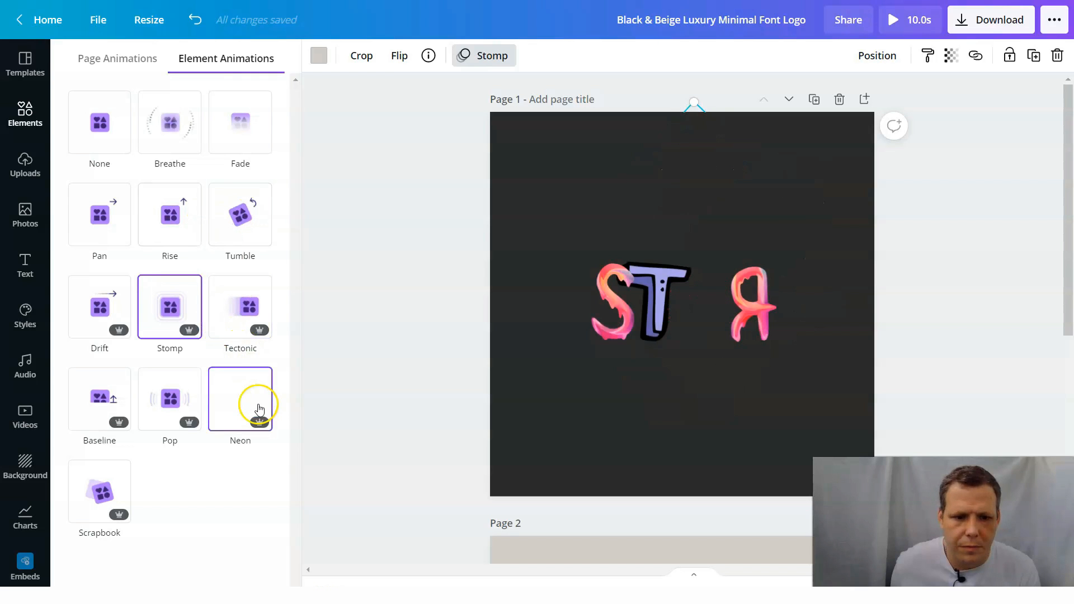
click(162, 412)
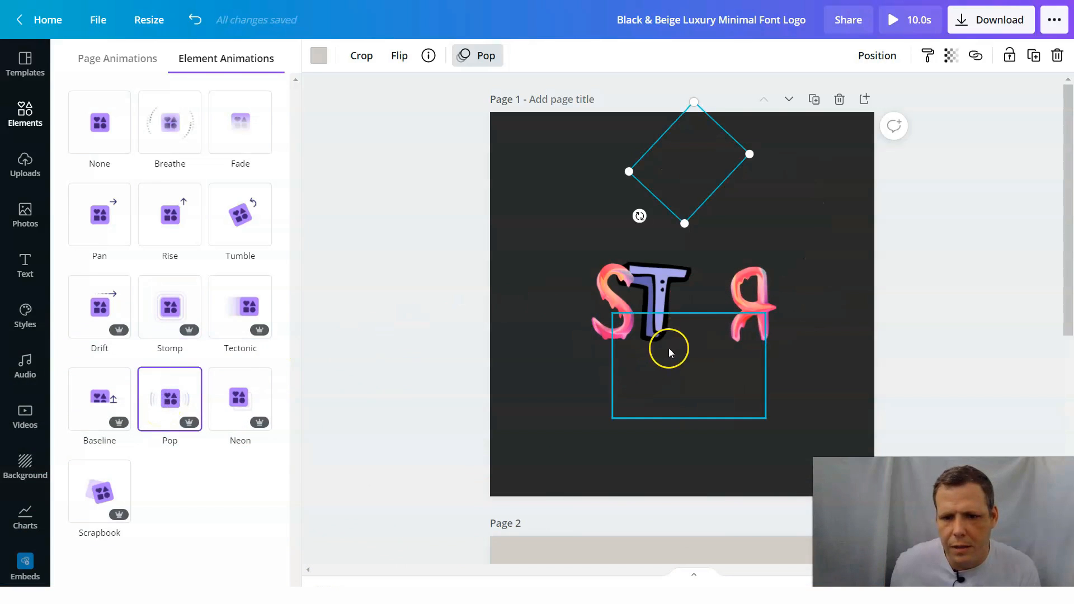
click(616, 293)
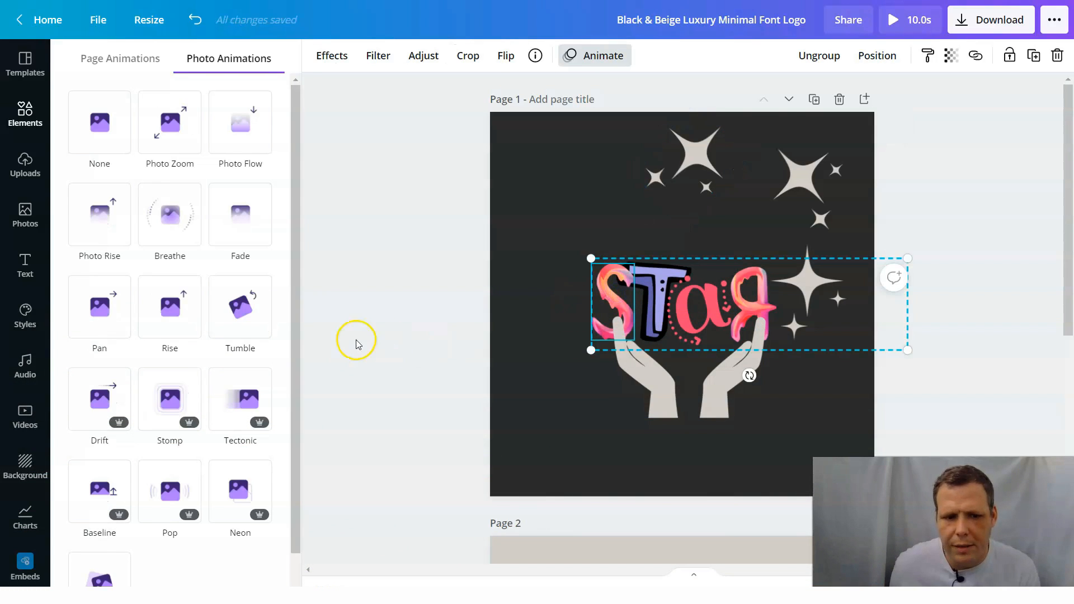
click(110, 390)
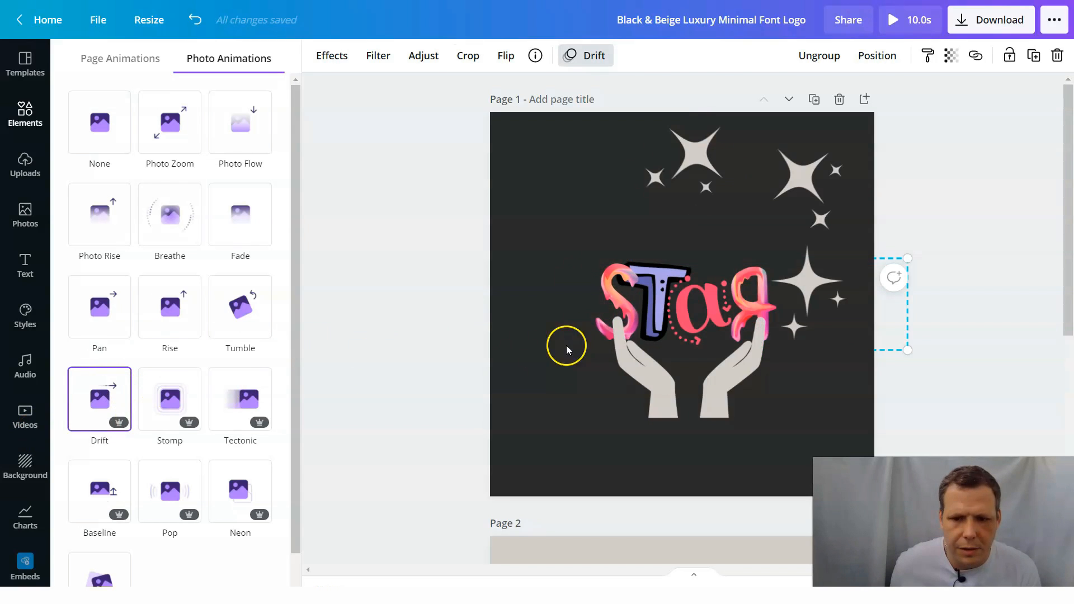
Apply the Drift photo animation to the letter R within the STaR letter group.
click(756, 304)
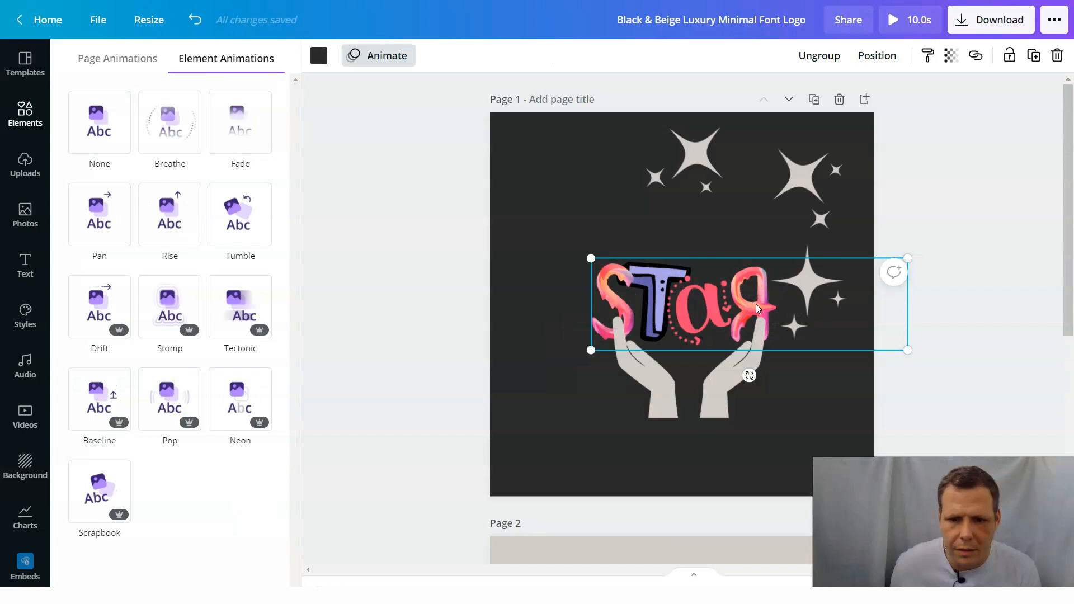
double_click(754, 304)
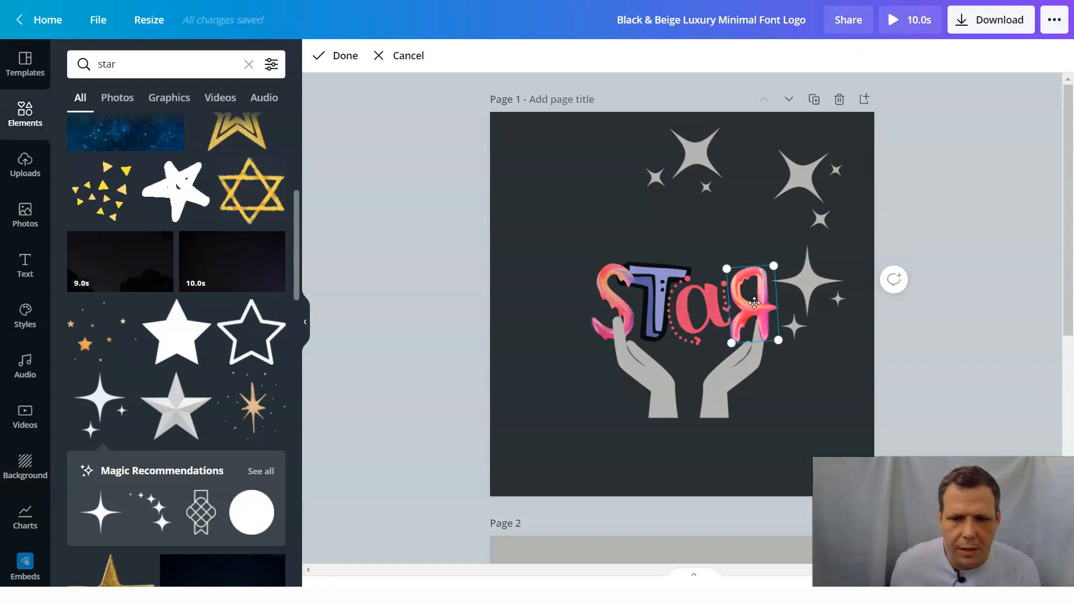
click(762, 362)
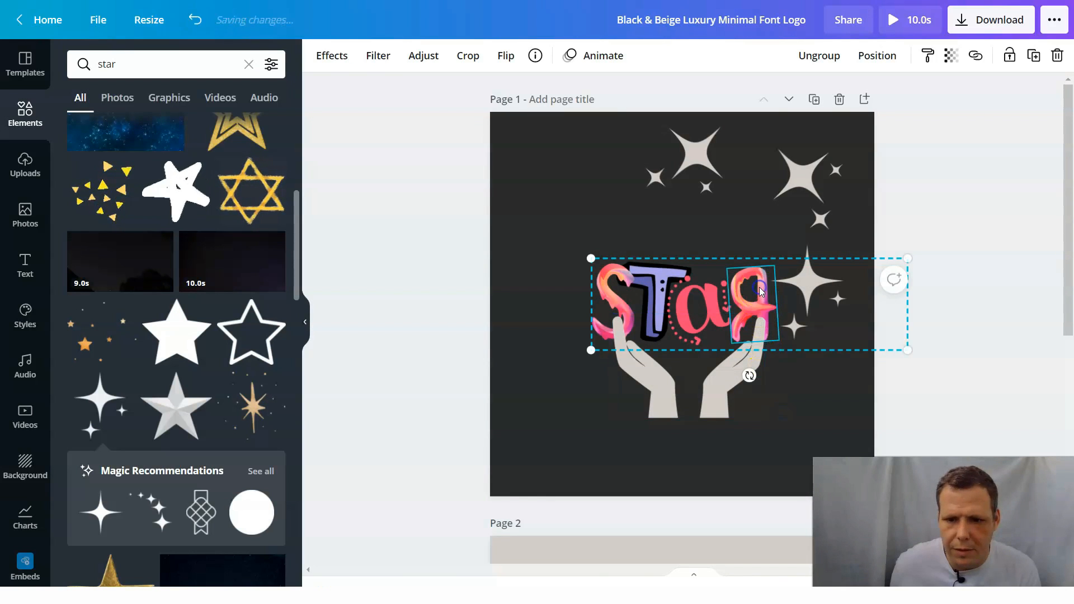
click(599, 56)
click(252, 311)
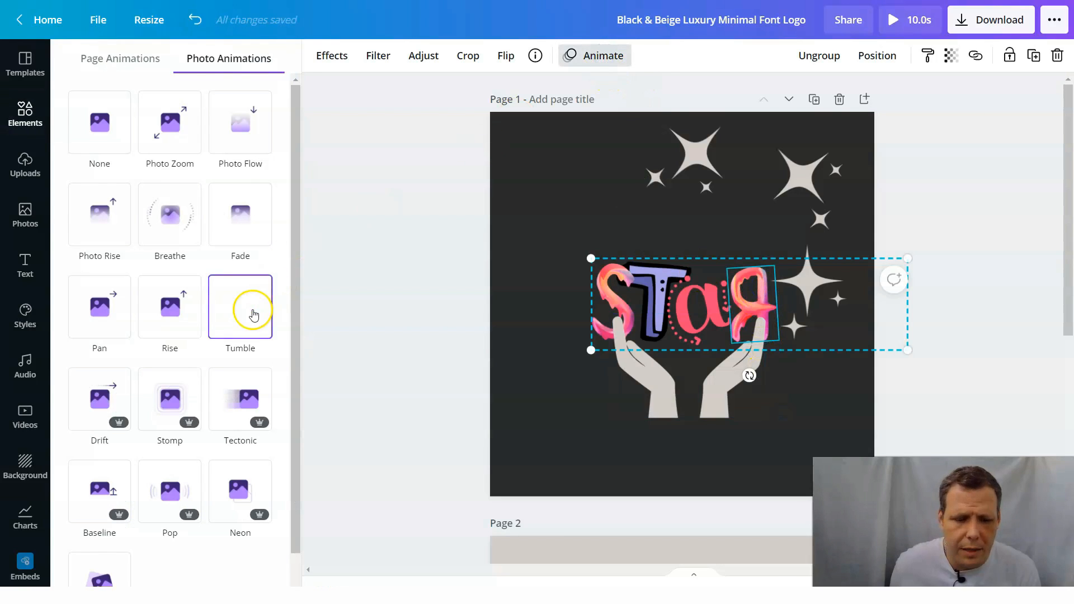
click(107, 396)
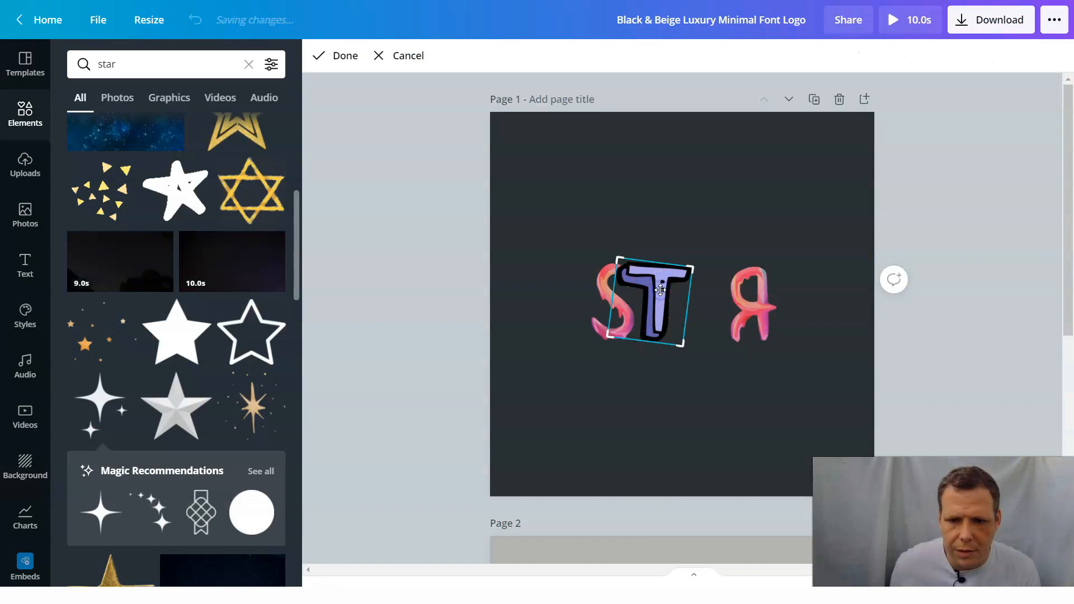
Apply the Rise element animation to the letter T within the STaR letter group.
double_click(661, 292)
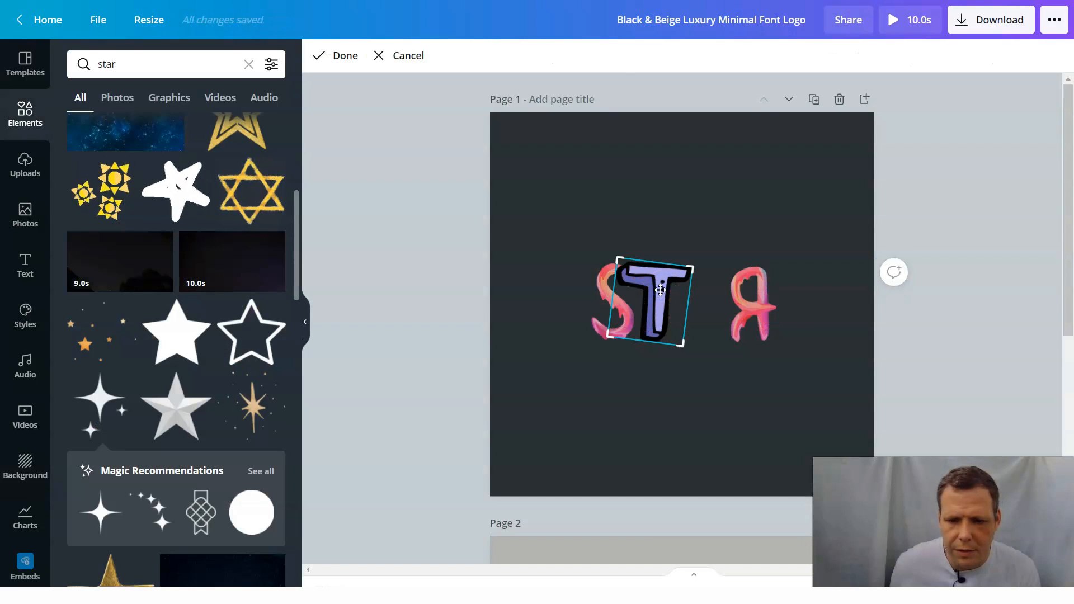
click(670, 214)
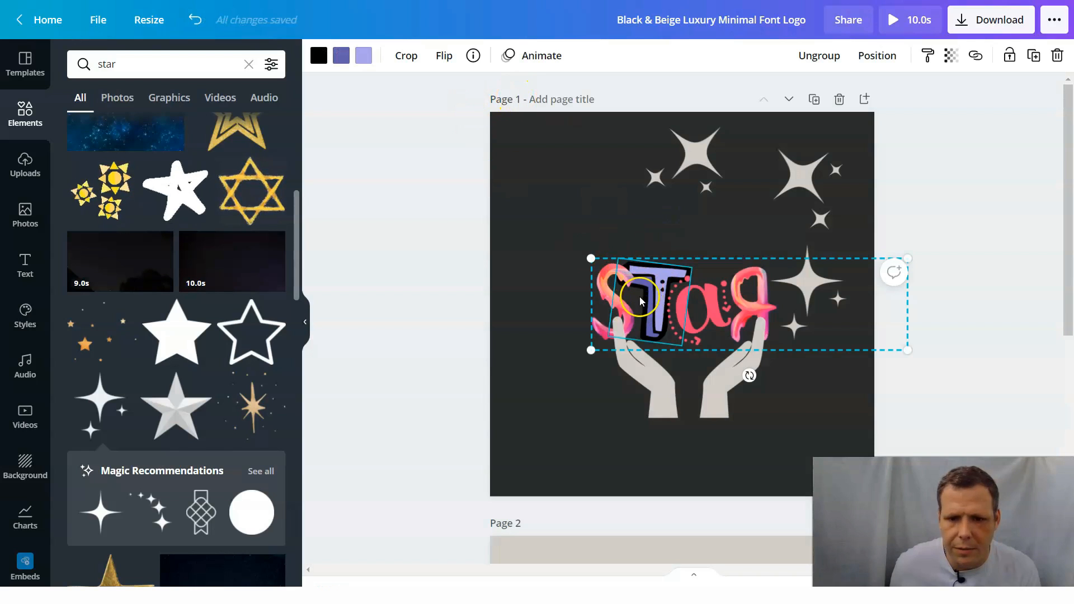
click(545, 56)
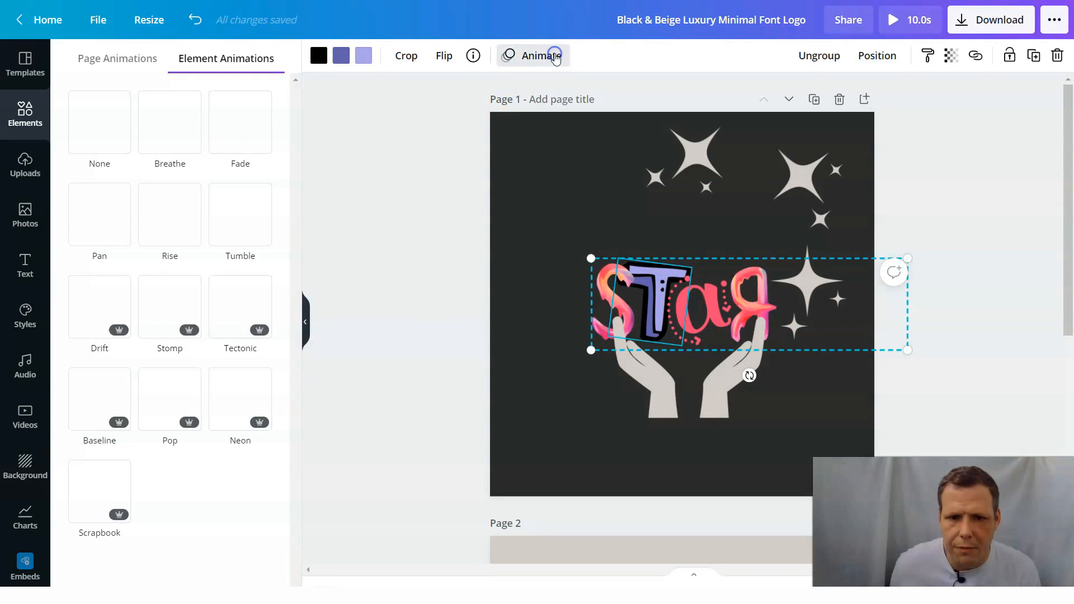
click(170, 234)
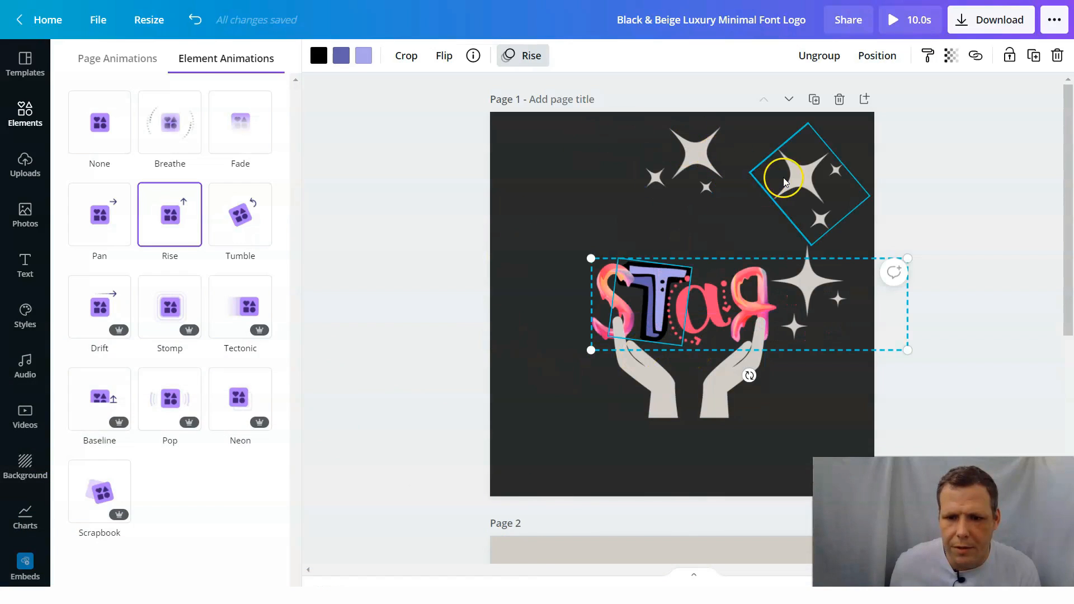
Apply the Rise element animation to the sparkle graphic in the upper-right corner of the design.
double_click(783, 178)
click(682, 217)
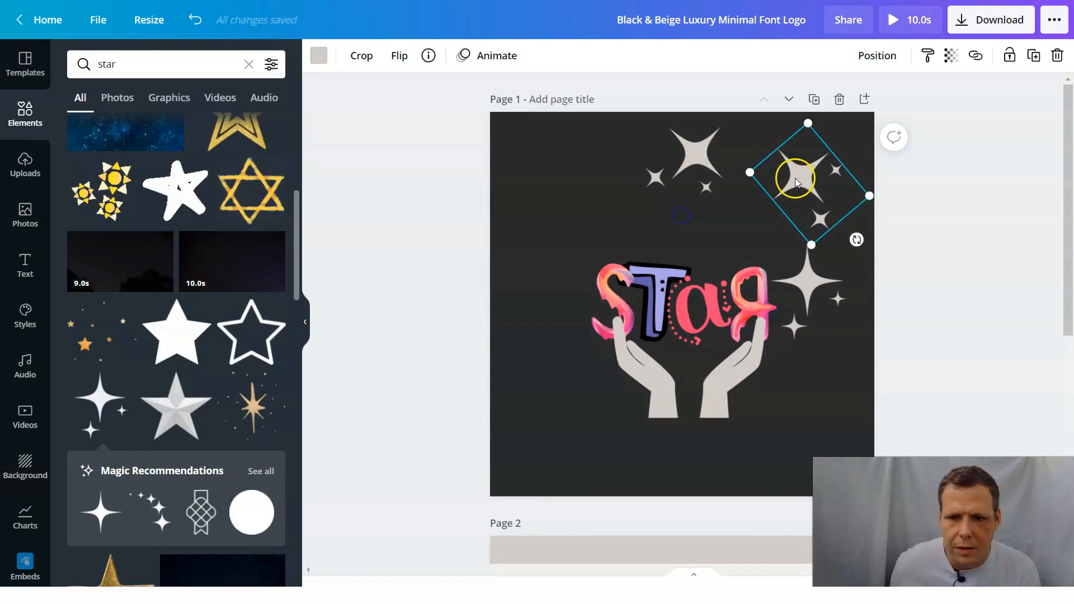
click(477, 54)
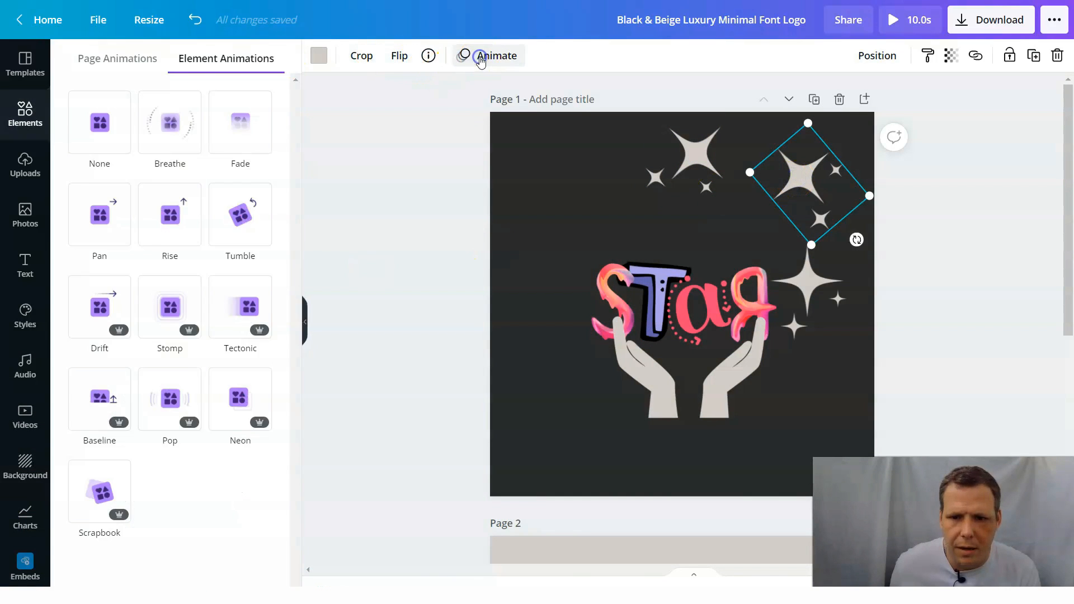
click(181, 417)
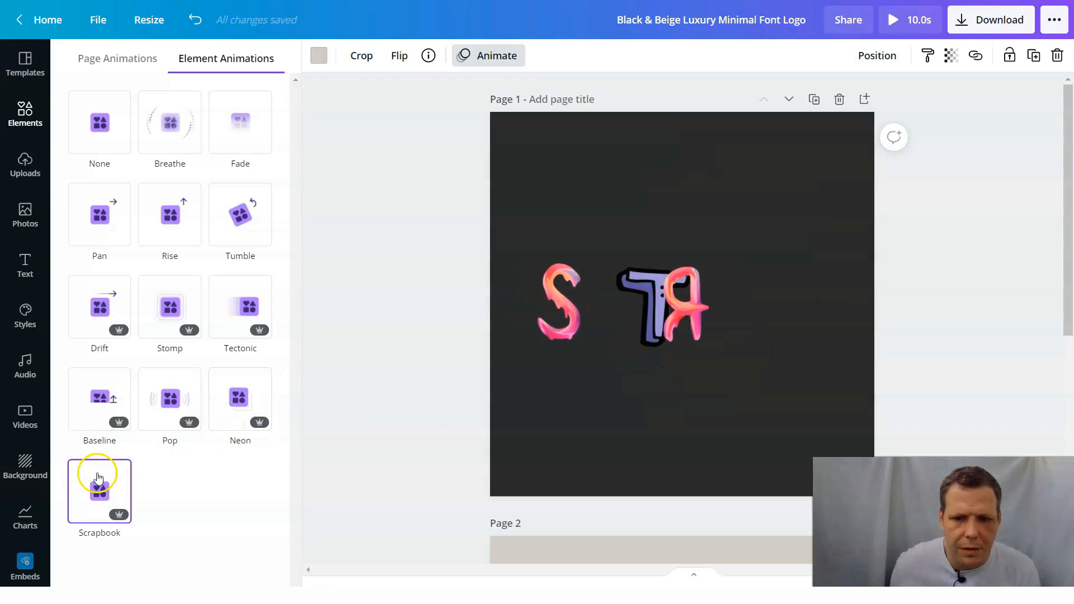
click(164, 221)
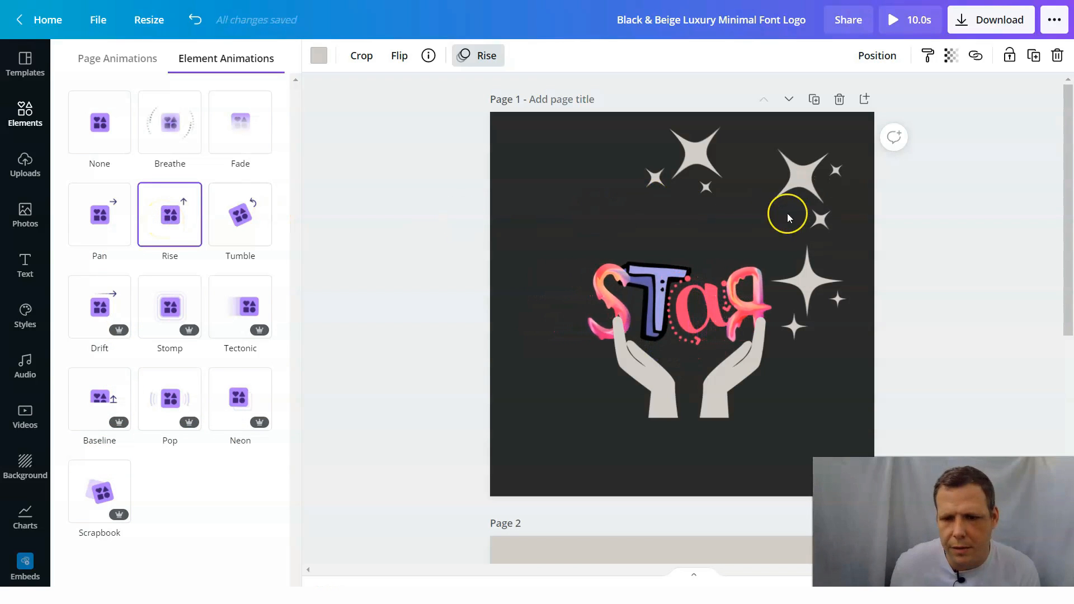
Recolor the upper-right sparkle graphic with the purple default color.
click(797, 182)
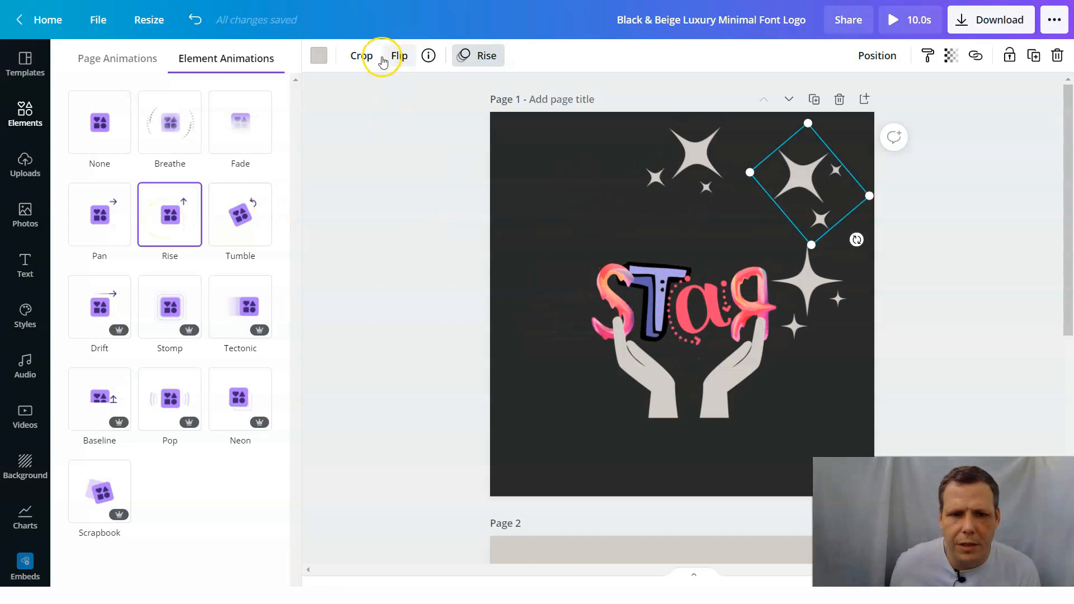
click(318, 56)
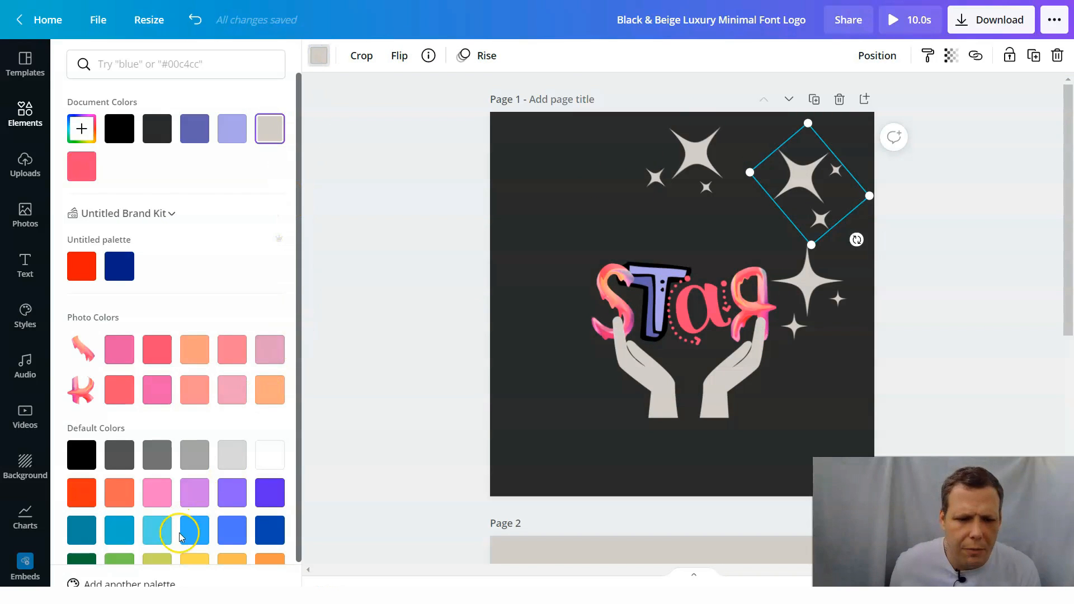
click(247, 497)
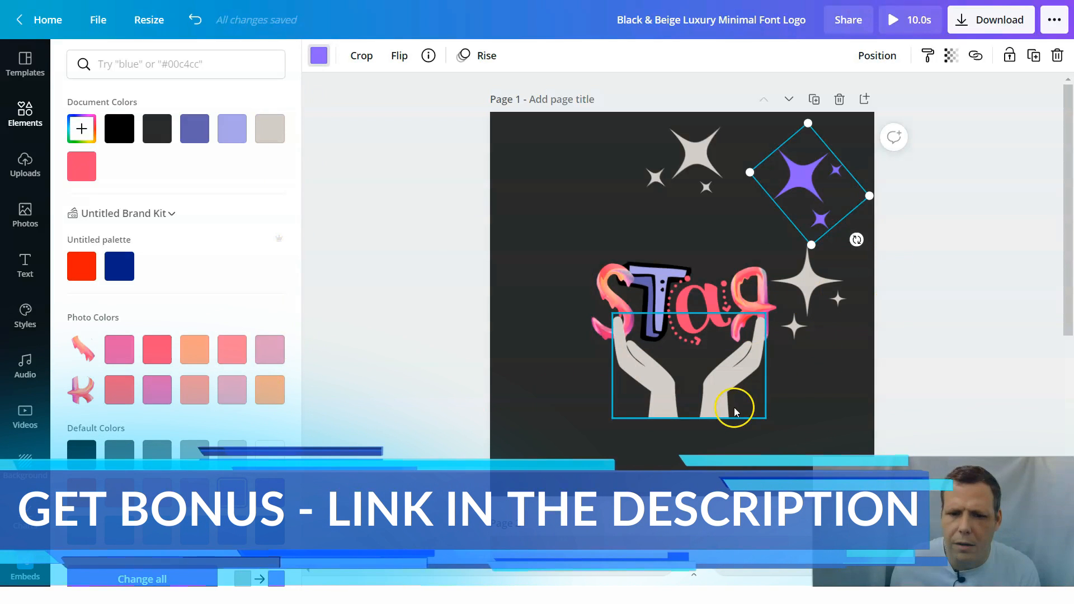
click(537, 198)
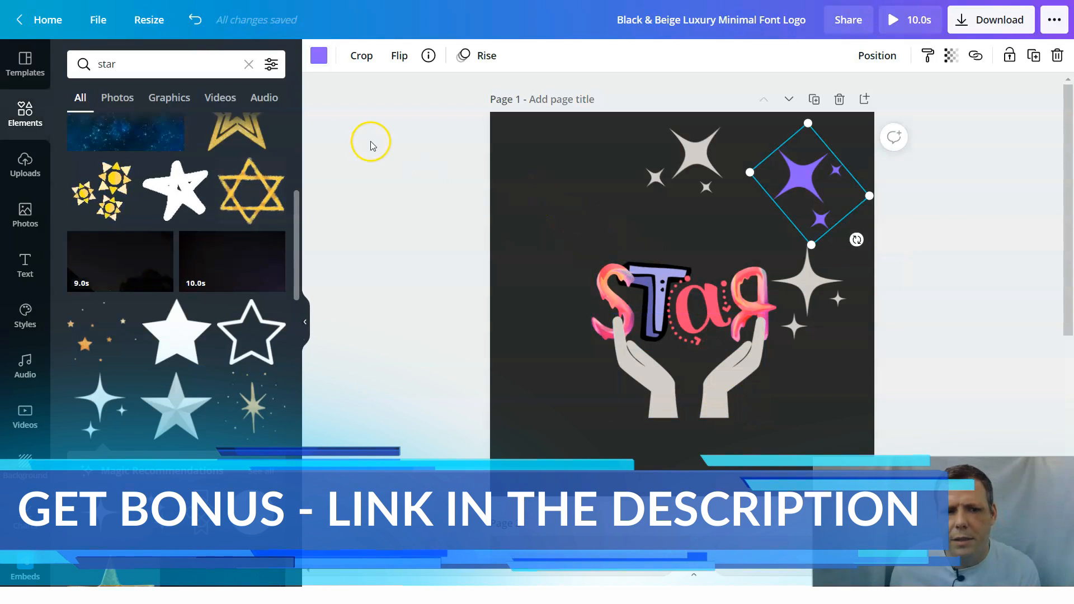
Add a heading below the hands with the text PRODUCTIONS.
click(25, 269)
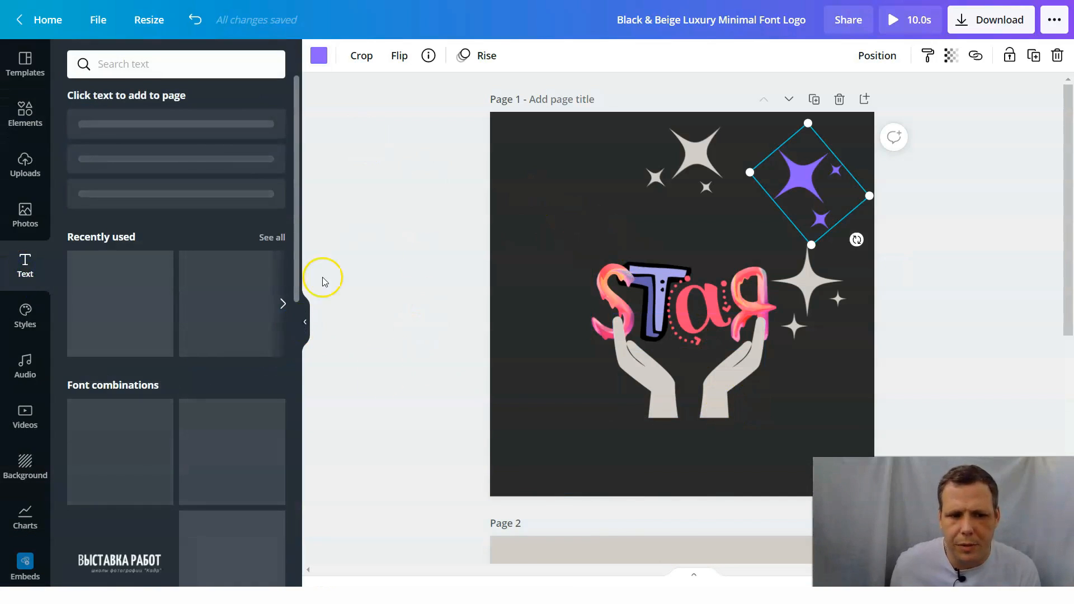
drag(150, 141, 653, 454)
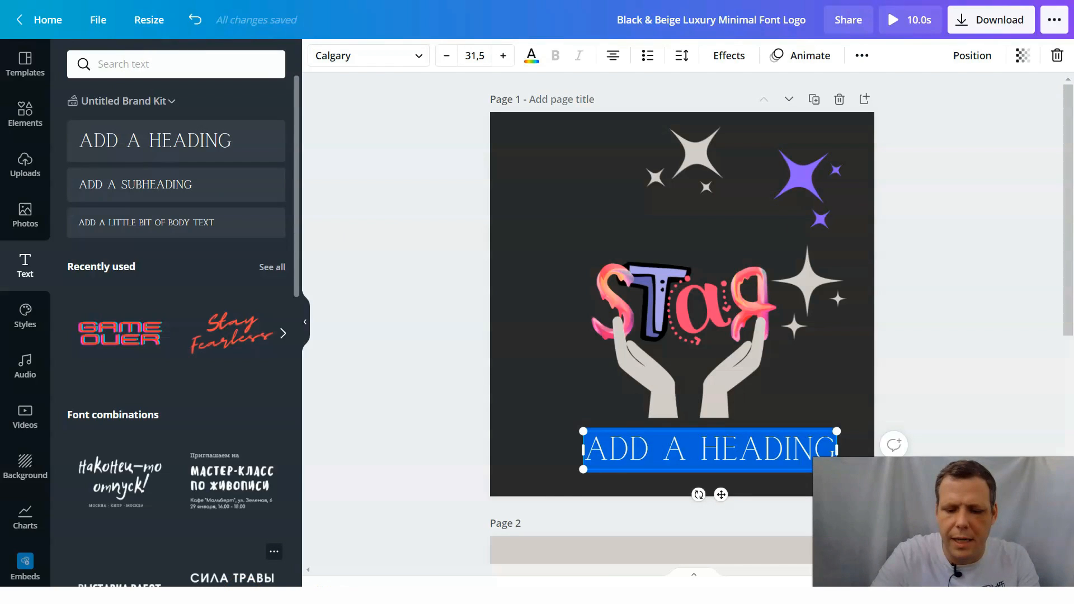
text(PRODUCT)
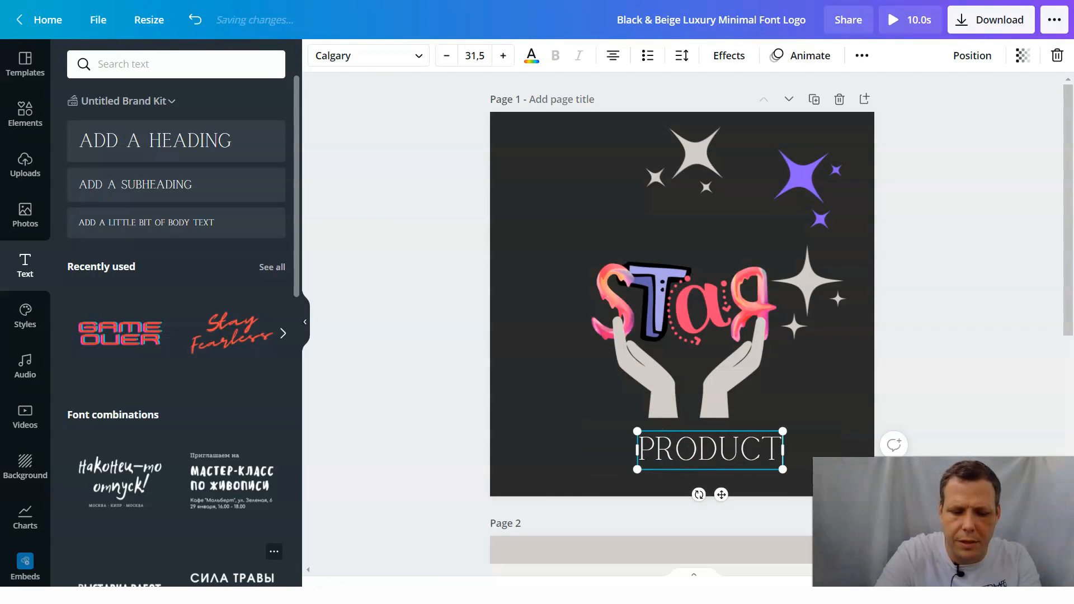
text(IONS)
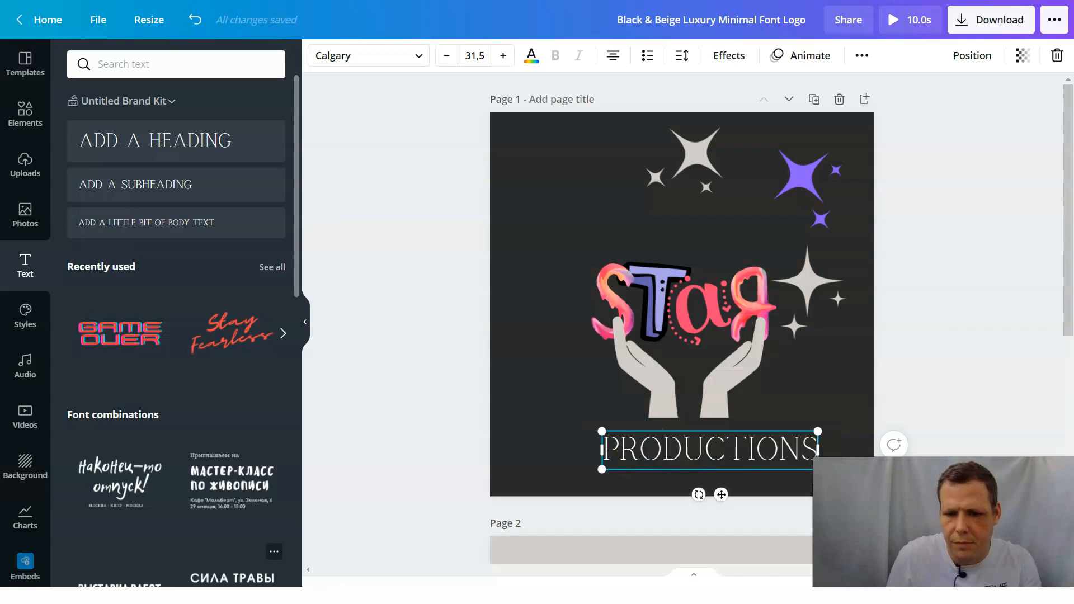
Set the heading below the hands in the Eczar SemiBold font and recolor it with the light orange photo color.
click(400, 55)
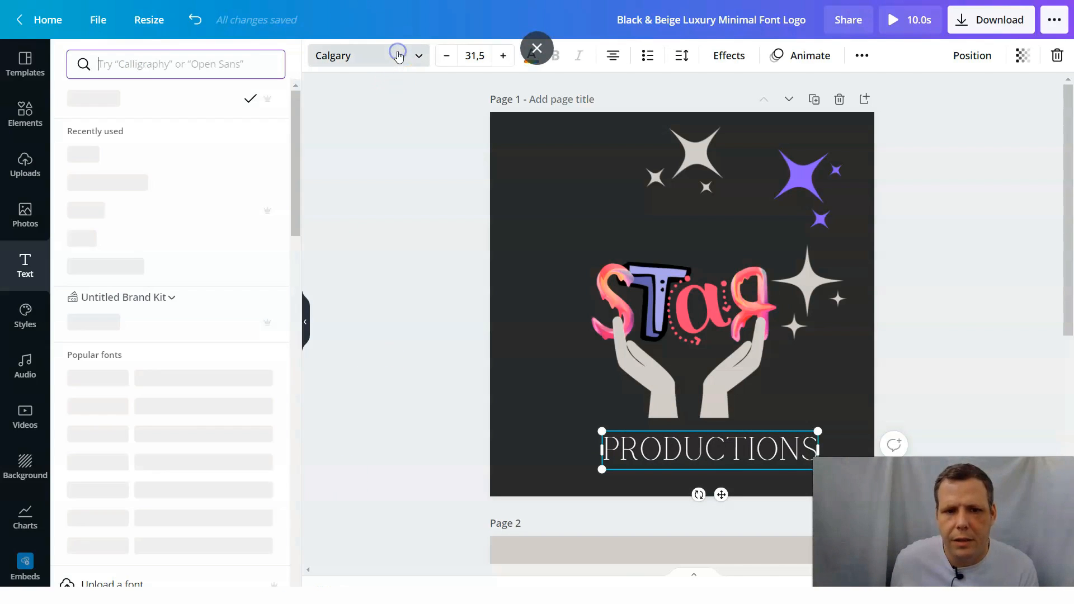
click(101, 191)
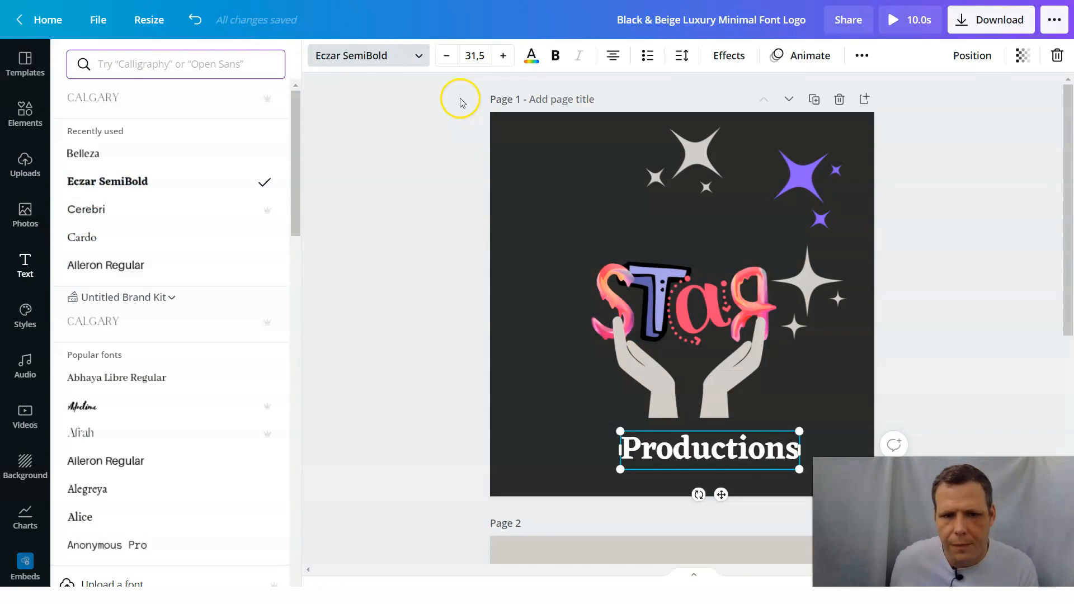
click(530, 57)
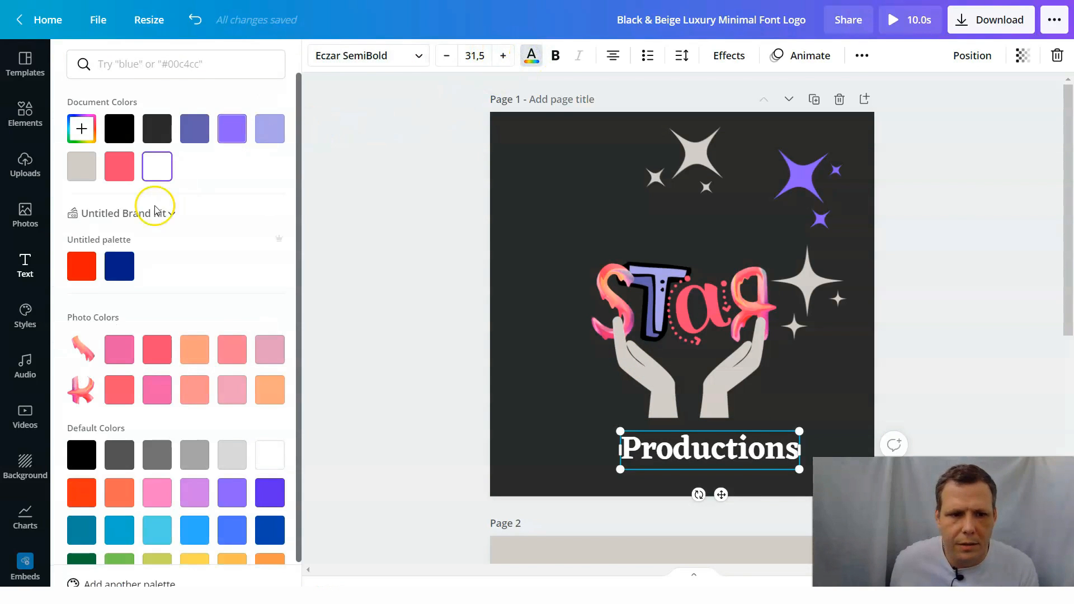
click(193, 351)
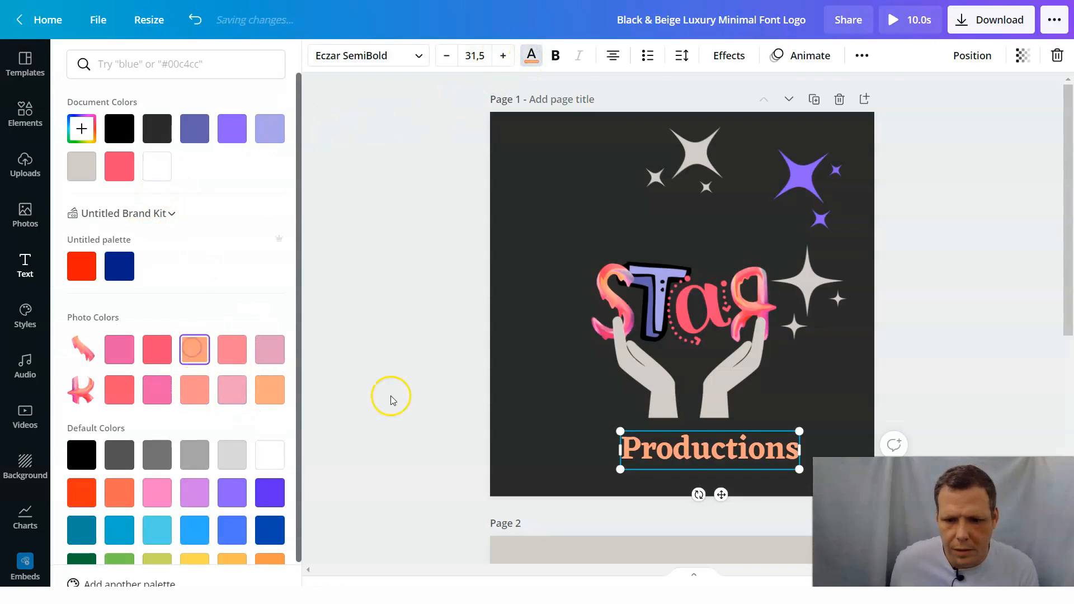
Move the Productions heading up and centre it directly beneath the two hands.
drag(721, 495, 692, 483)
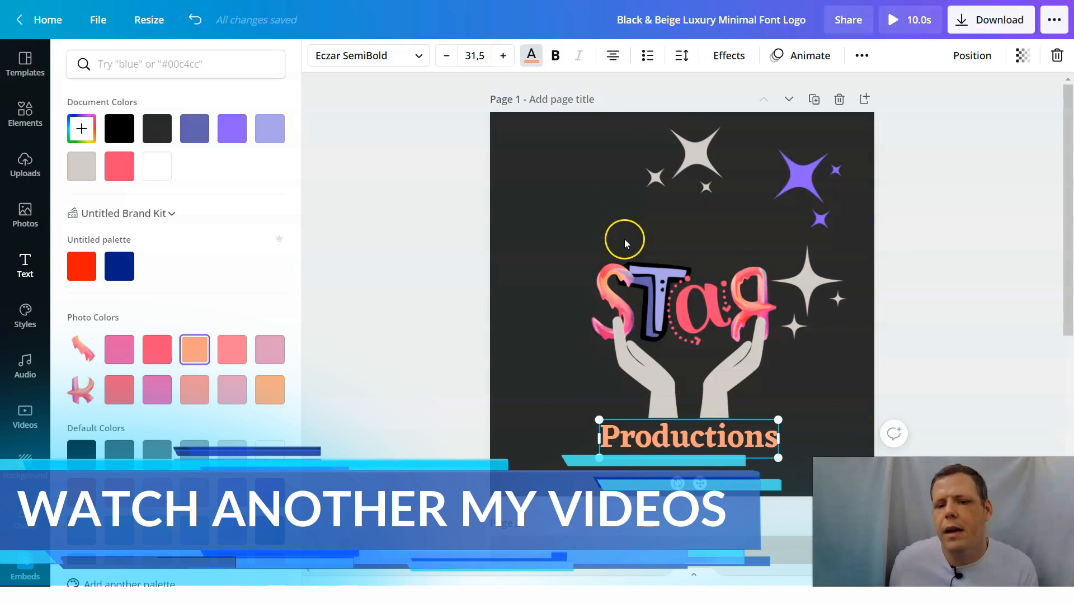
click(550, 179)
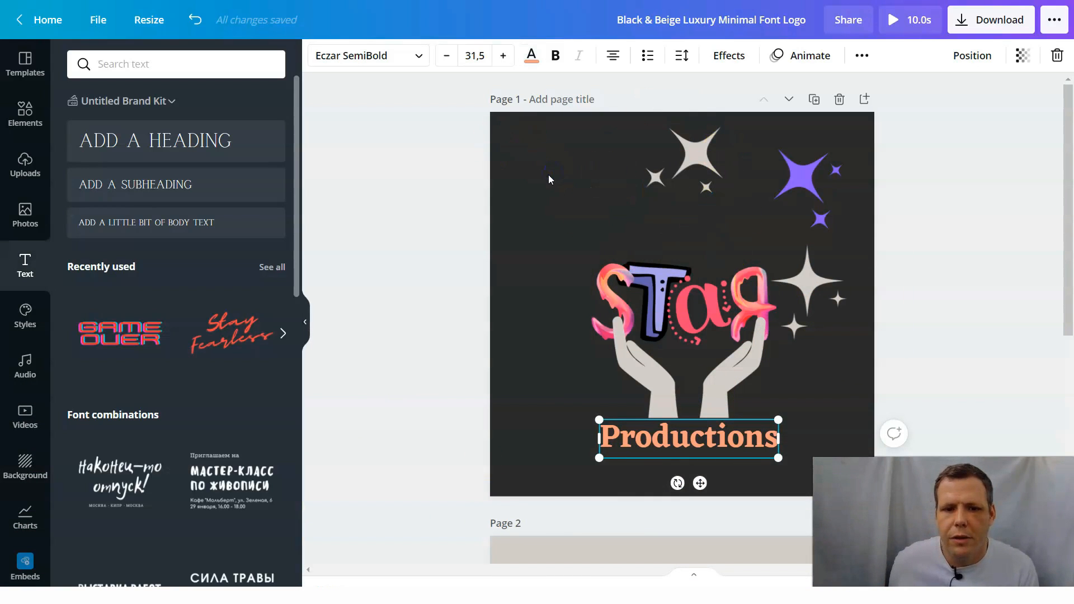
Preview the Block page animation, and apply the Breathe animation to the whole logo page.
click(549, 178)
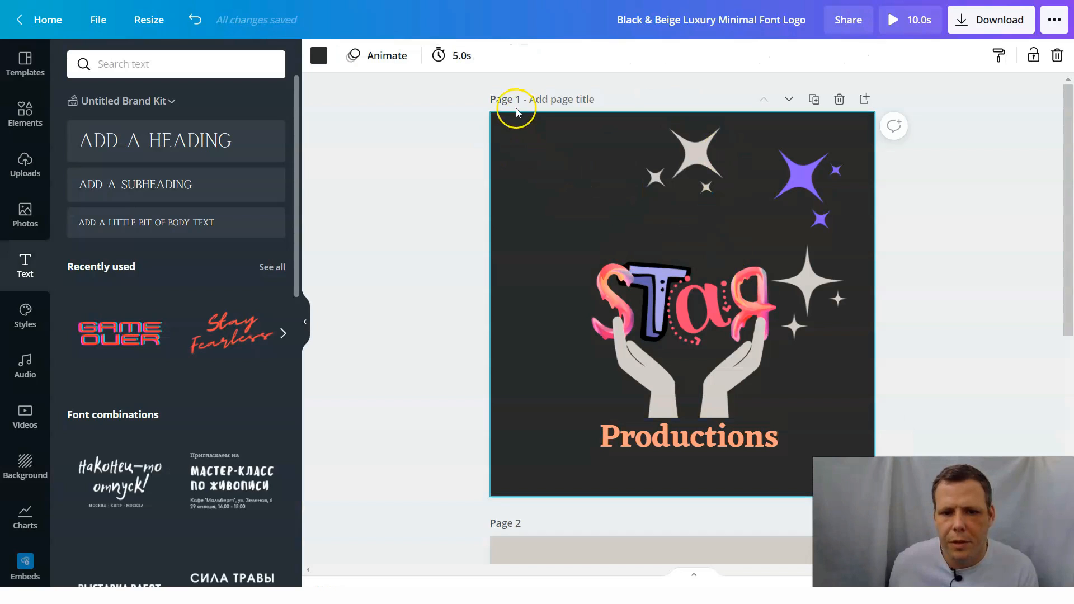
click(387, 57)
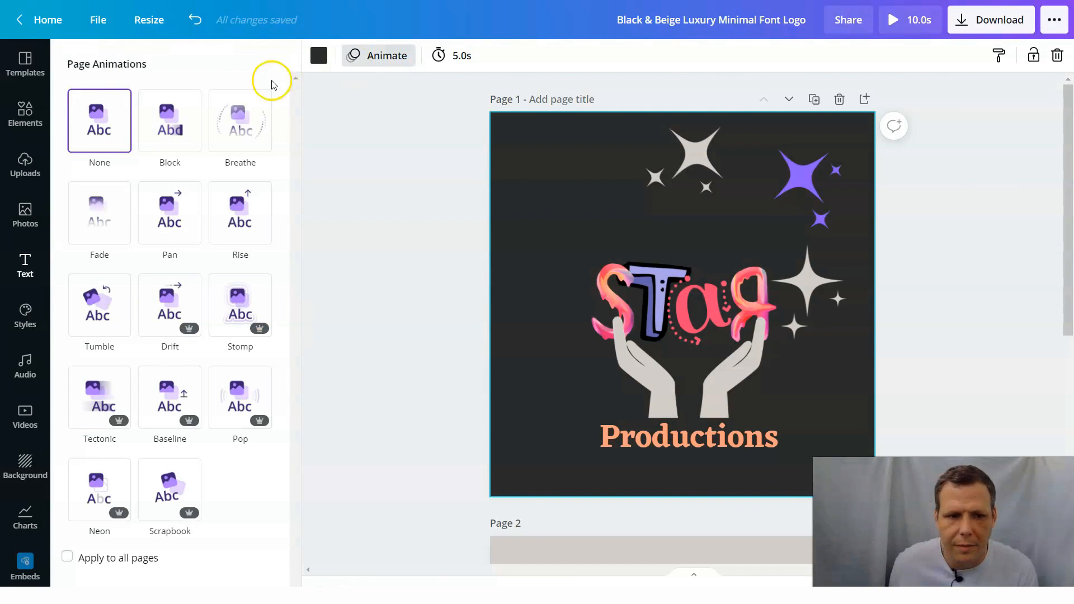
mouse_move(179, 128)
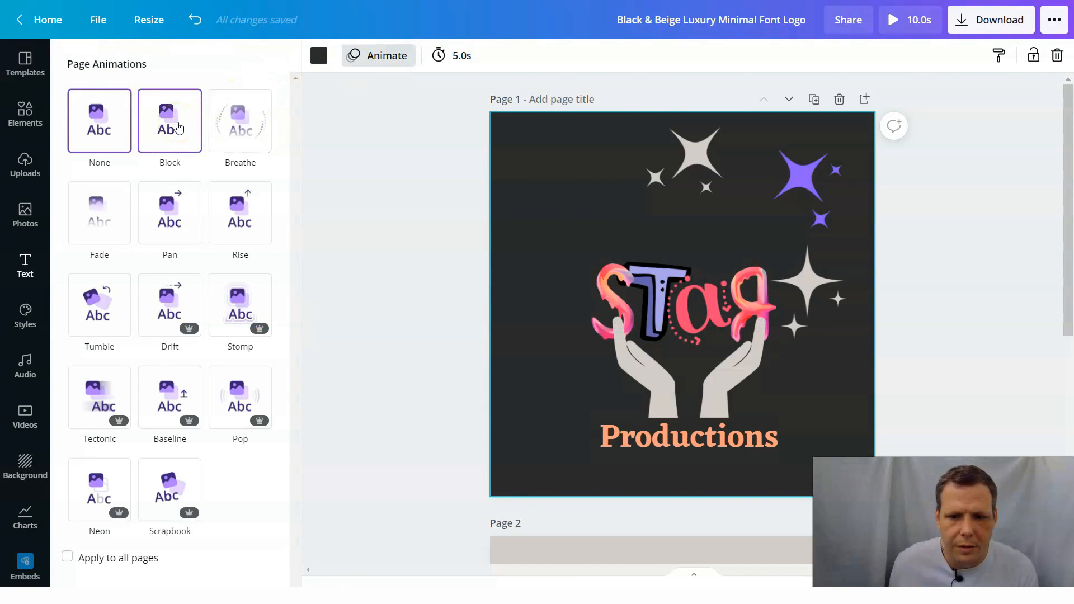
mouse_move(256, 145)
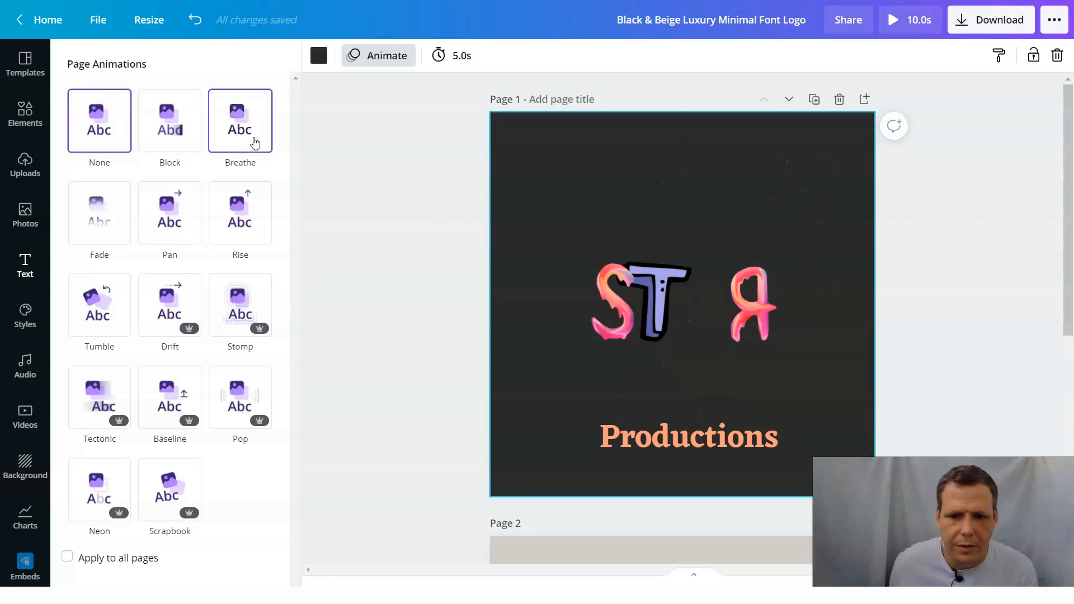
click(254, 143)
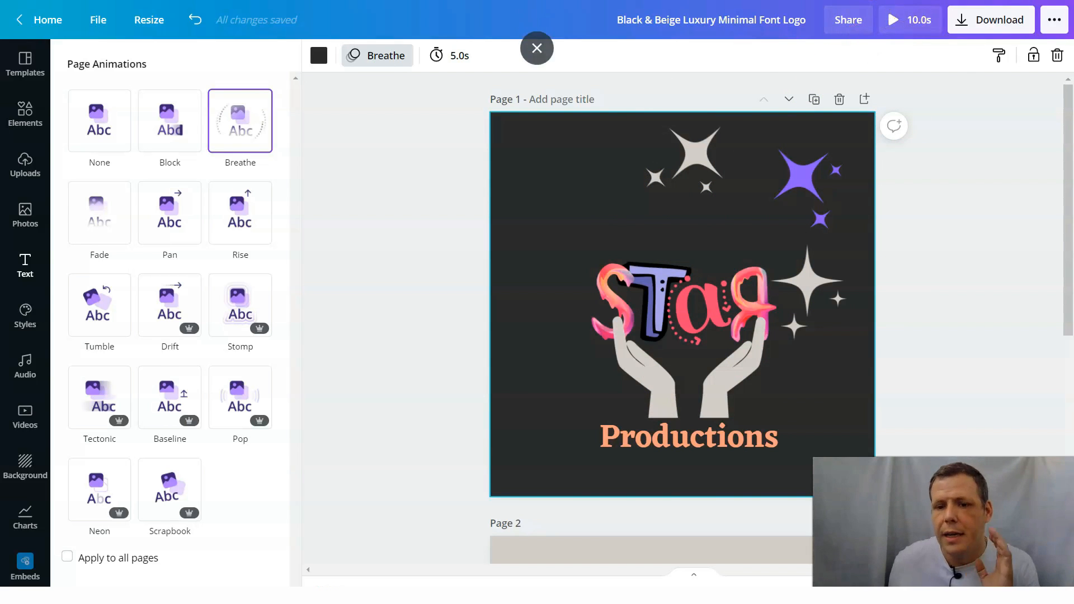
Delete the blank beige second page from the design.
scroll(913, 184, down, 5)
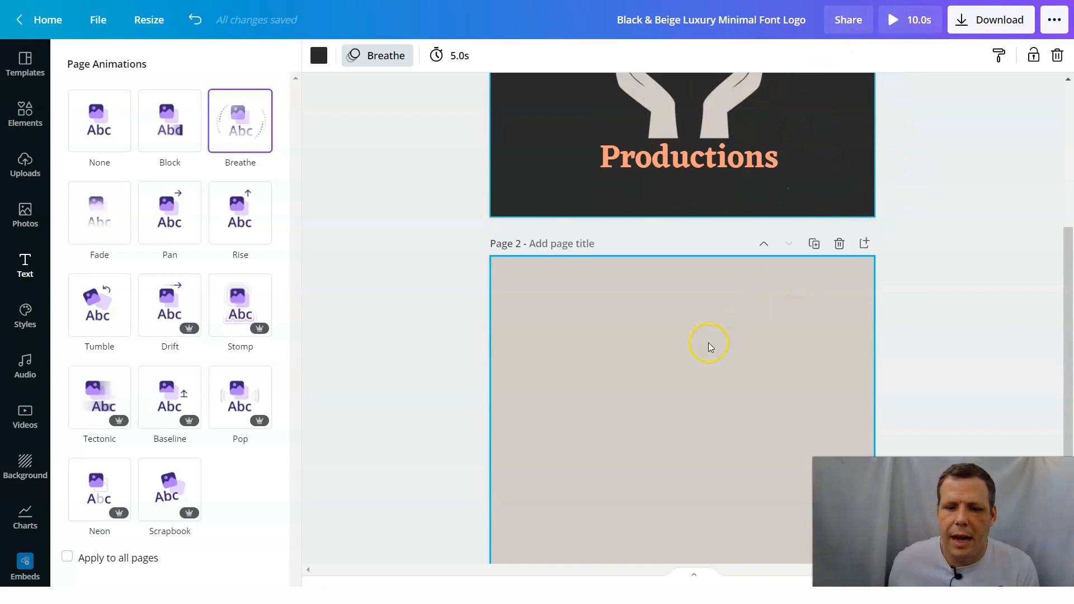
click(839, 244)
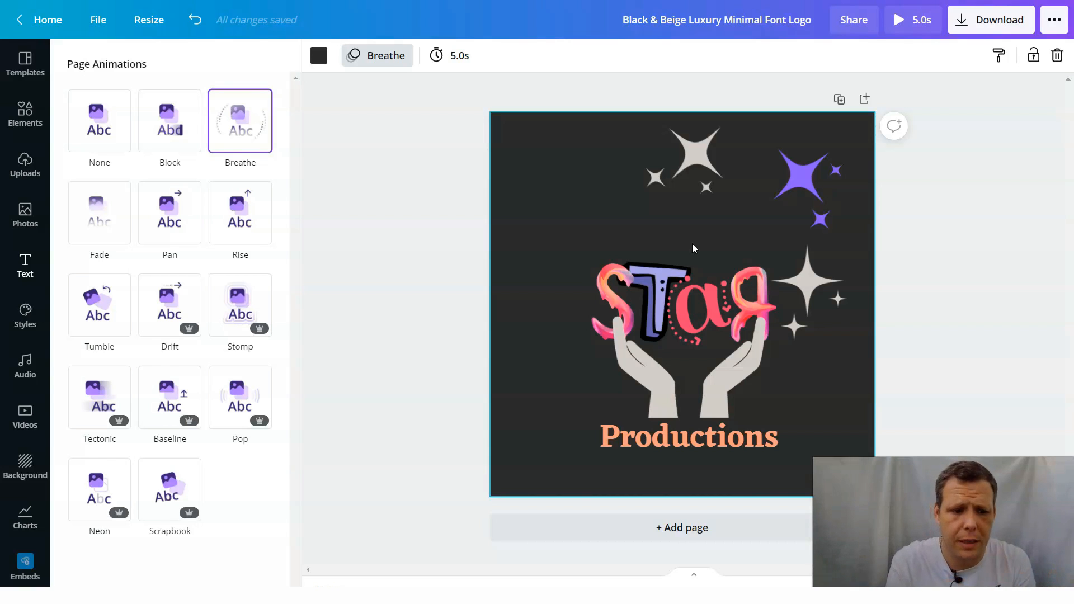
Look through the audio and video libraries and the other content sources available for the design.
click(25, 364)
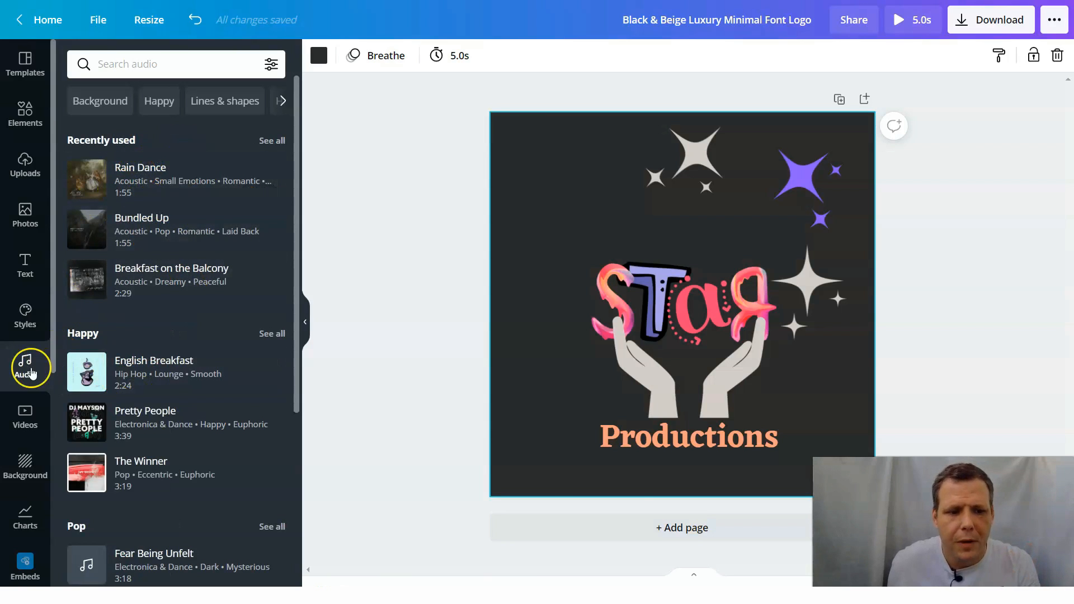
click(23, 425)
scroll(23, 425, down, 1)
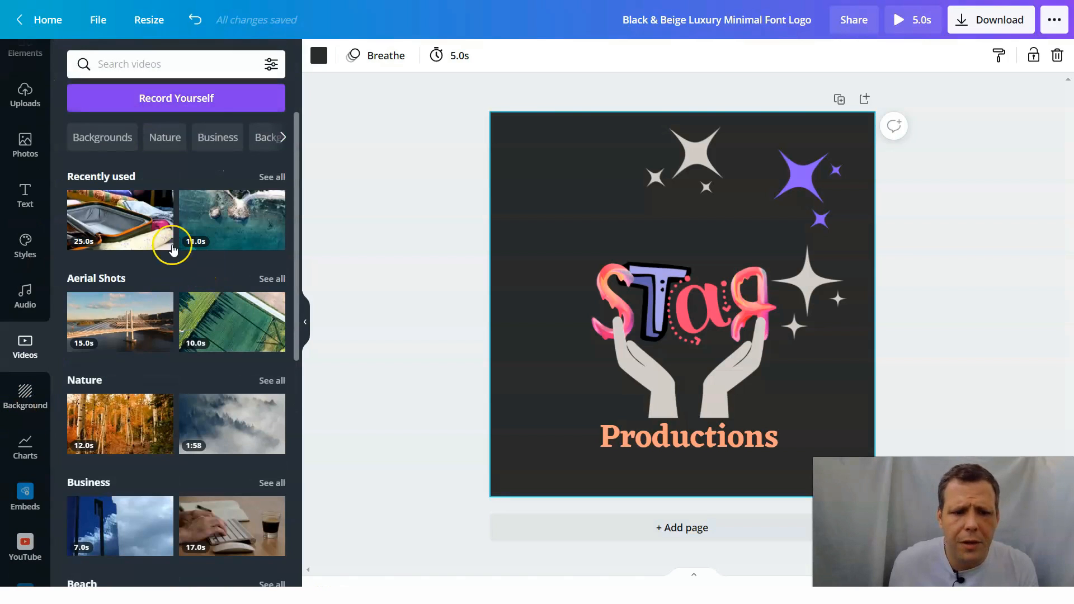
scroll(35, 203, up, 1)
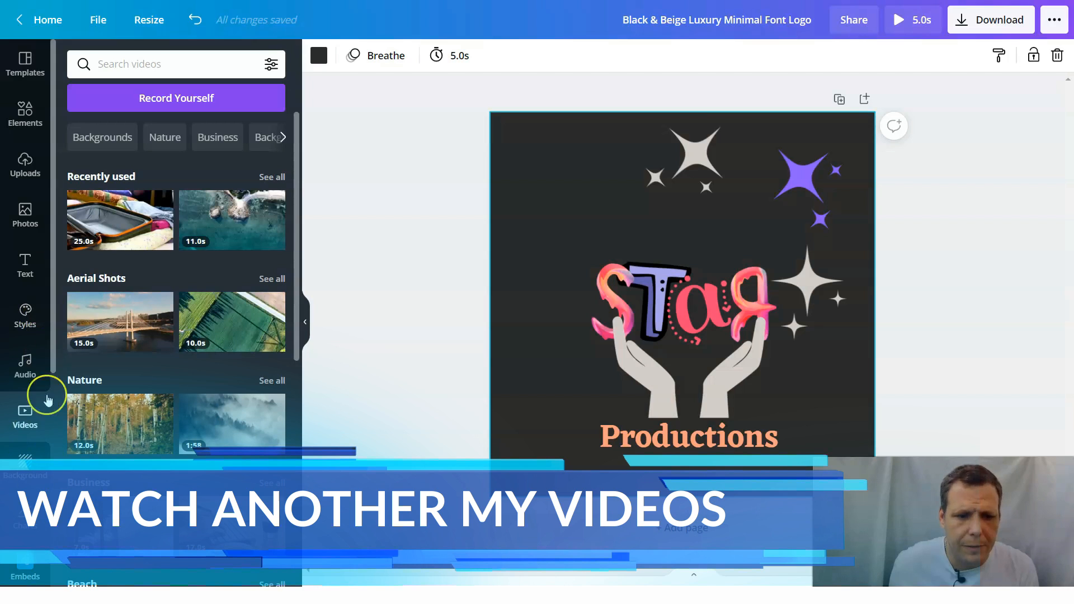
scroll(8, 366, down, 5)
scroll(26, 347, down, 1)
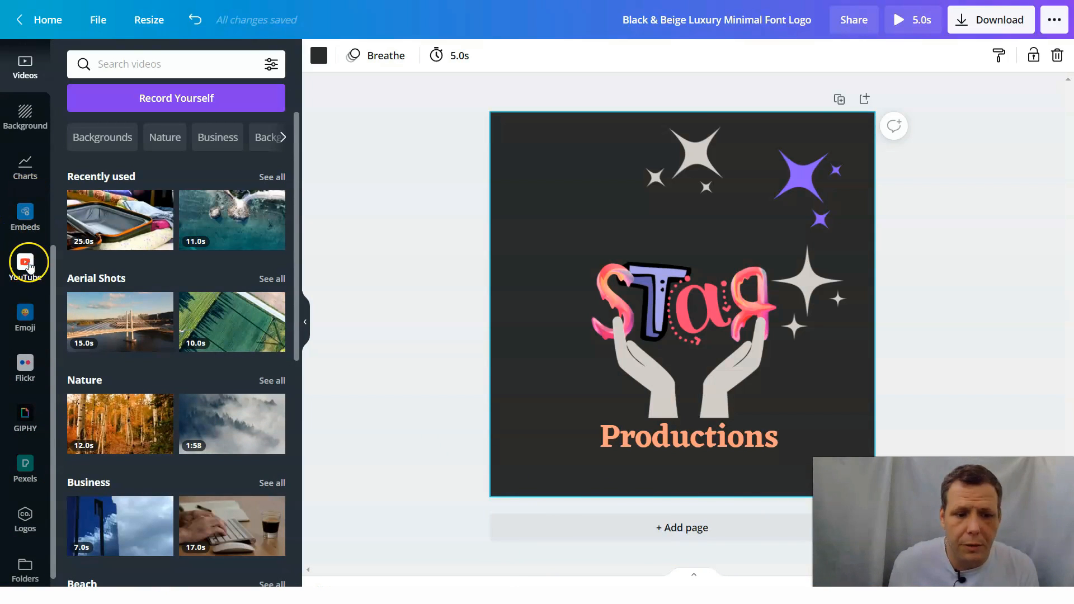
scroll(25, 263, down, 1)
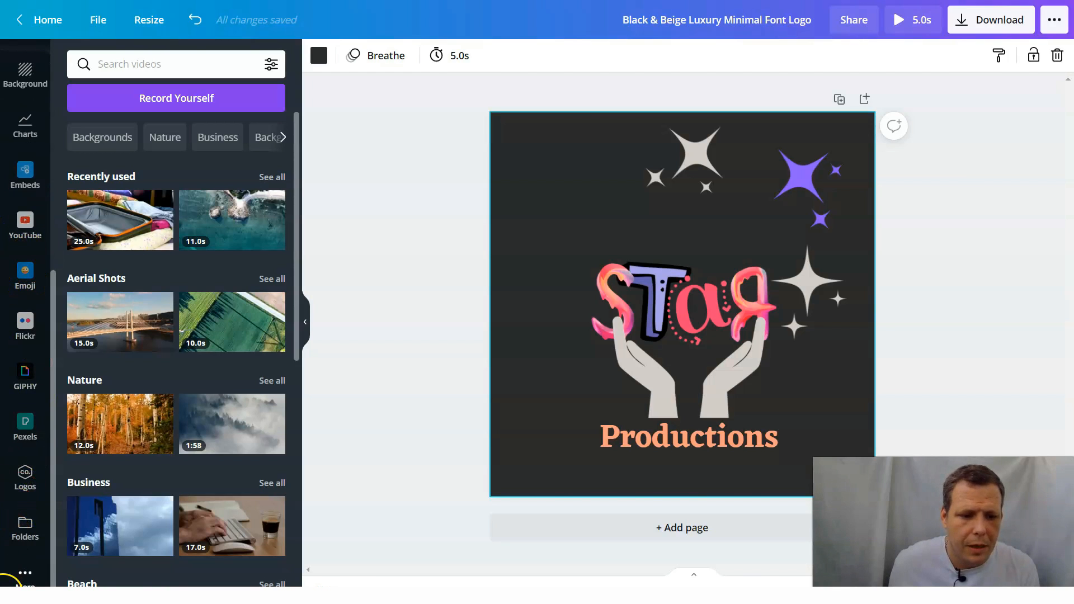
Examine the available apps and integrations, including the Embeds option for adding online media by web link.
click(17, 581)
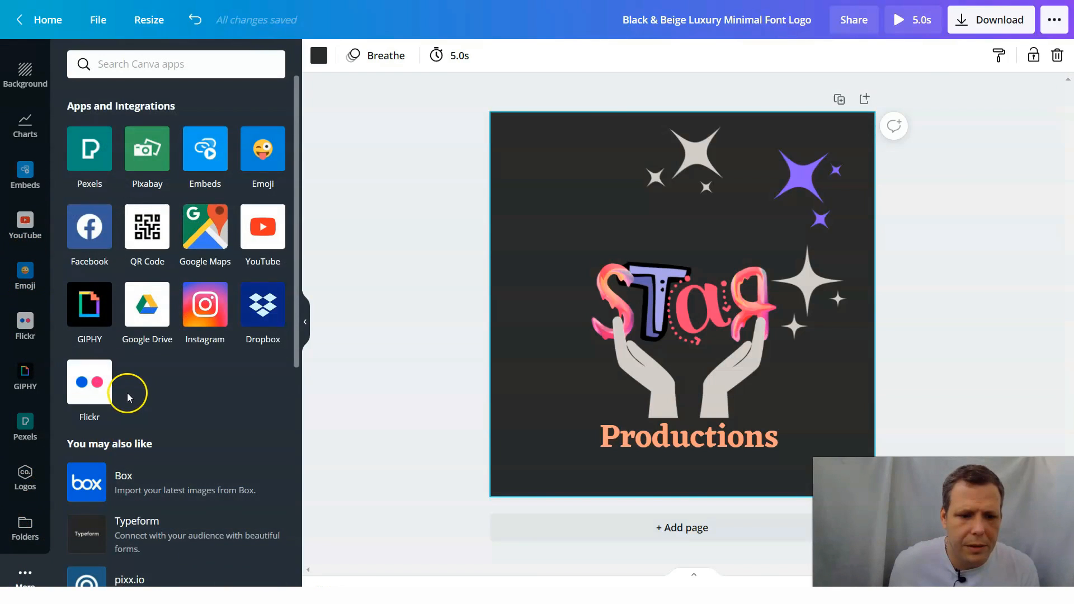
scroll(126, 393, down, 5)
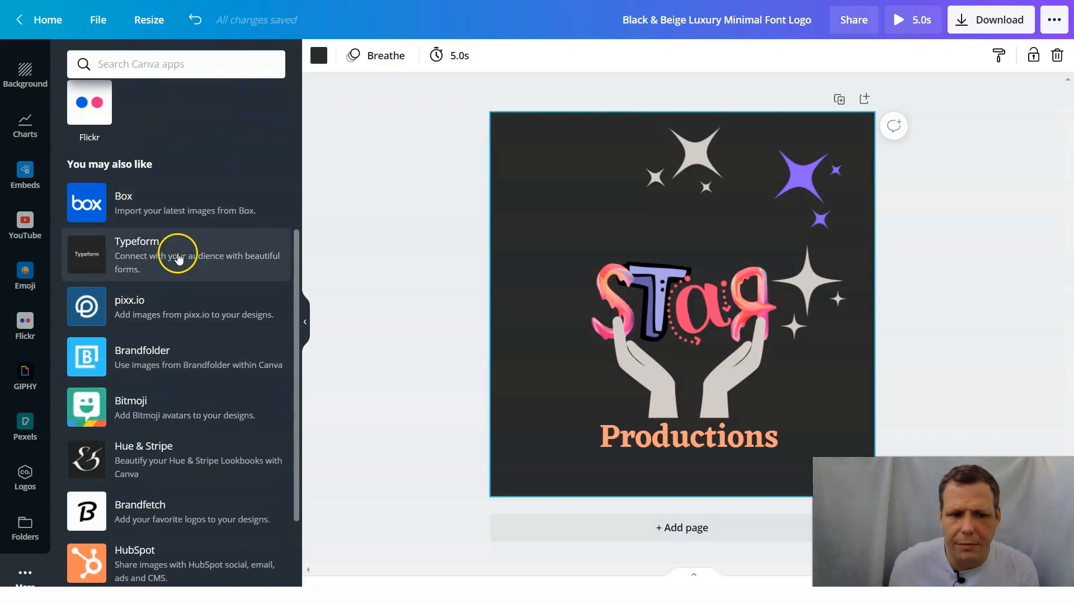
scroll(176, 347, down, 3)
scroll(190, 335, up, 6)
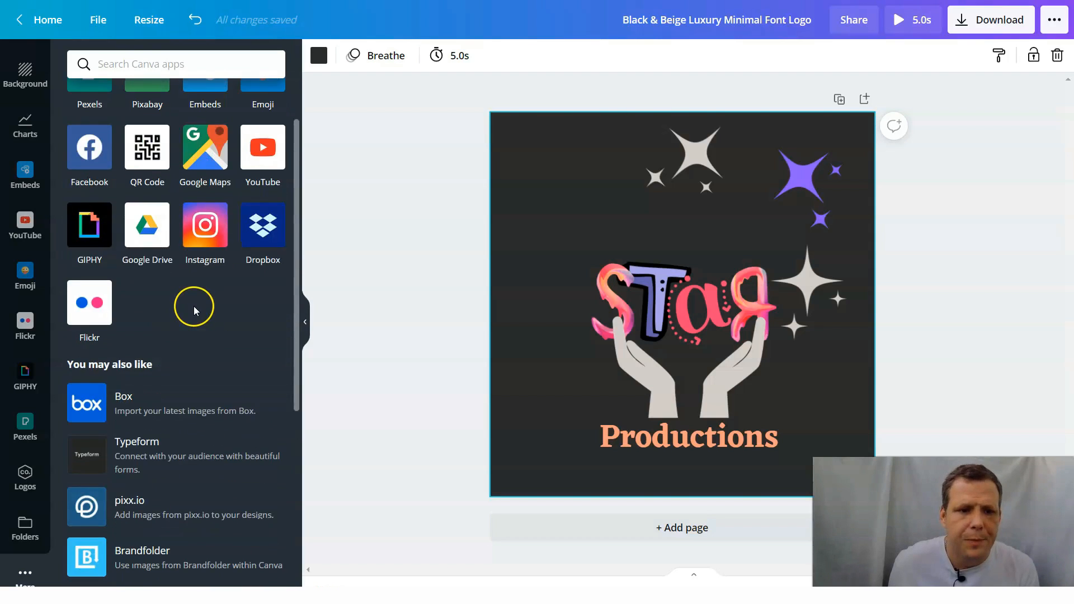
scroll(193, 306, up, 2)
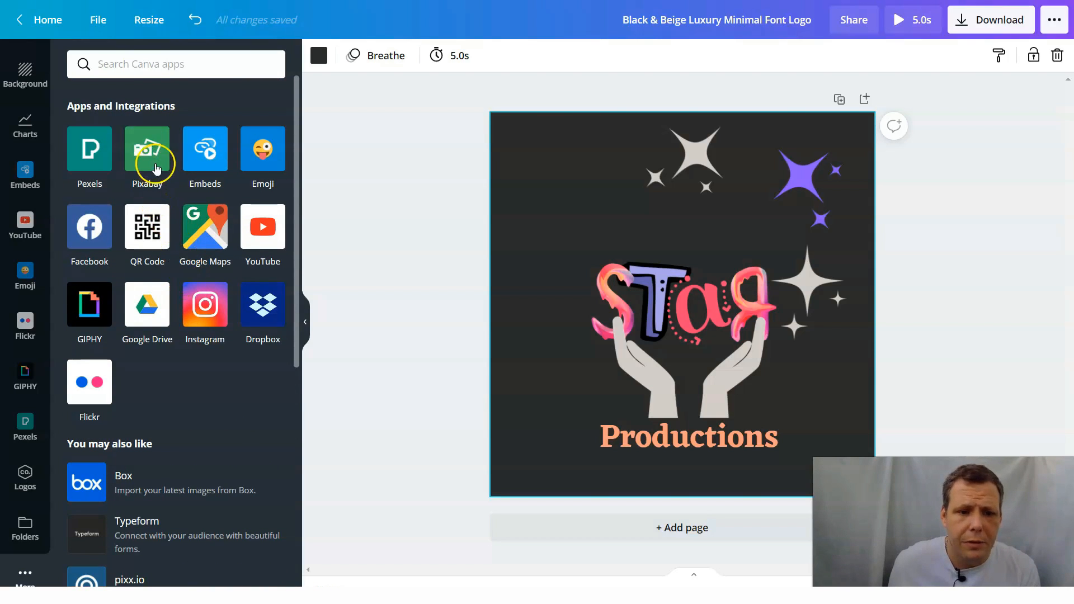
click(208, 156)
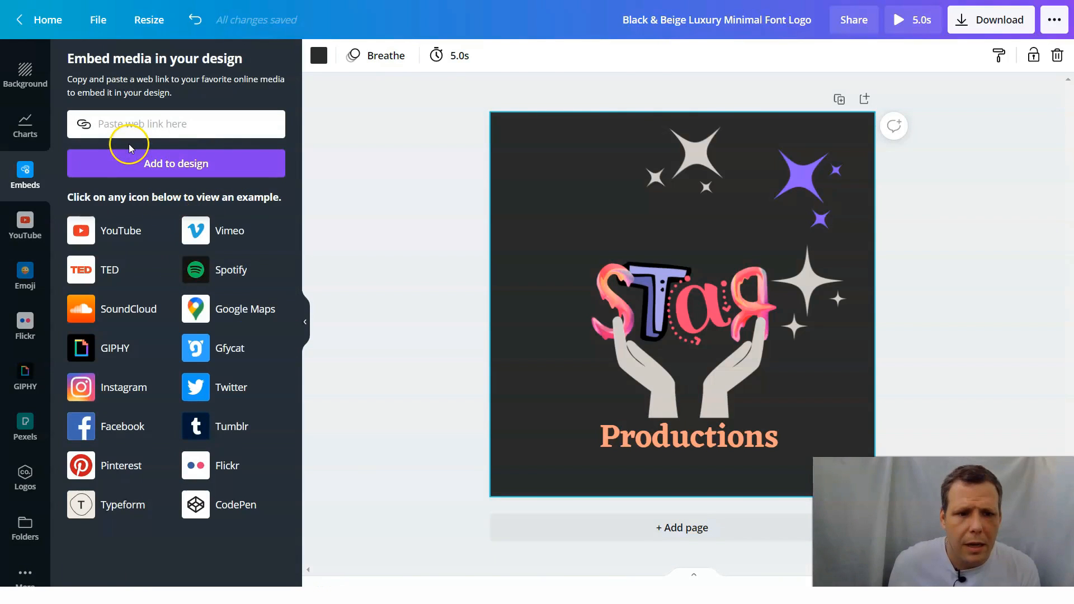
click(151, 124)
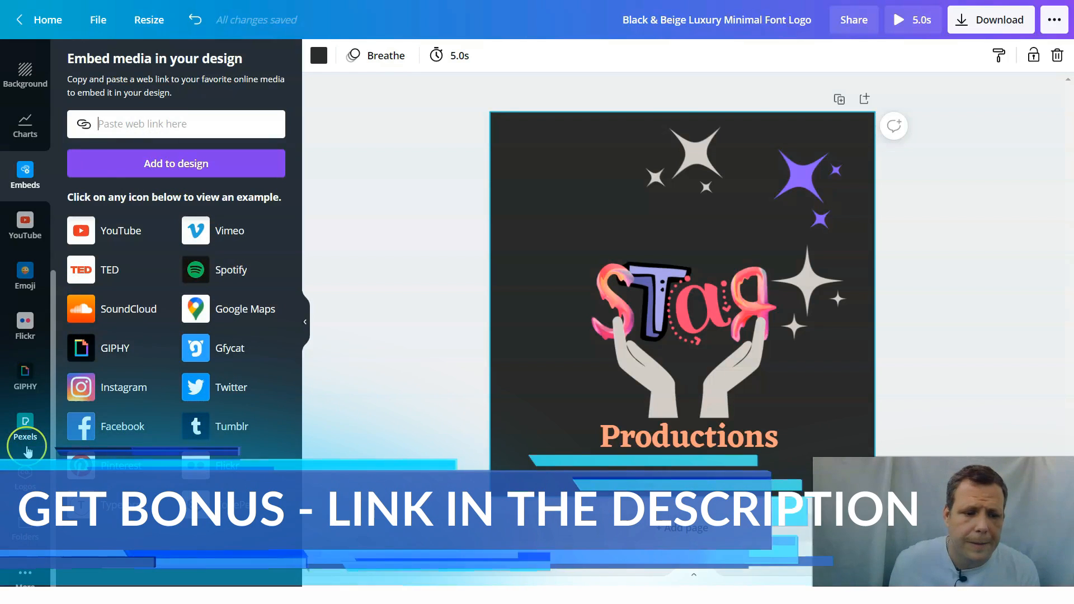
scroll(35, 229, up, 7)
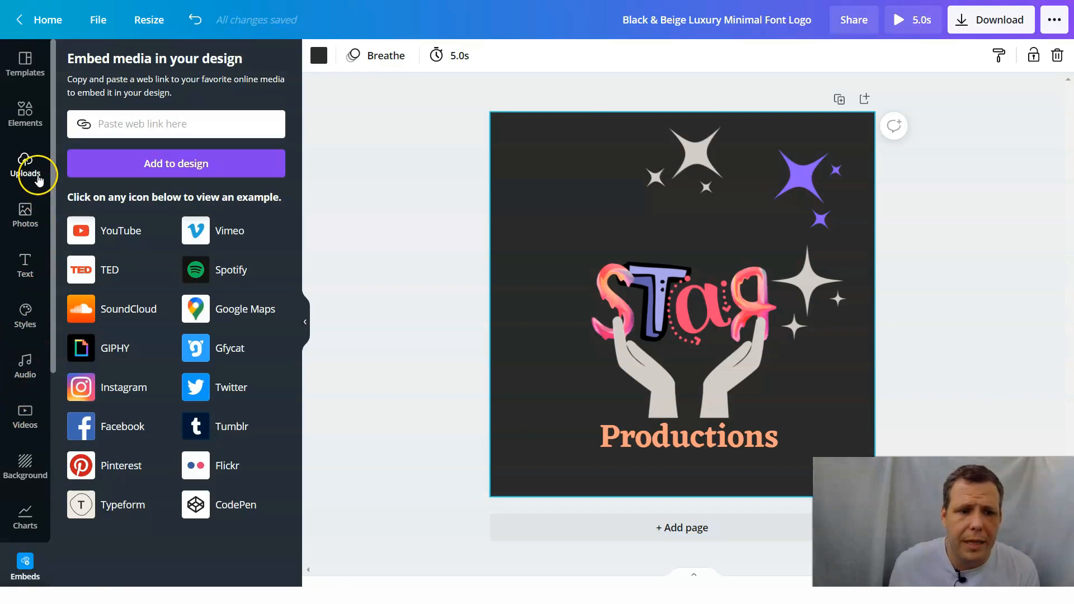
Look over the uploaded media and the stock photo library.
click(20, 168)
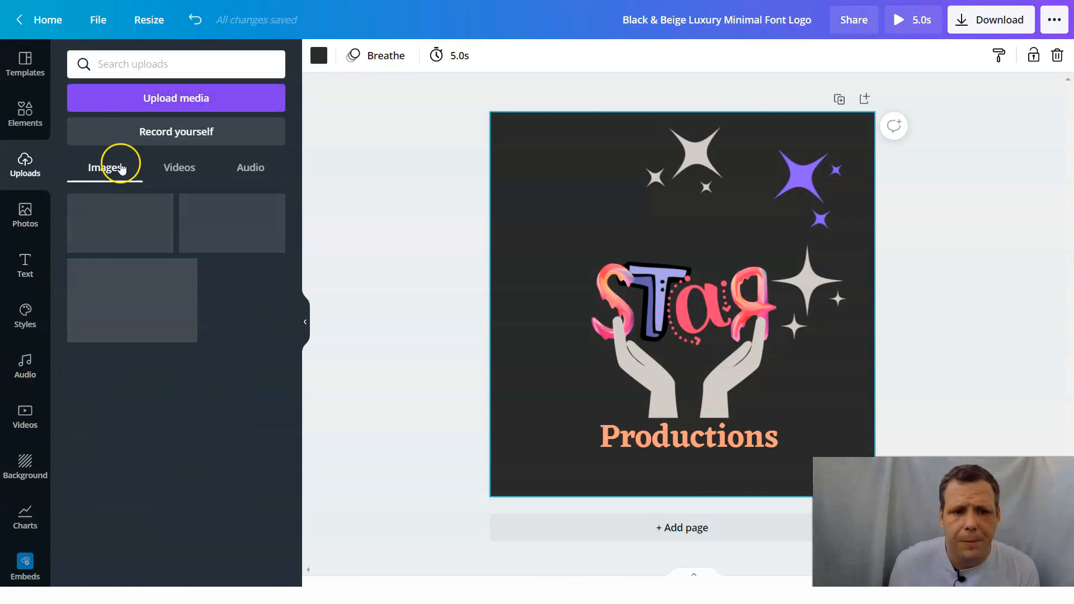
click(25, 215)
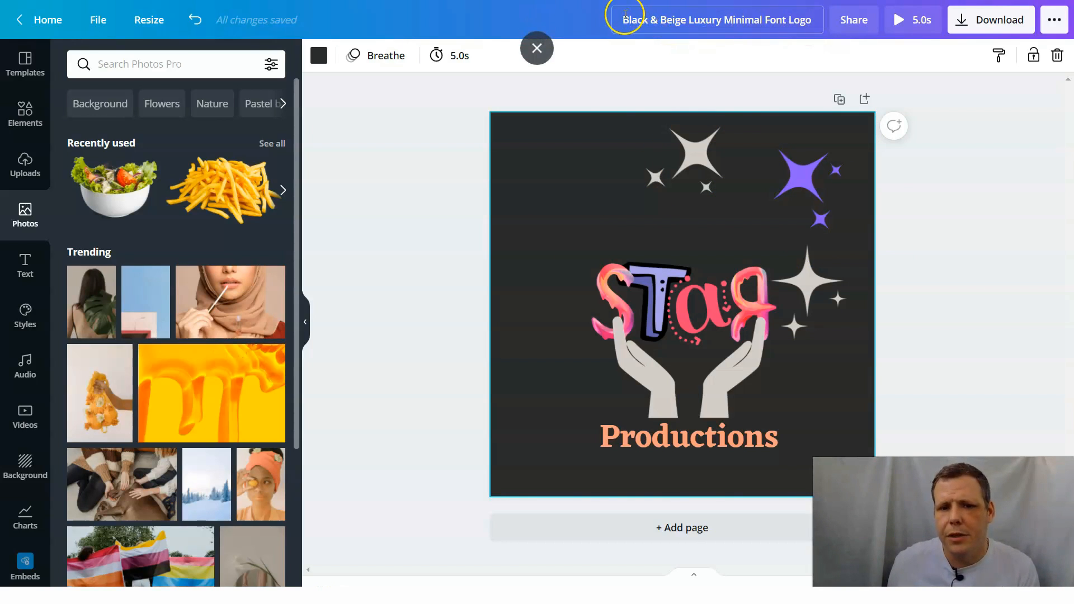
Rename the design to "Star product logo".
drag(620, 20, 805, 21)
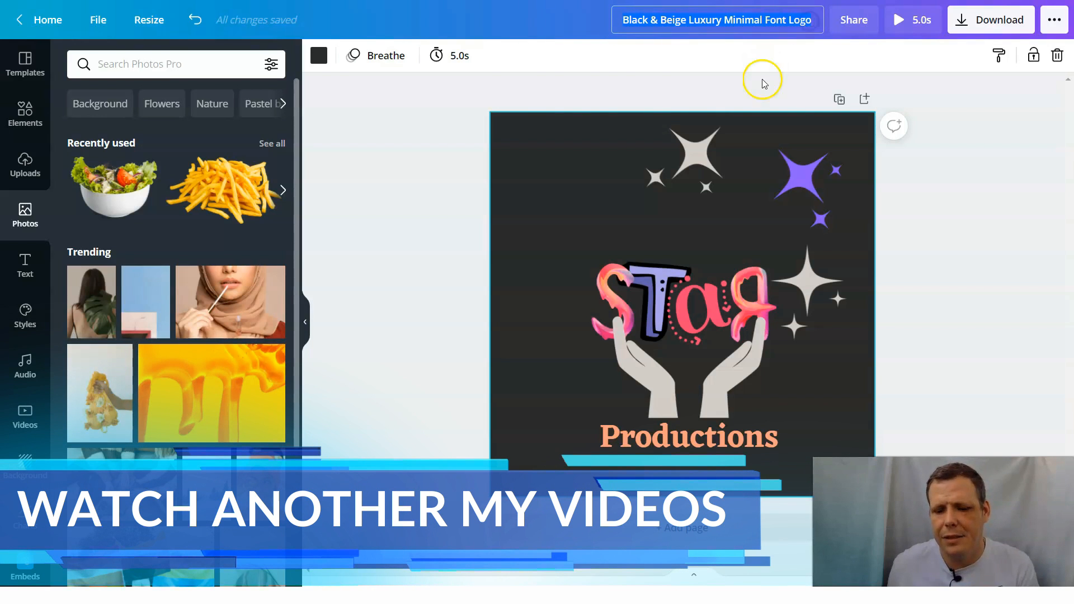
key(BackSpace)
key(Return)
right_click(945, 526)
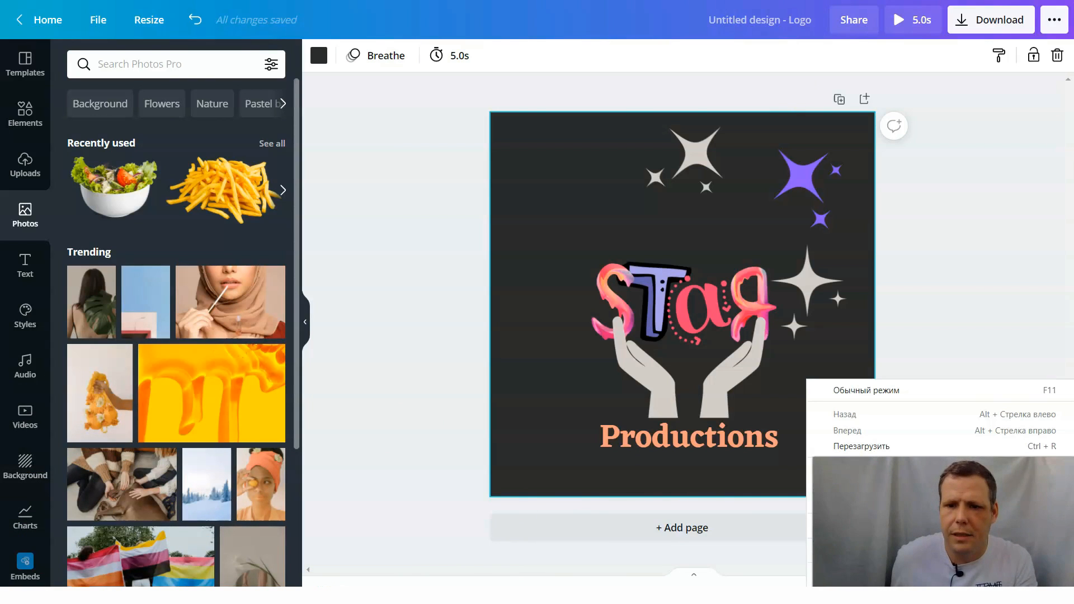
click(954, 173)
click(772, 27)
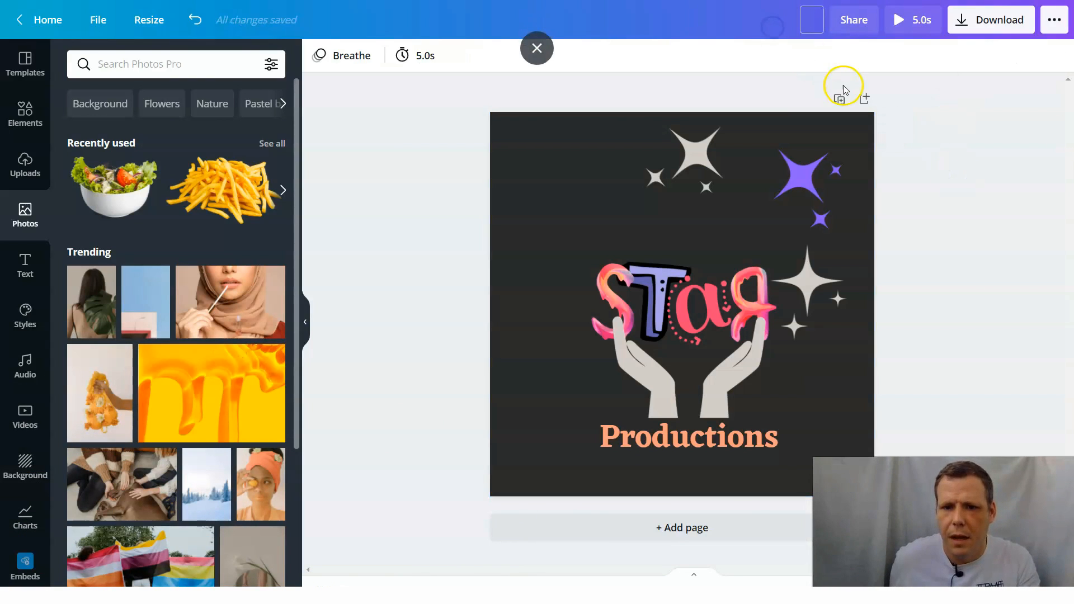
text(Star )
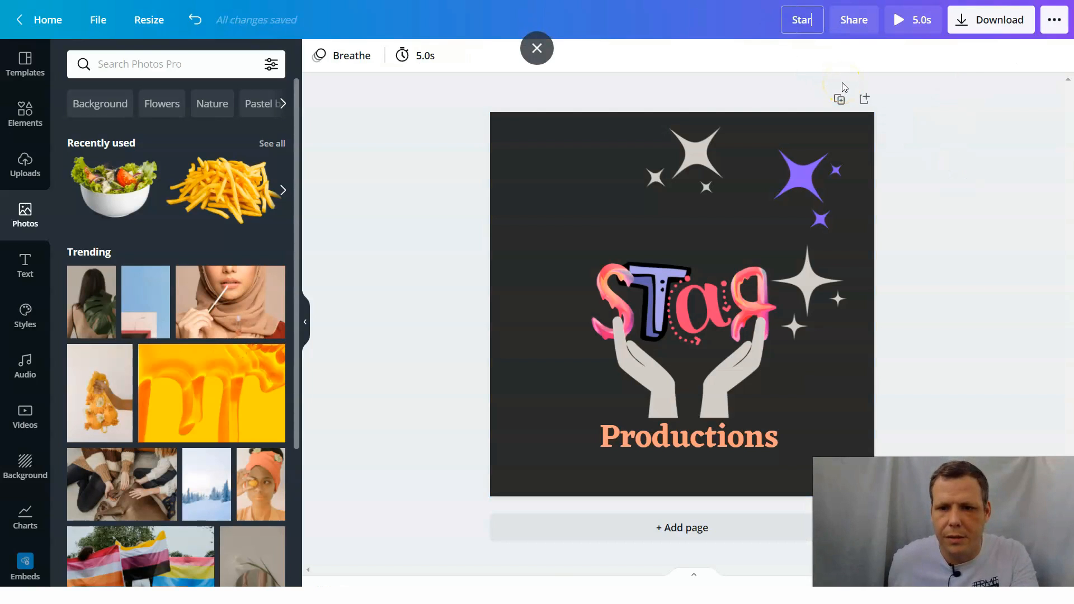
text(pro)
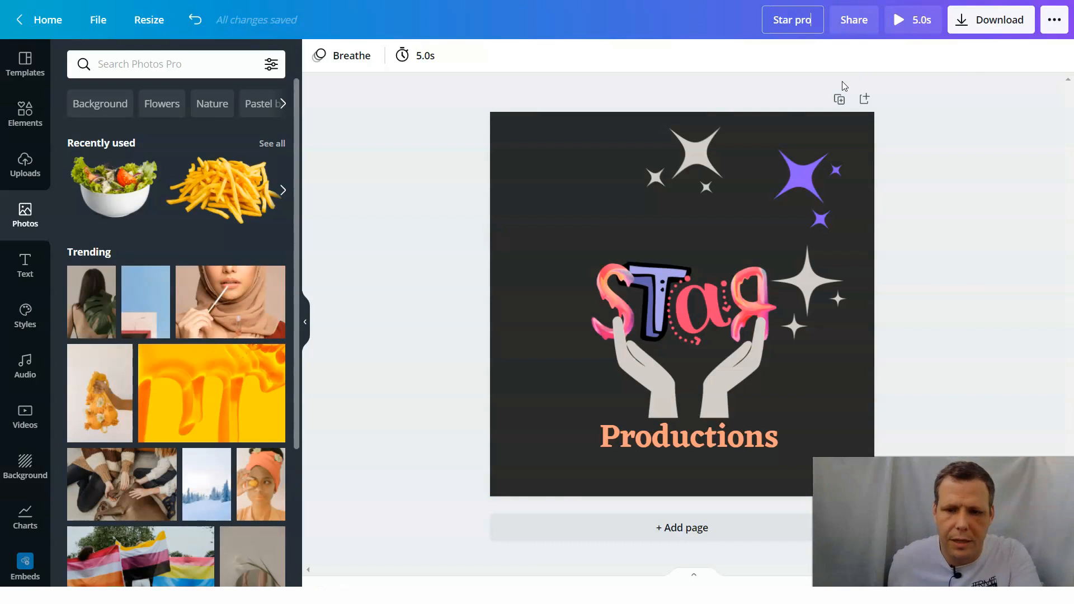
text(duv)
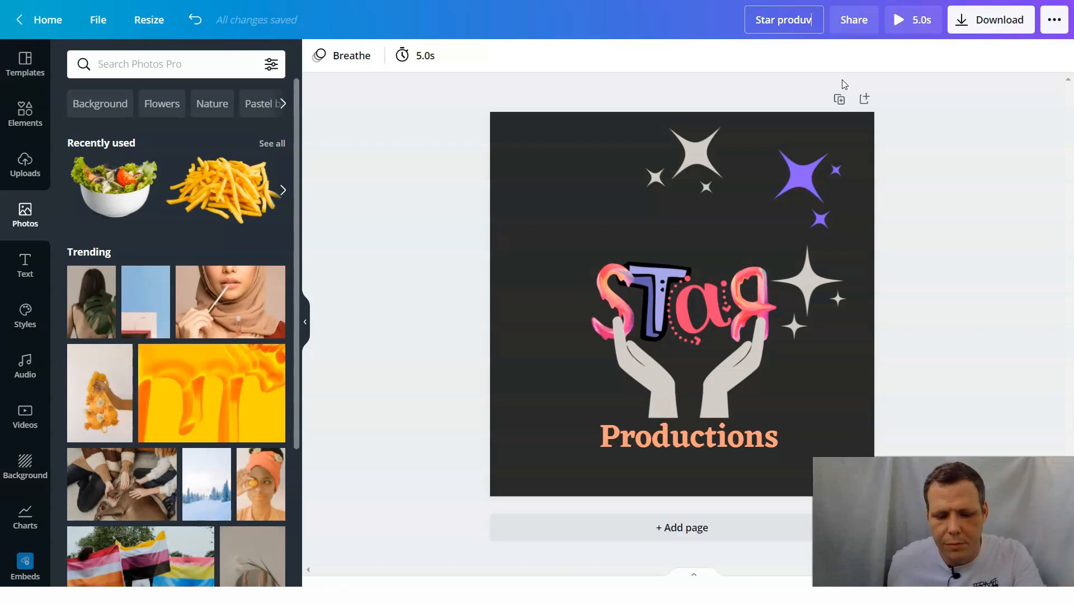
key(BackSpace)
text(ct logo)
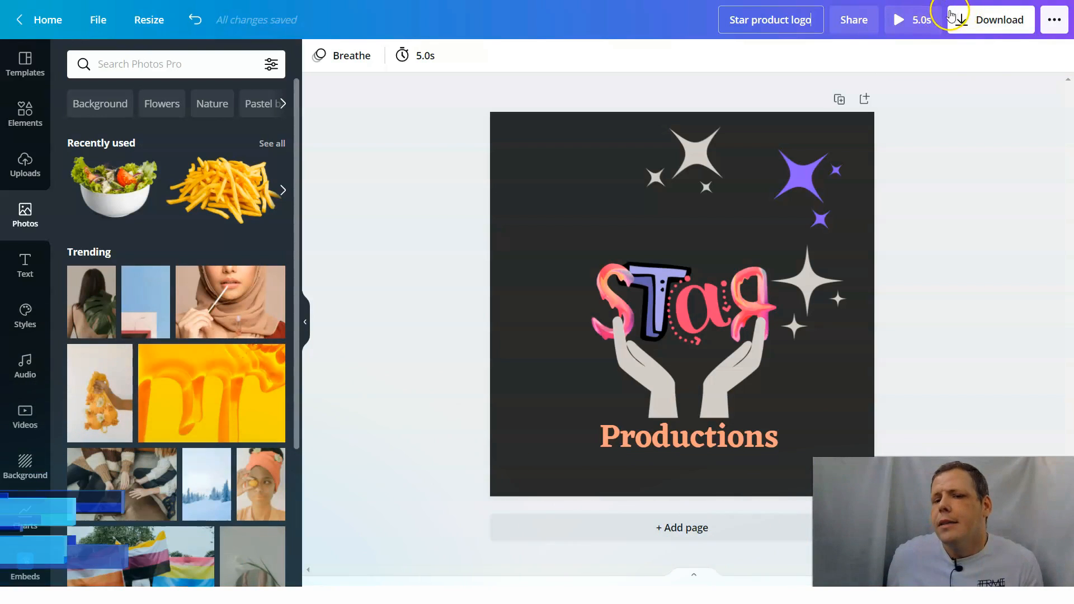
Review the available download file types and choose MP4 Video for the design.
click(999, 25)
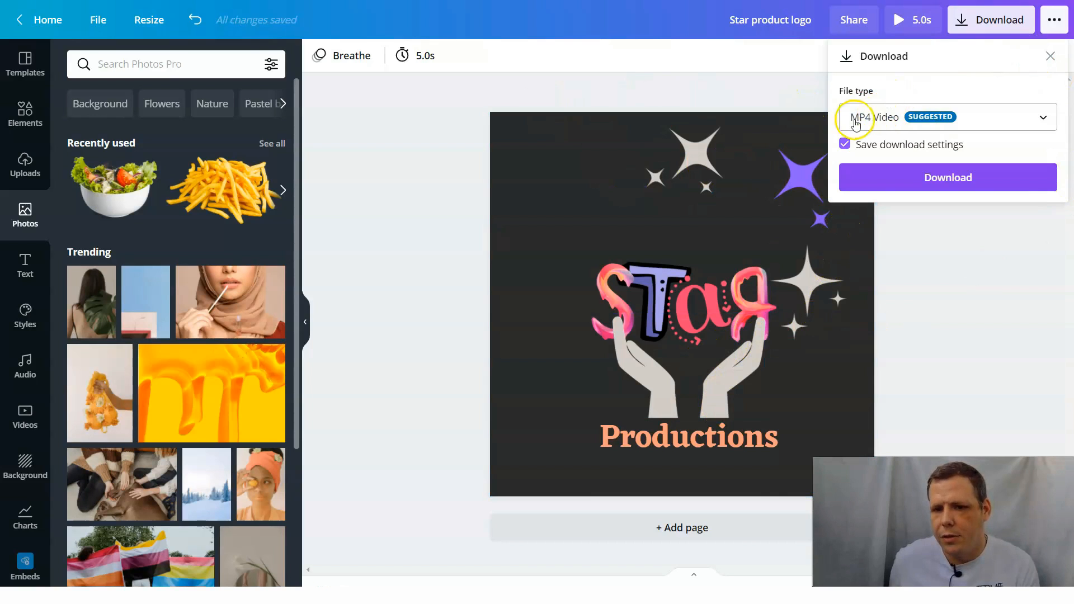
click(907, 120)
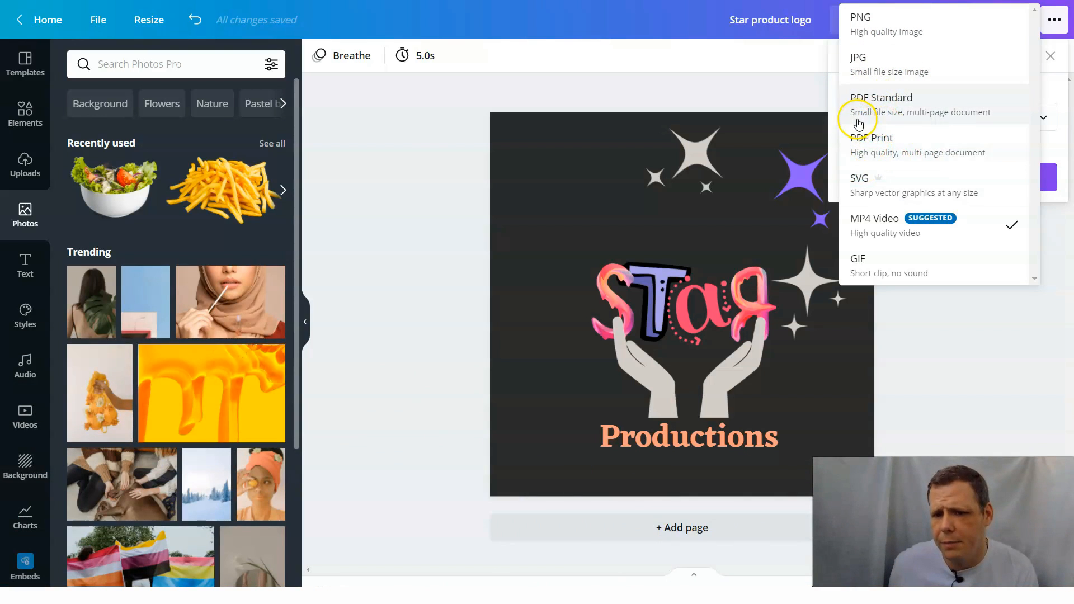
click(894, 220)
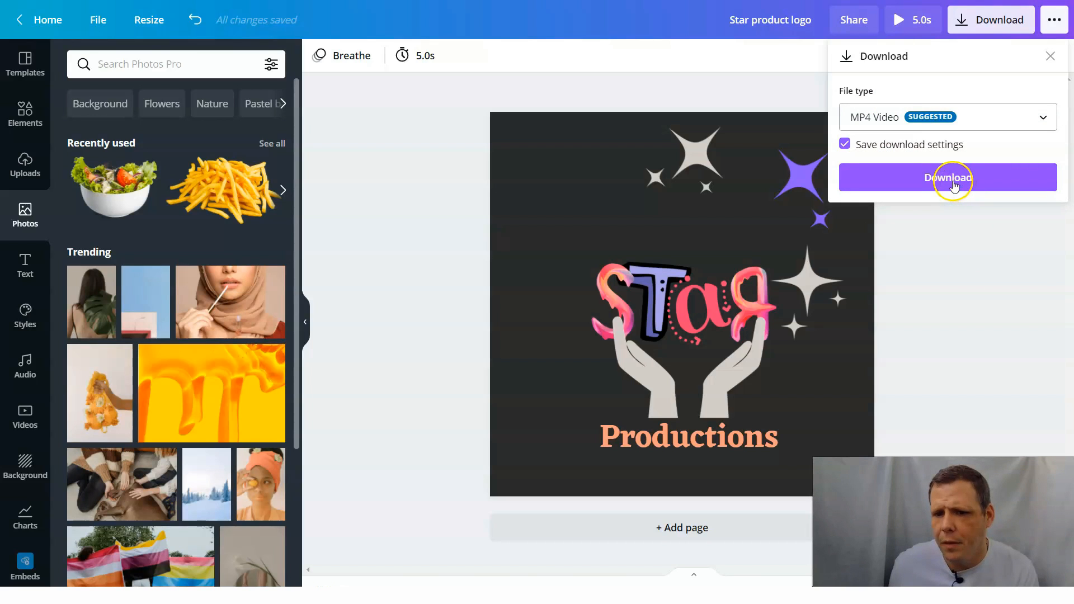
Look through the publishing options for the design, including the social sharing targets and print products, and close the list.
click(1056, 28)
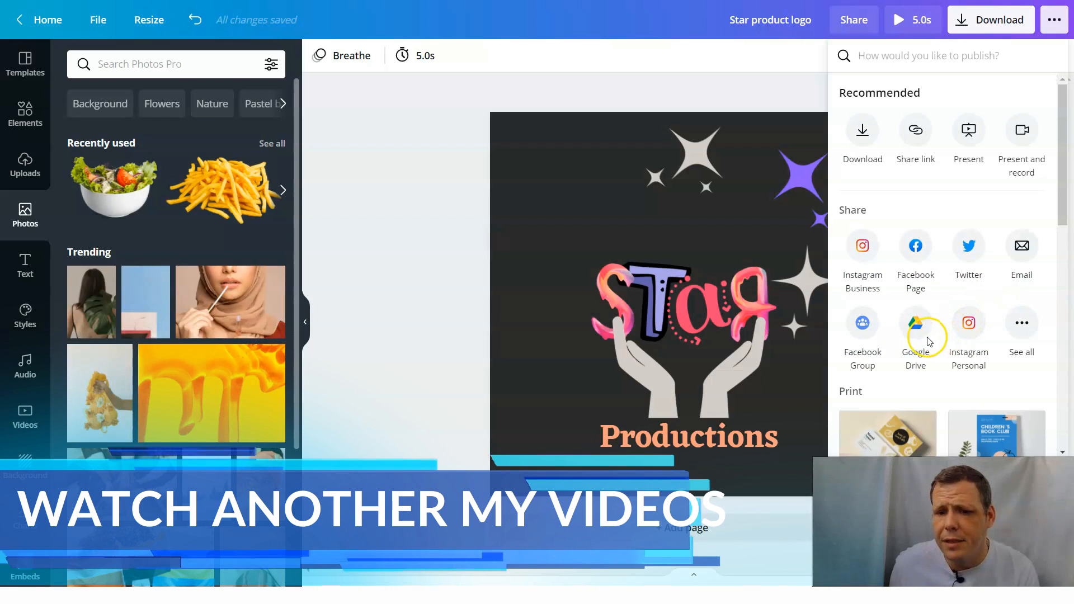
scroll(905, 343, down, 4)
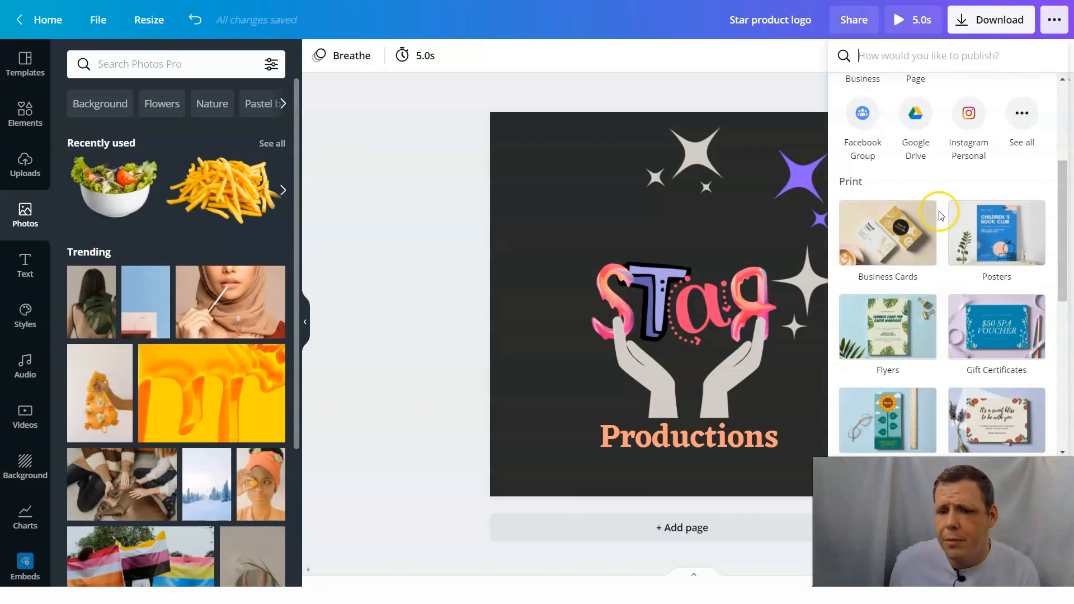
scroll(962, 221, down, 3)
scroll(968, 224, down, 2)
scroll(971, 211, up, 4)
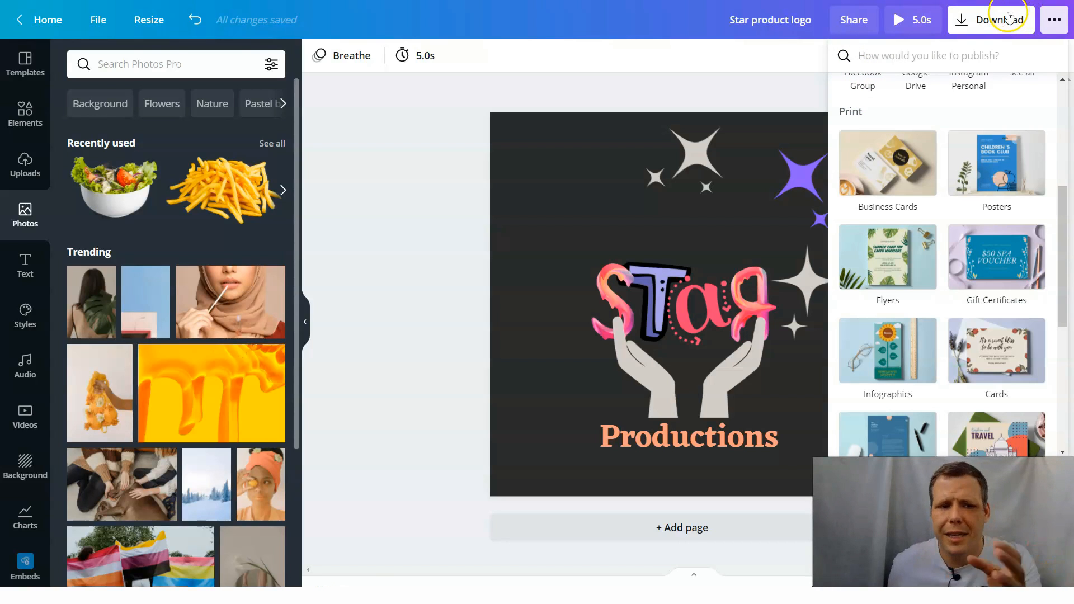
click(920, 20)
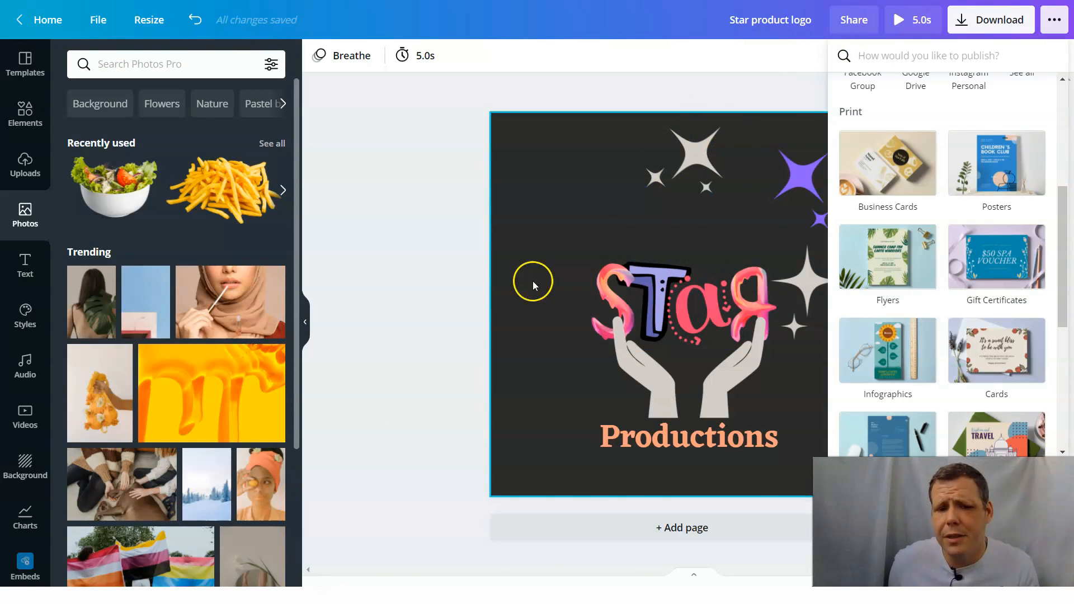
click(444, 287)
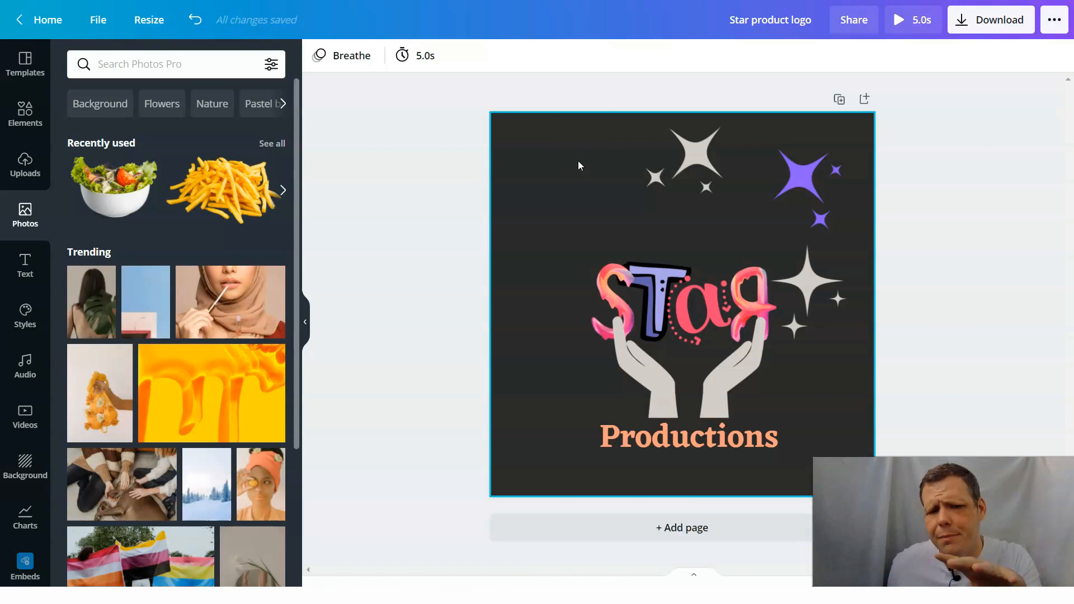
Add two blank pages after the logo page.
click(589, 208)
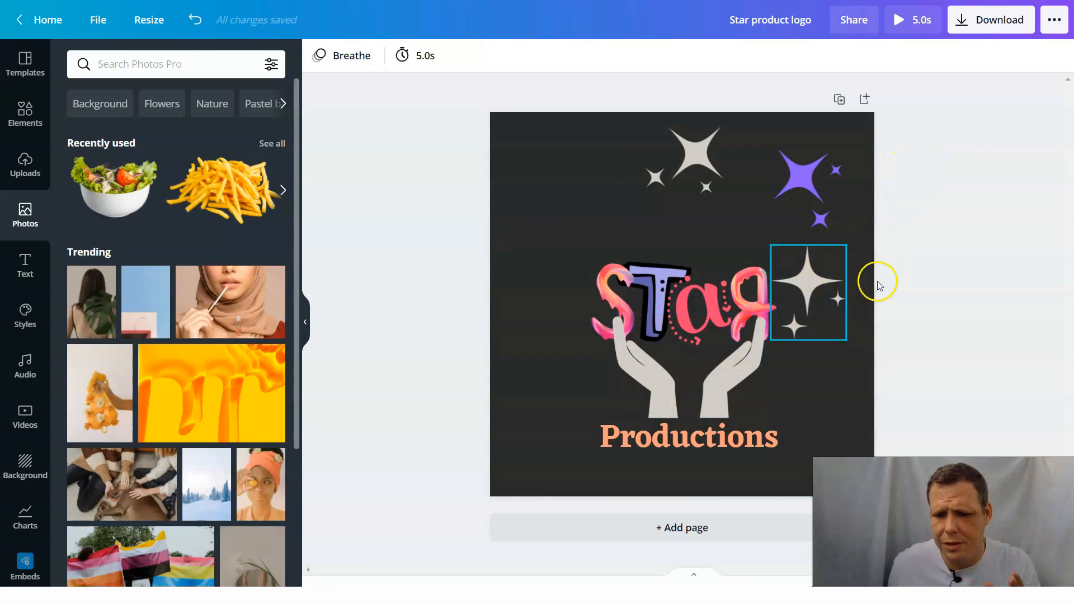
click(720, 535)
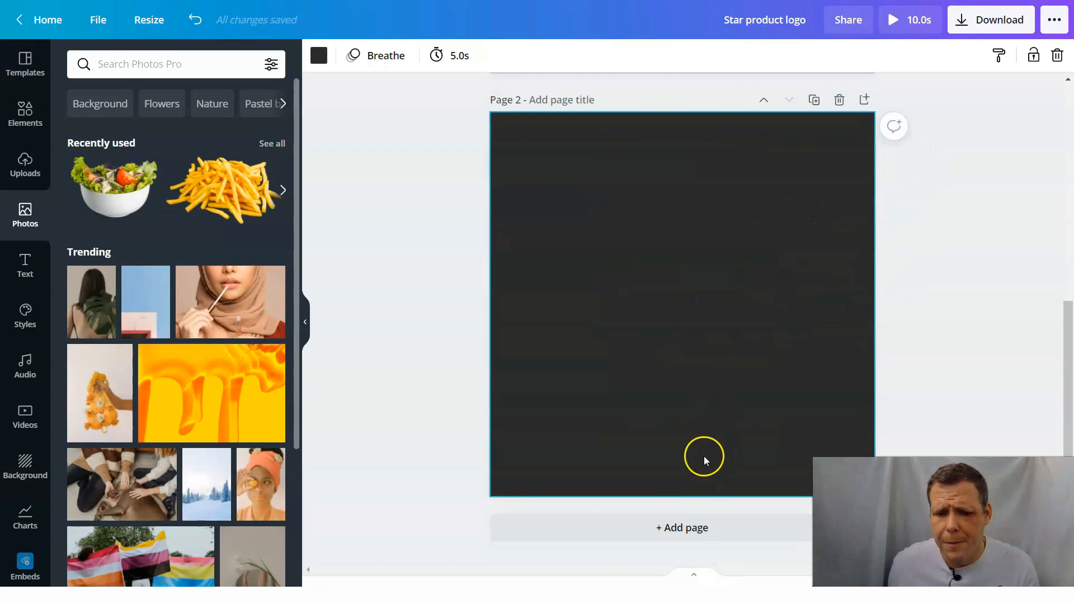
click(698, 532)
Title the first page, which holds the logo, "frony".
scroll(857, 236, up, 10)
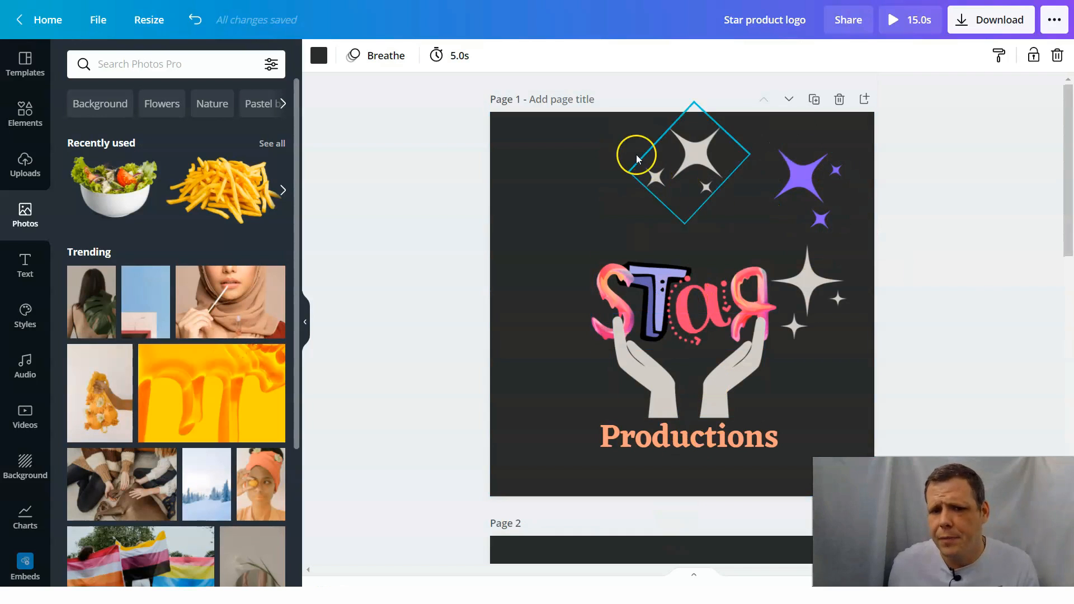
click(559, 99)
text(fr)
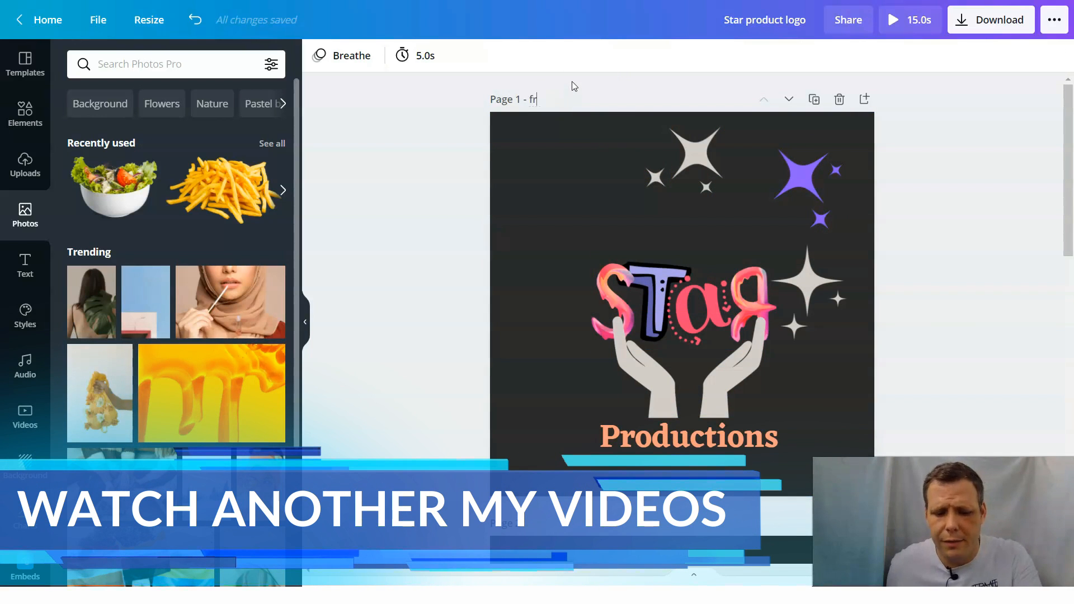
text(on)
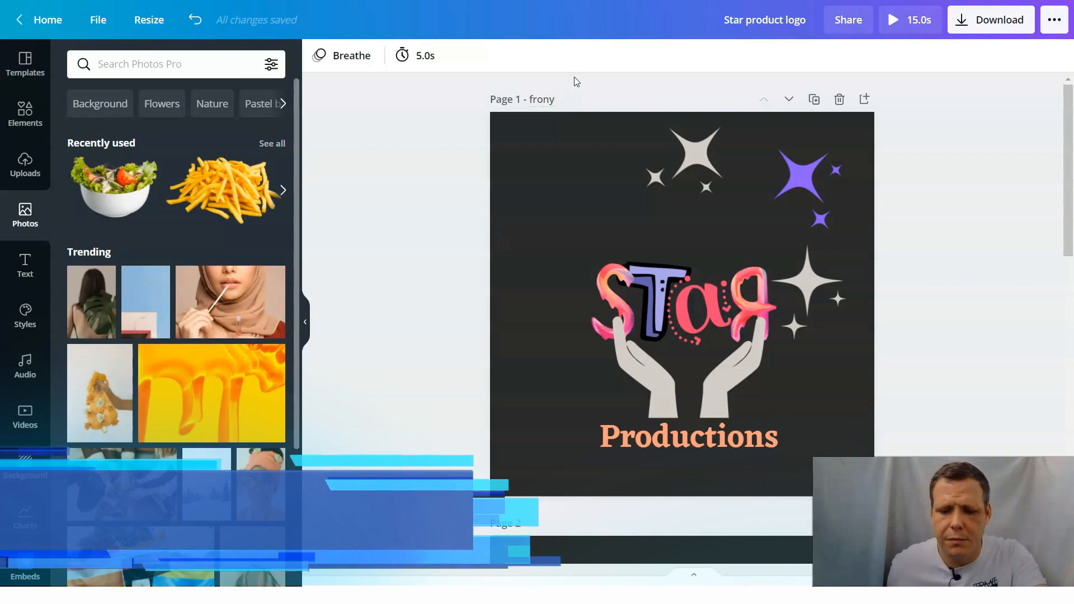
text(y)
scroll(610, 280, down, 3)
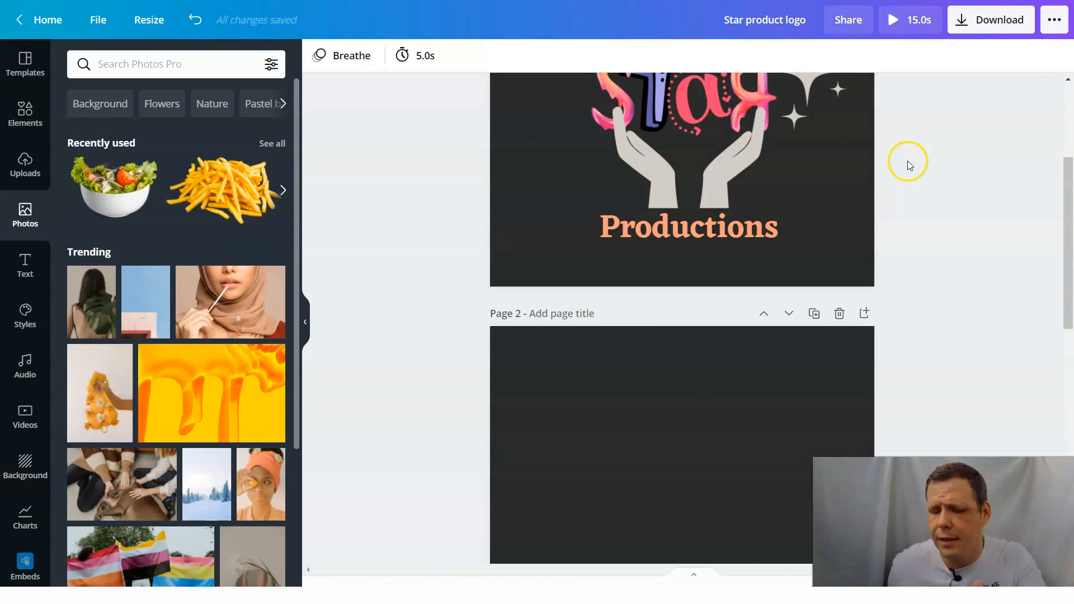
scroll(881, 201, up, 3)
scroll(744, 272, down, 3)
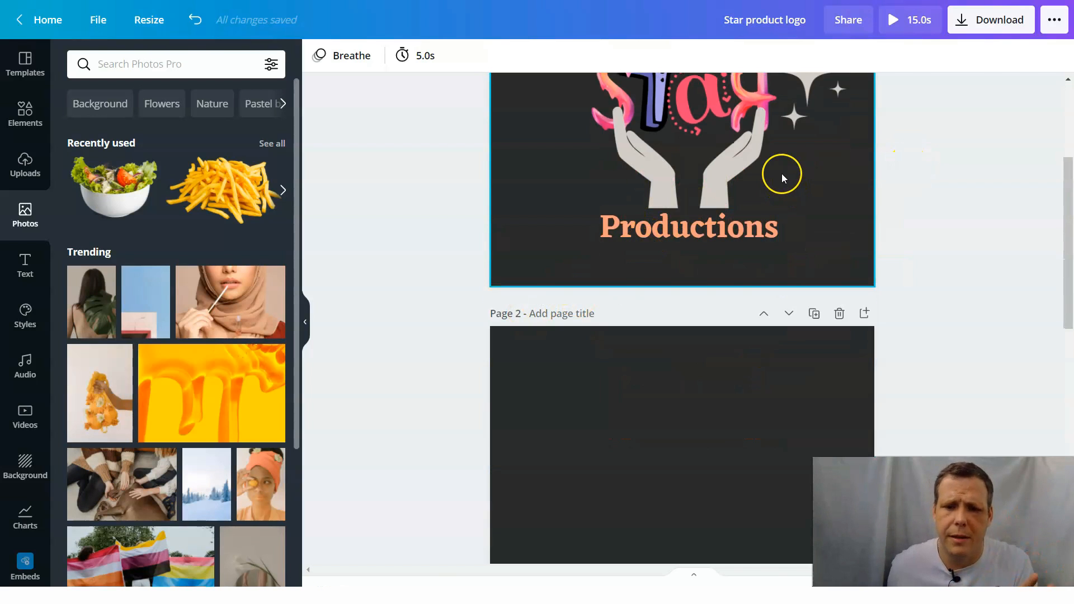
scroll(781, 174, up, 4)
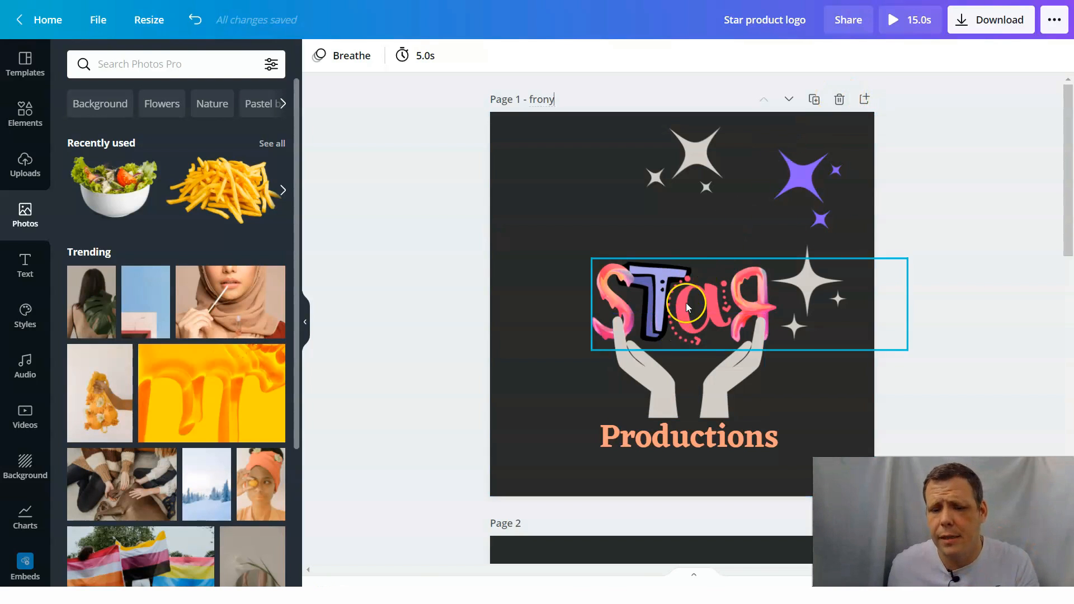
scroll(686, 304, down, 4)
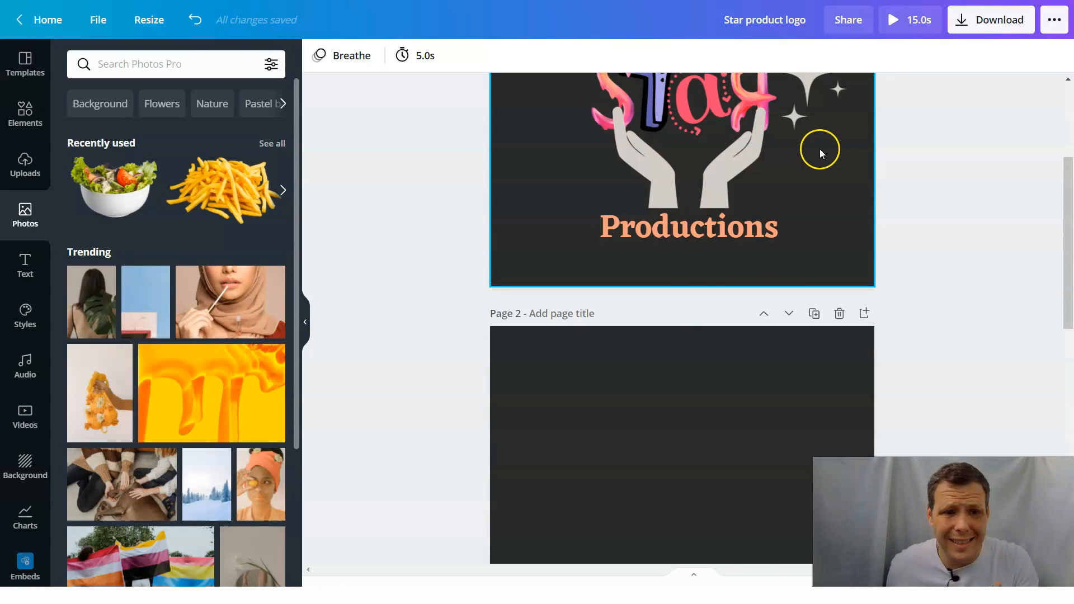
scroll(811, 145, up, 3)
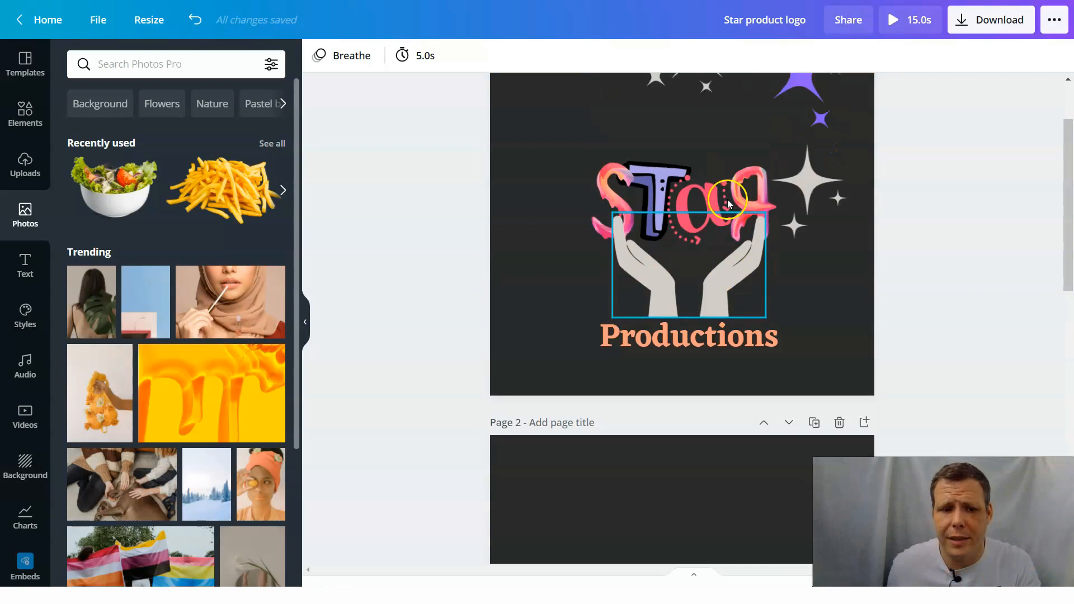